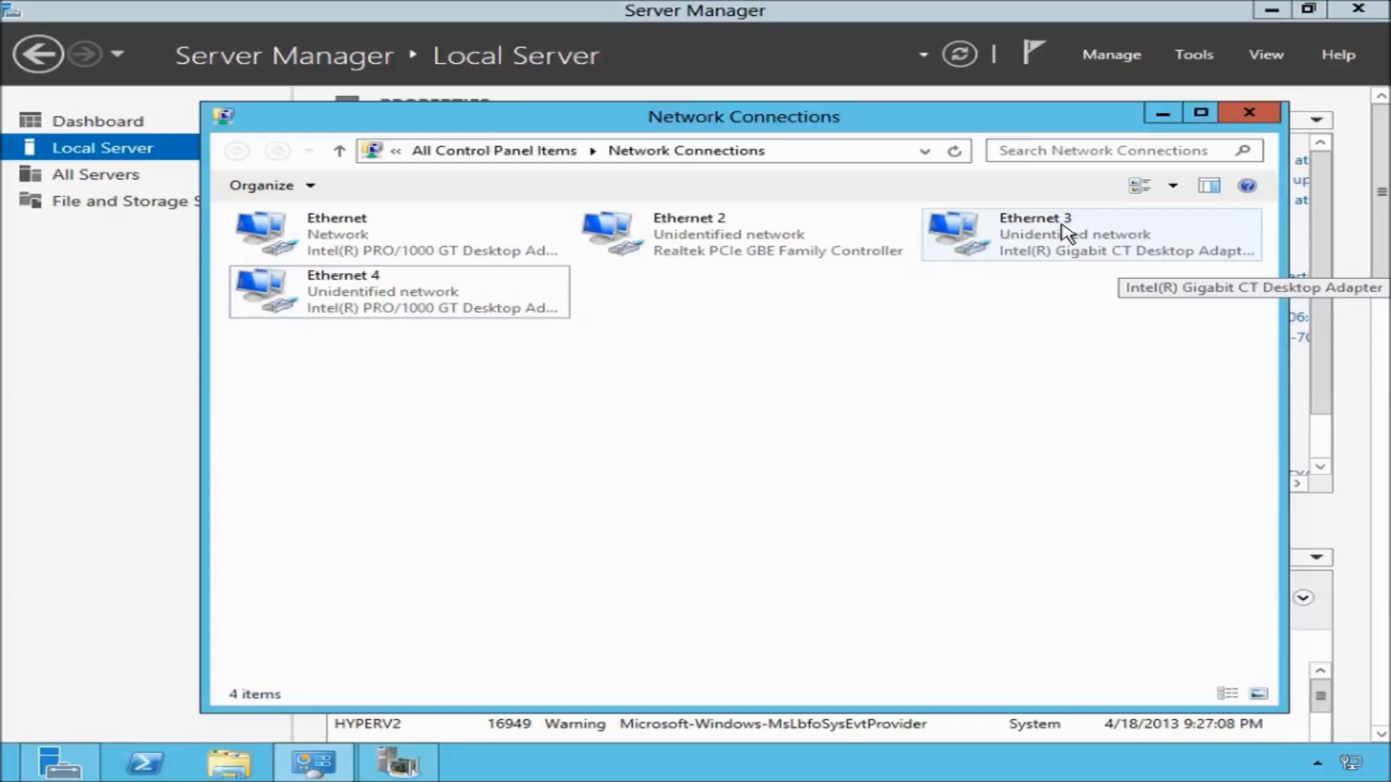
pyautogui.click(1161, 114)
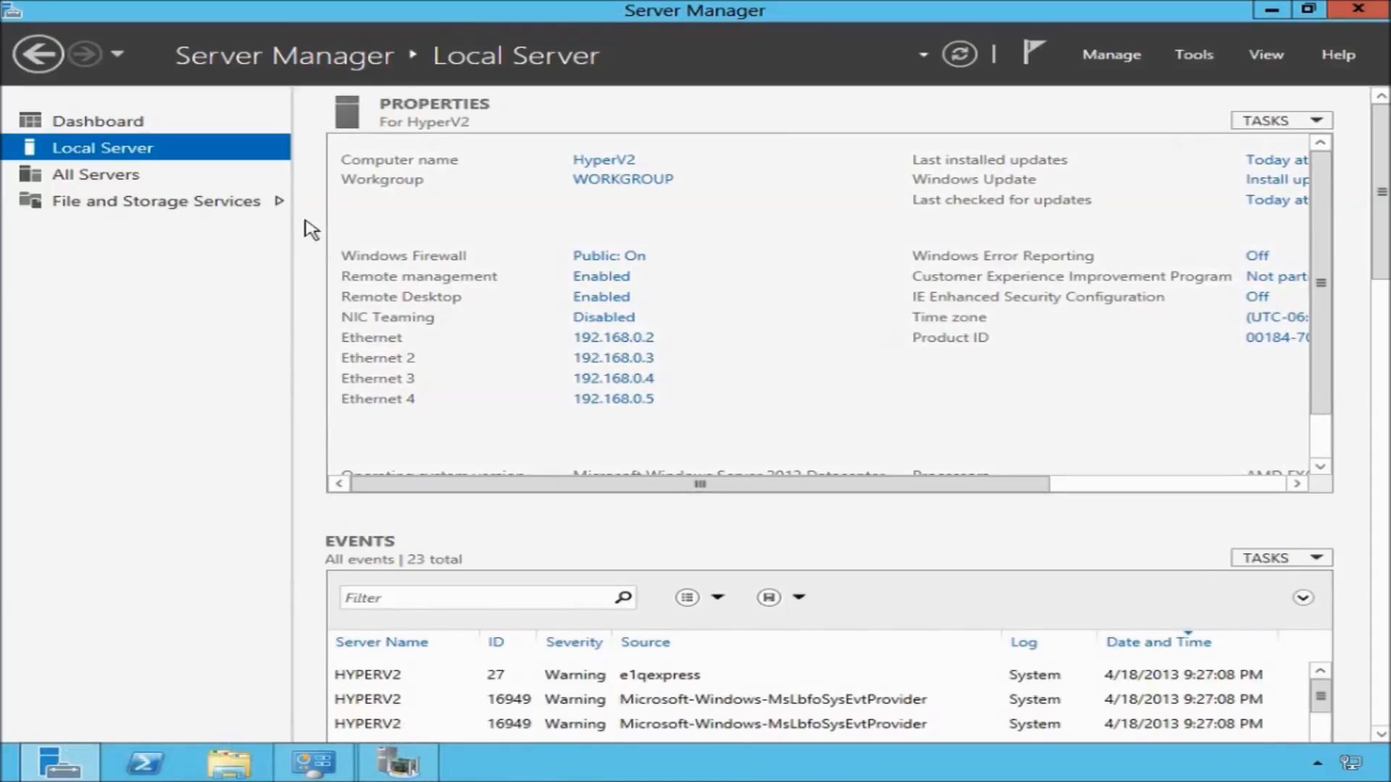
pyautogui.click(134, 178)
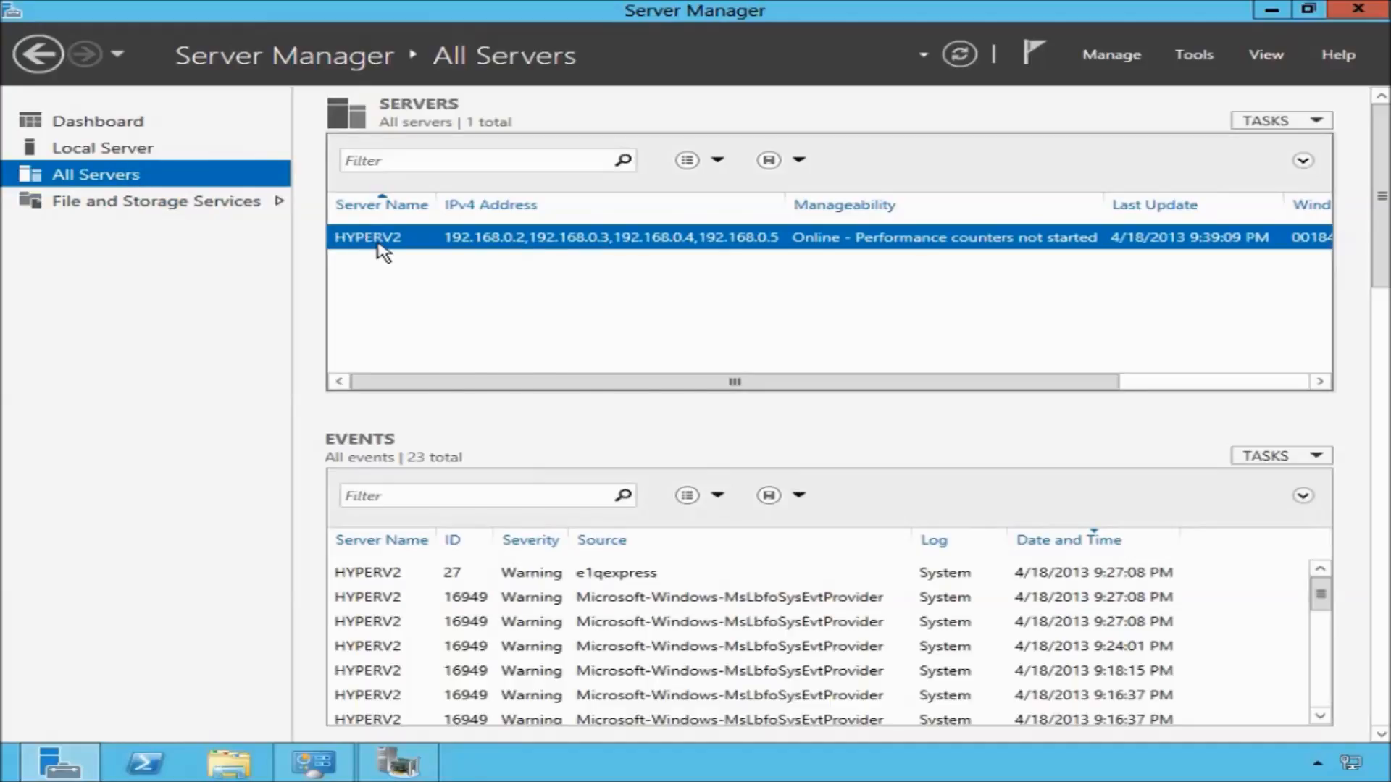
pyautogui.rightClick(383, 251)
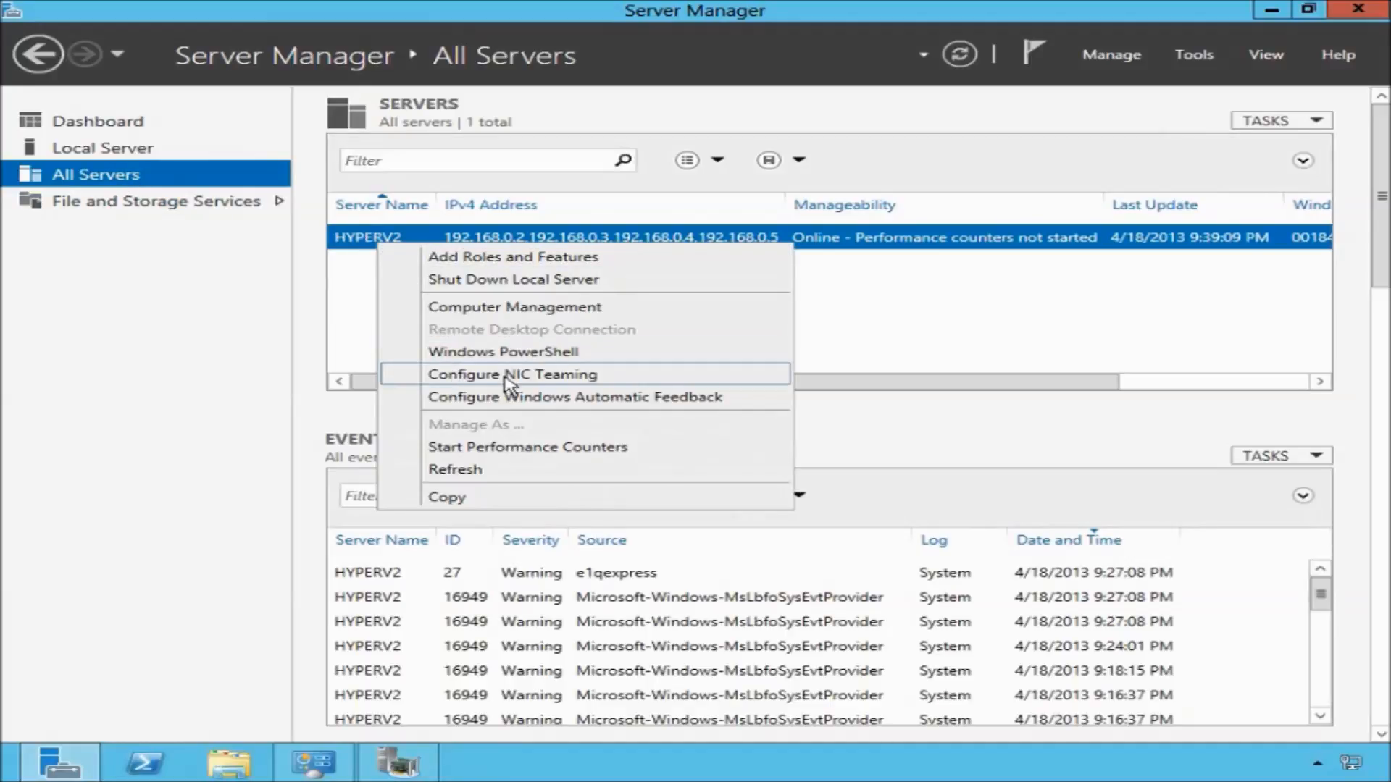
pyautogui.click(615, 375)
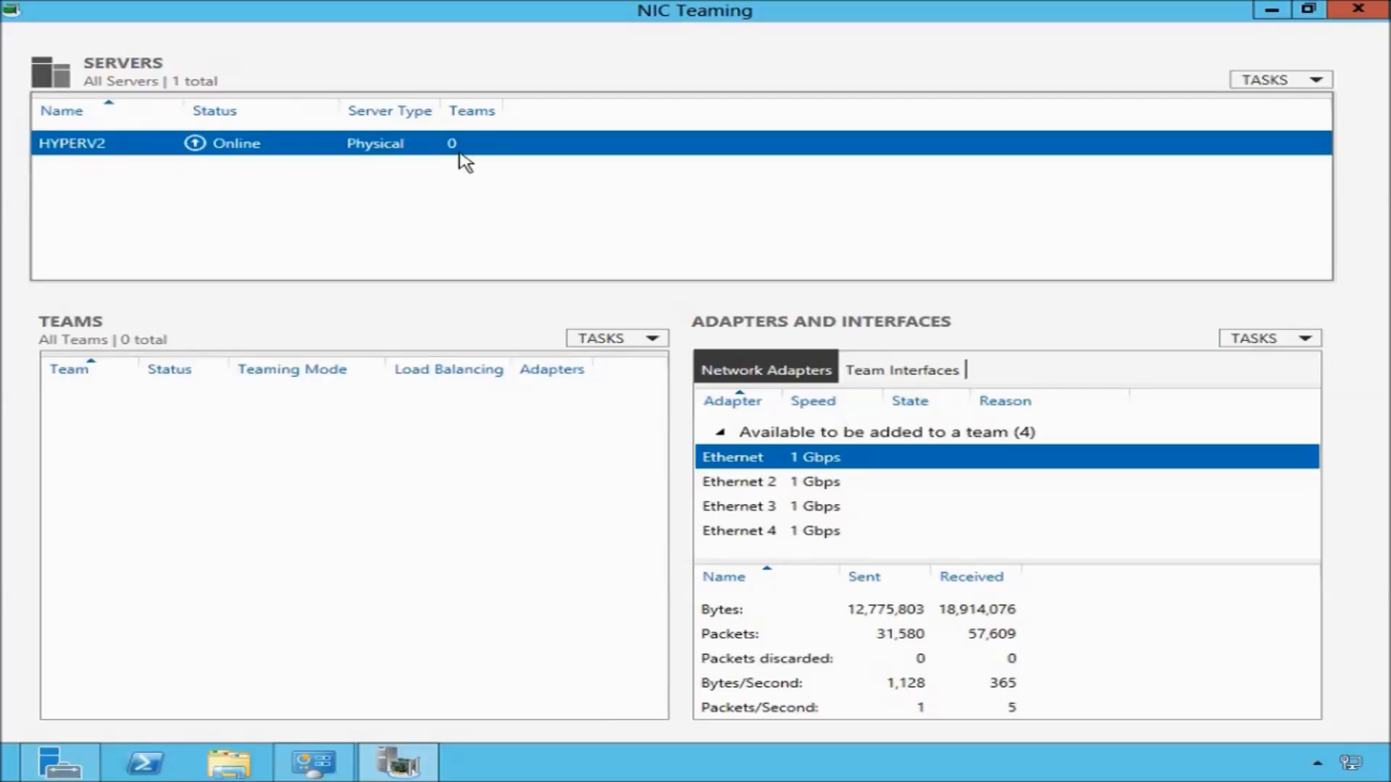
pyautogui.click(1357, 8)
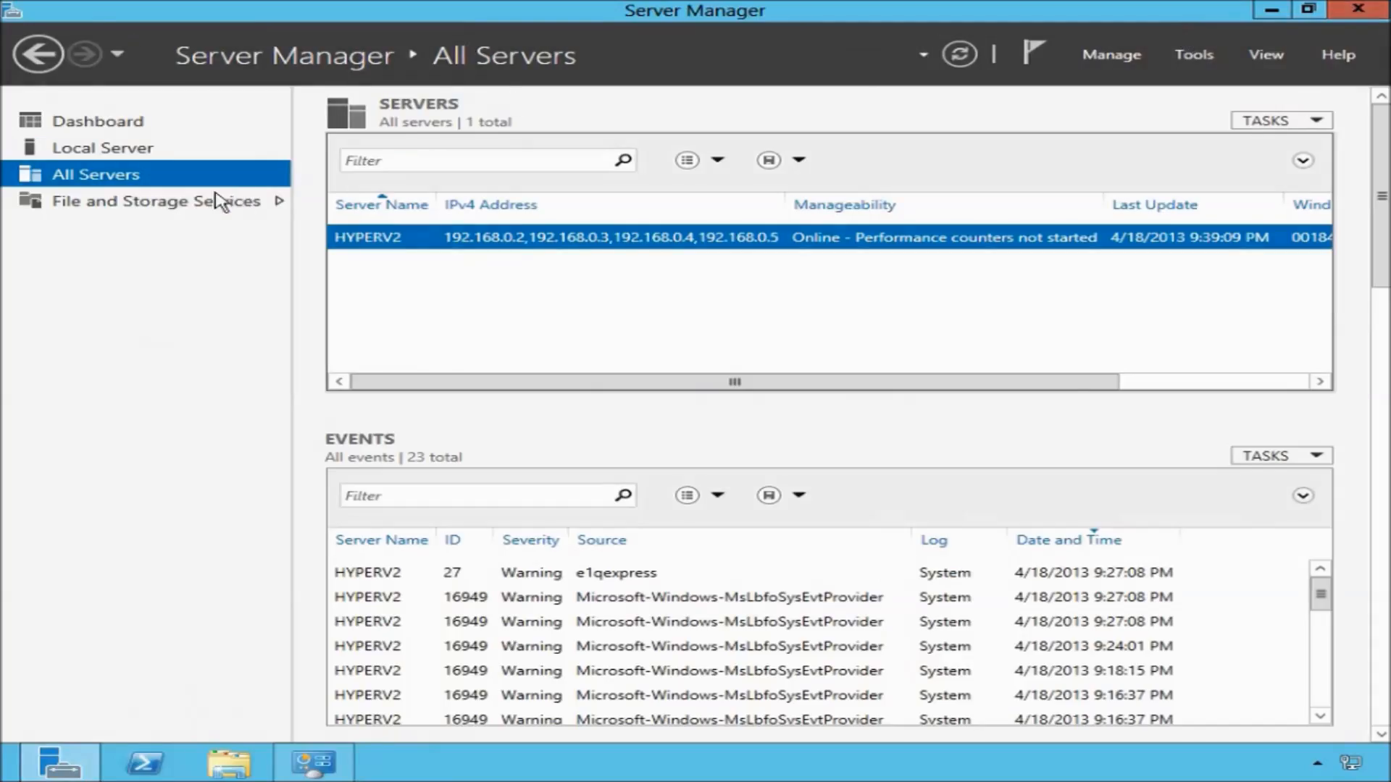
# Open the NIC Teaming console from the Local Server's NIC Teaming property.
pyautogui.click(123, 152)
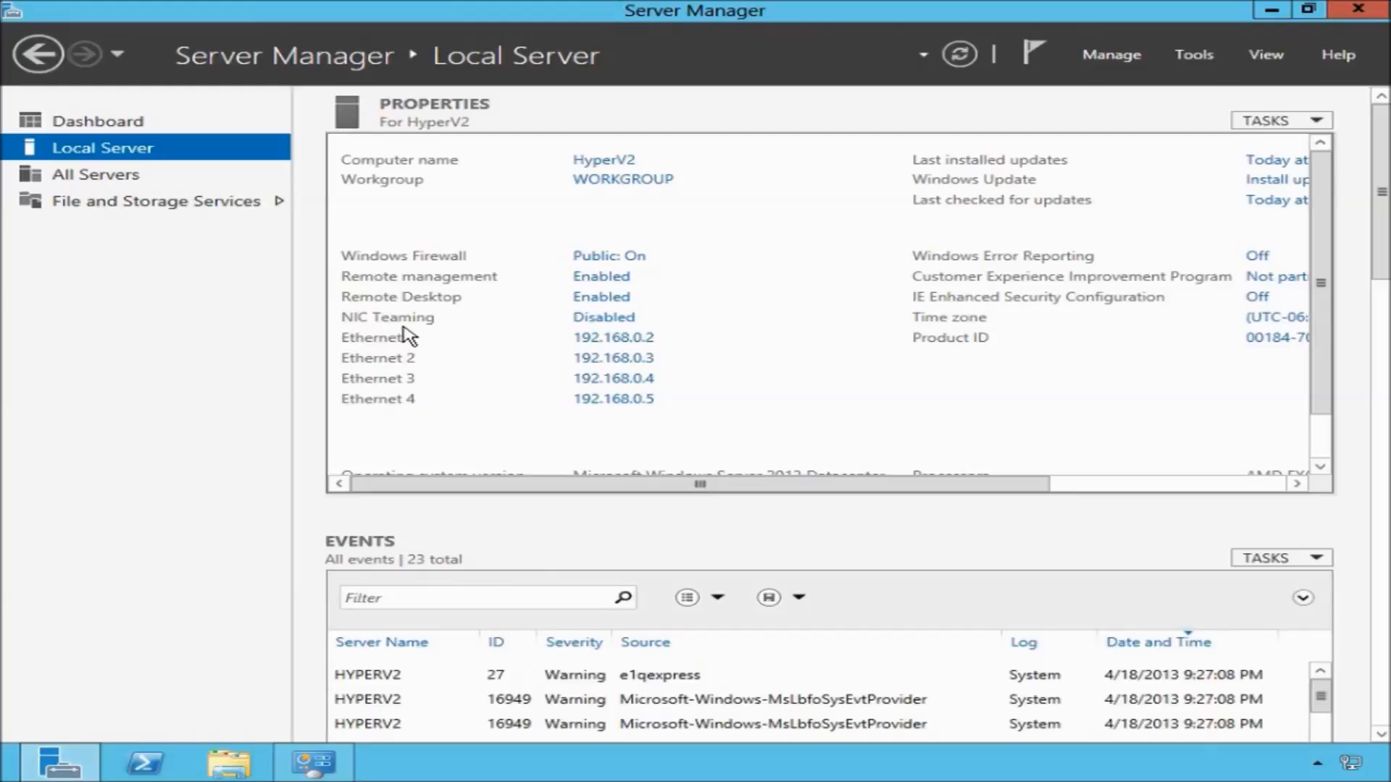
pyautogui.click(634, 318)
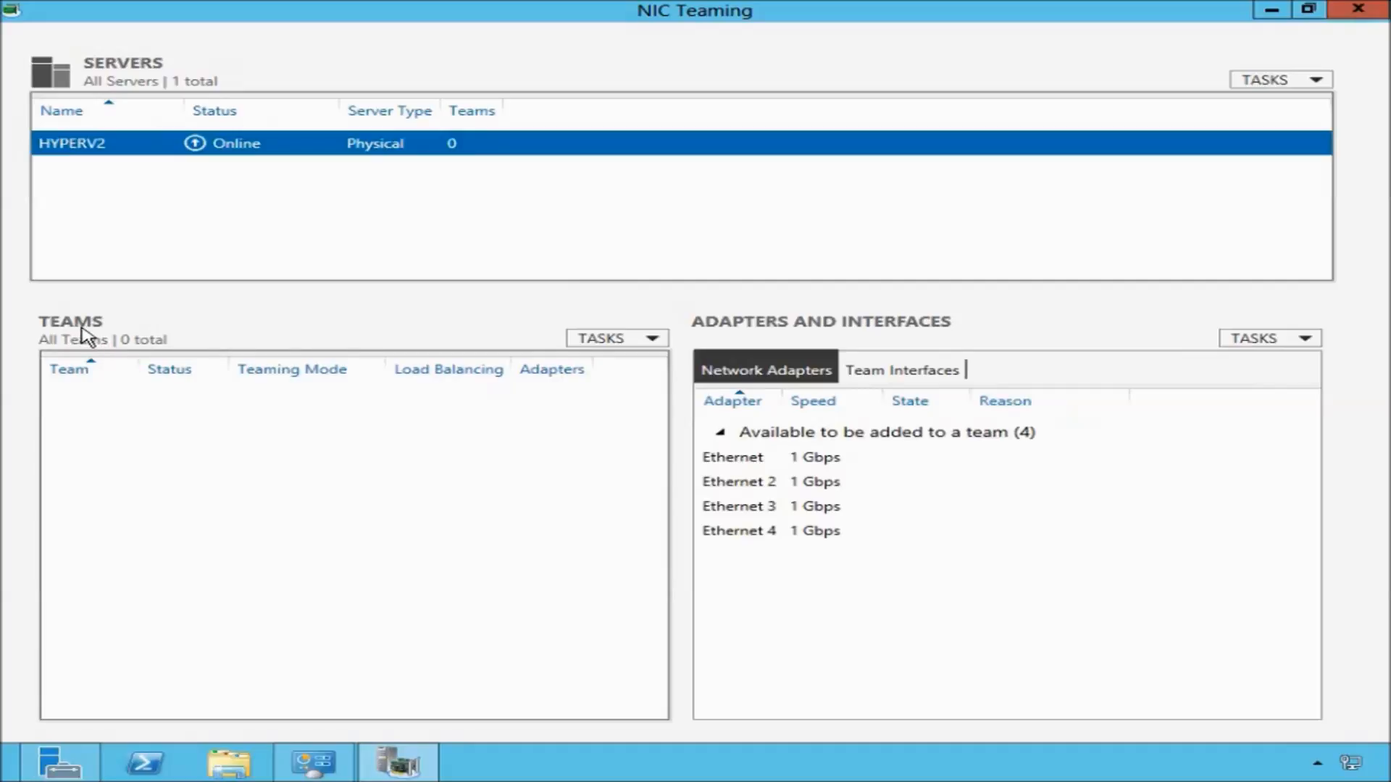
pyautogui.click(654, 342)
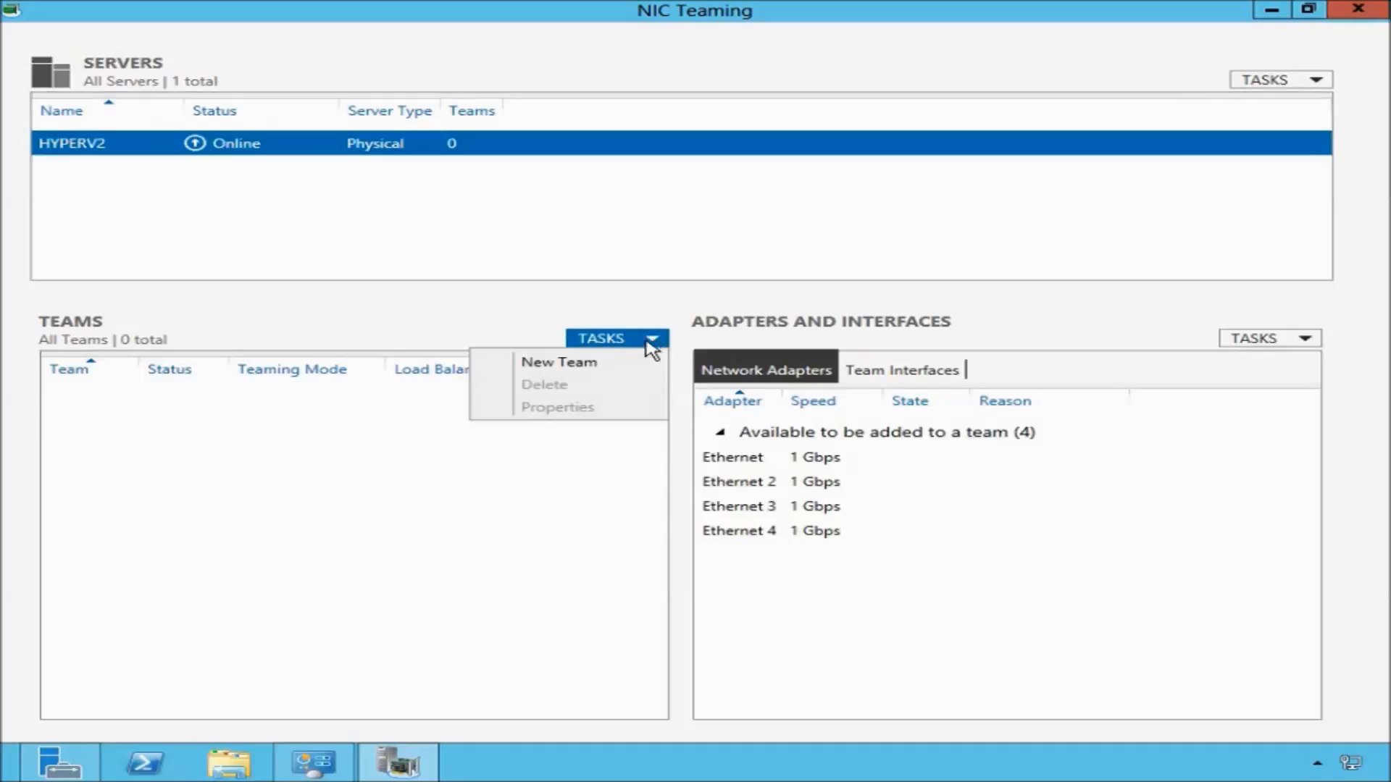
pyautogui.click(576, 366)
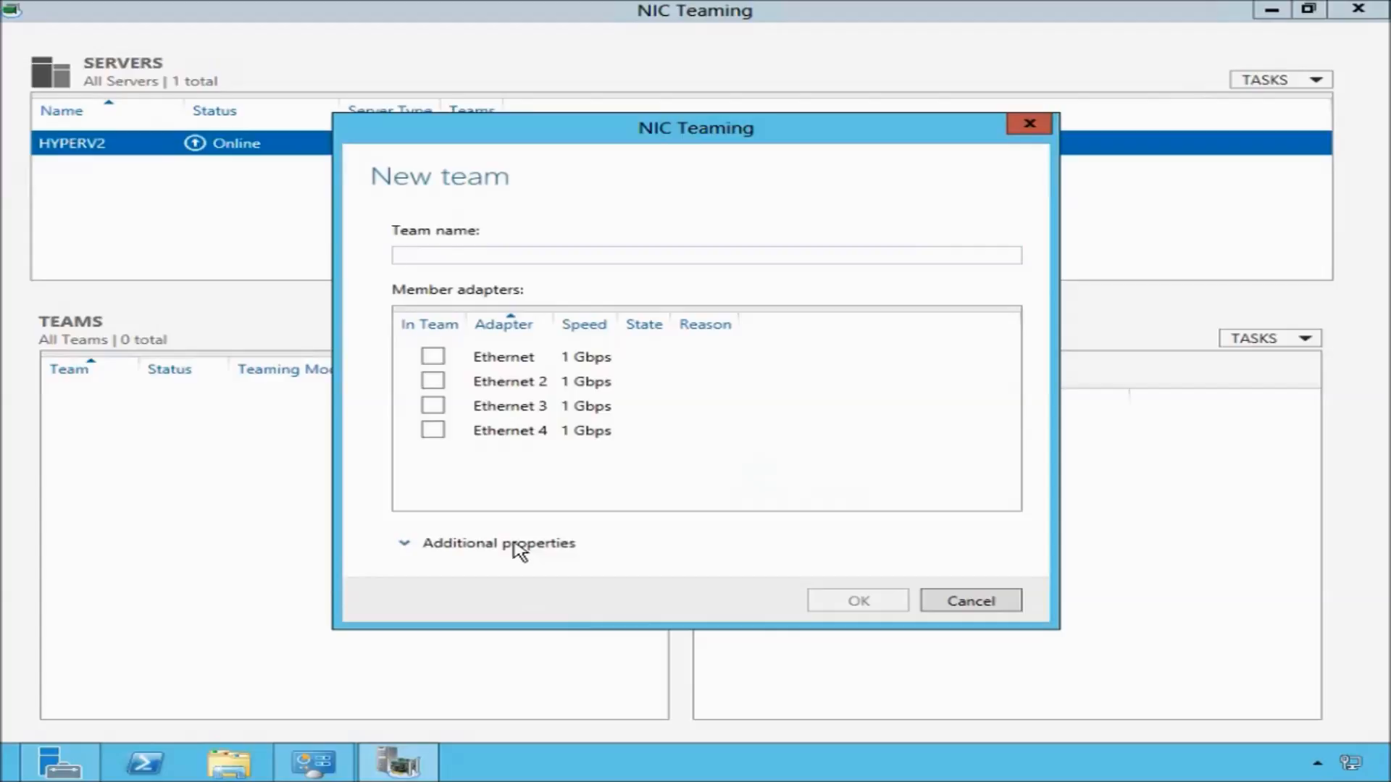
pyautogui.click(998, 608)
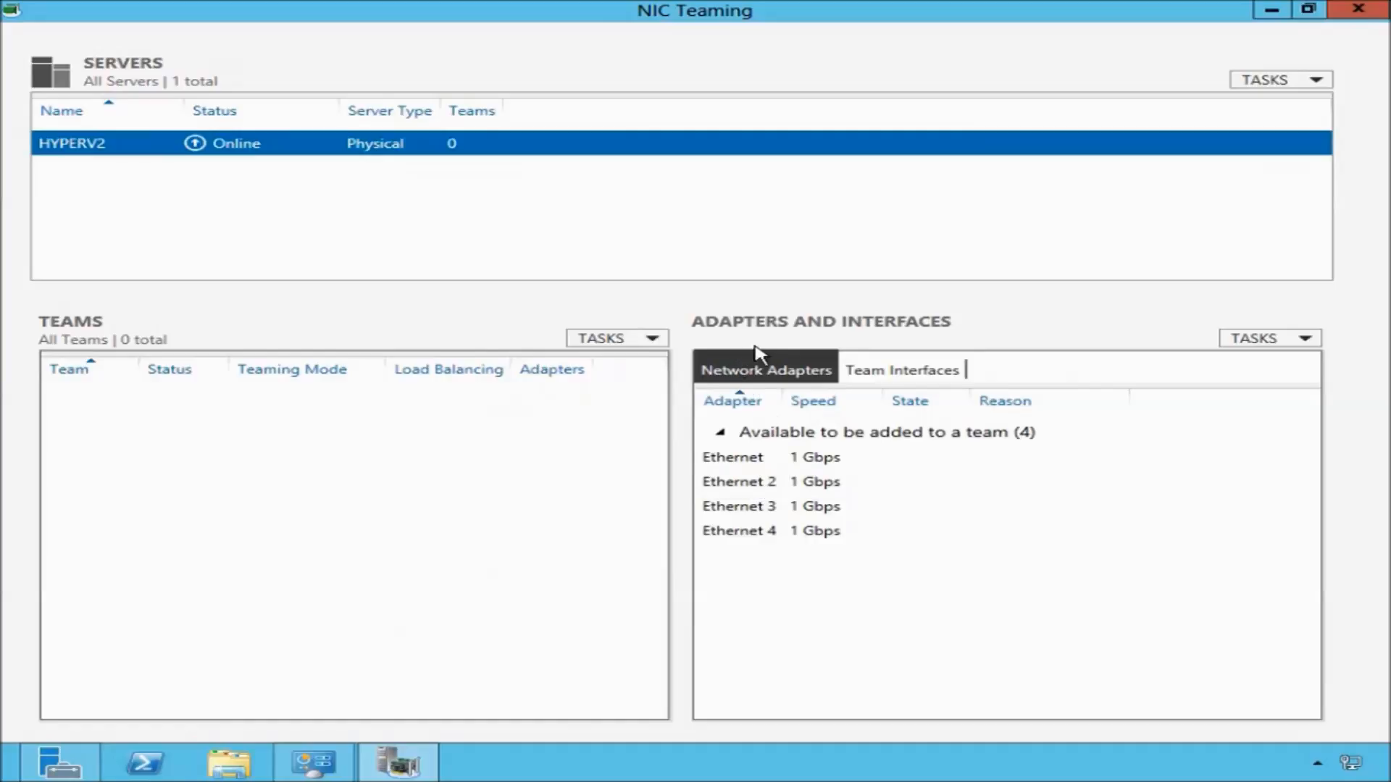
pyautogui.click(762, 493)
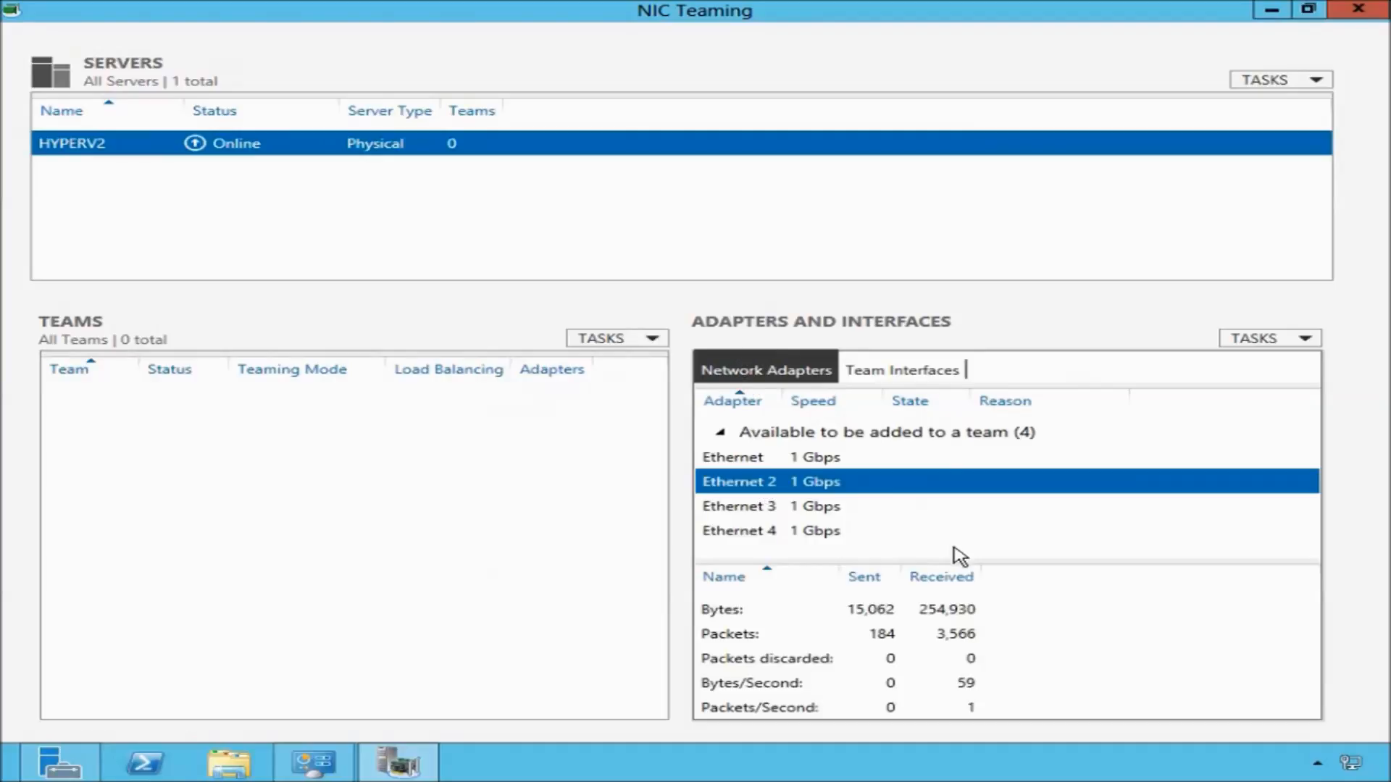
pyautogui.rightClick(769, 485)
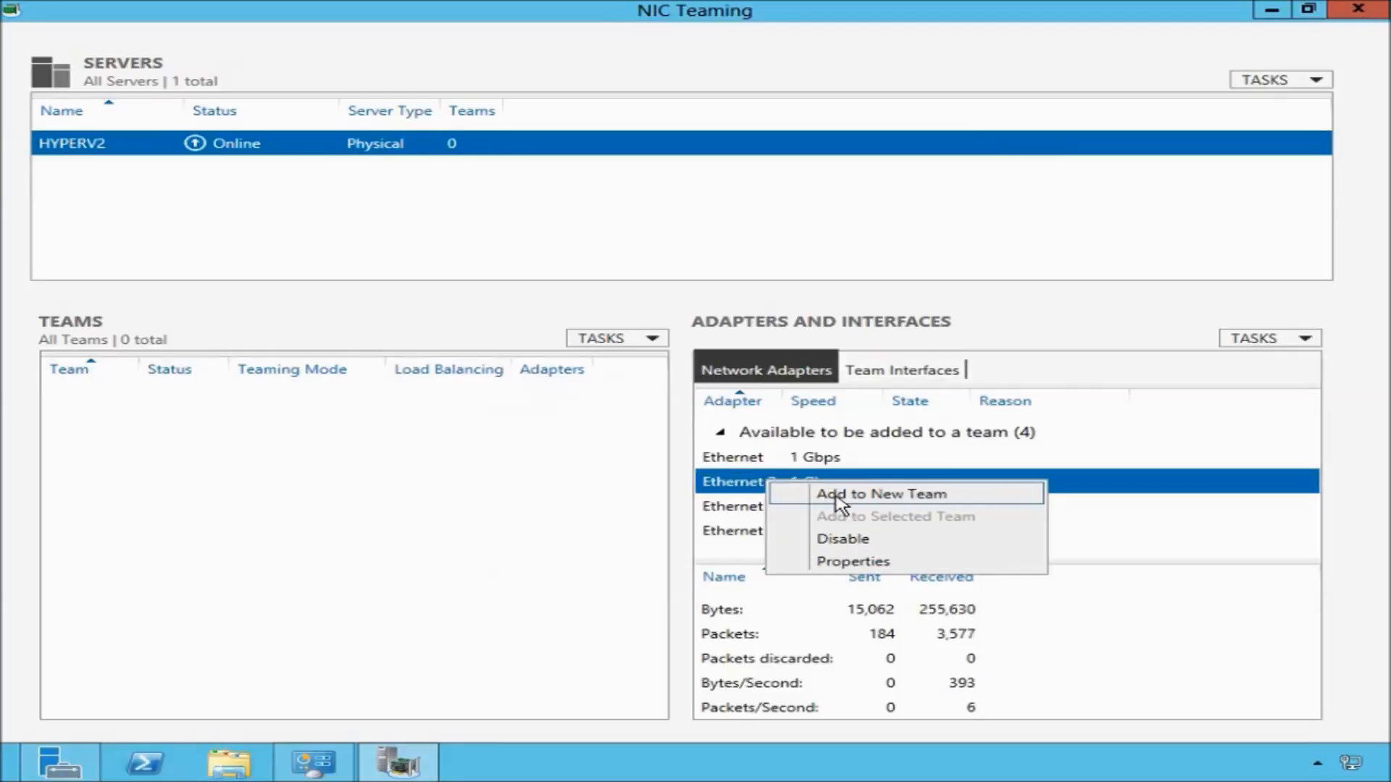
pyautogui.click(919, 495)
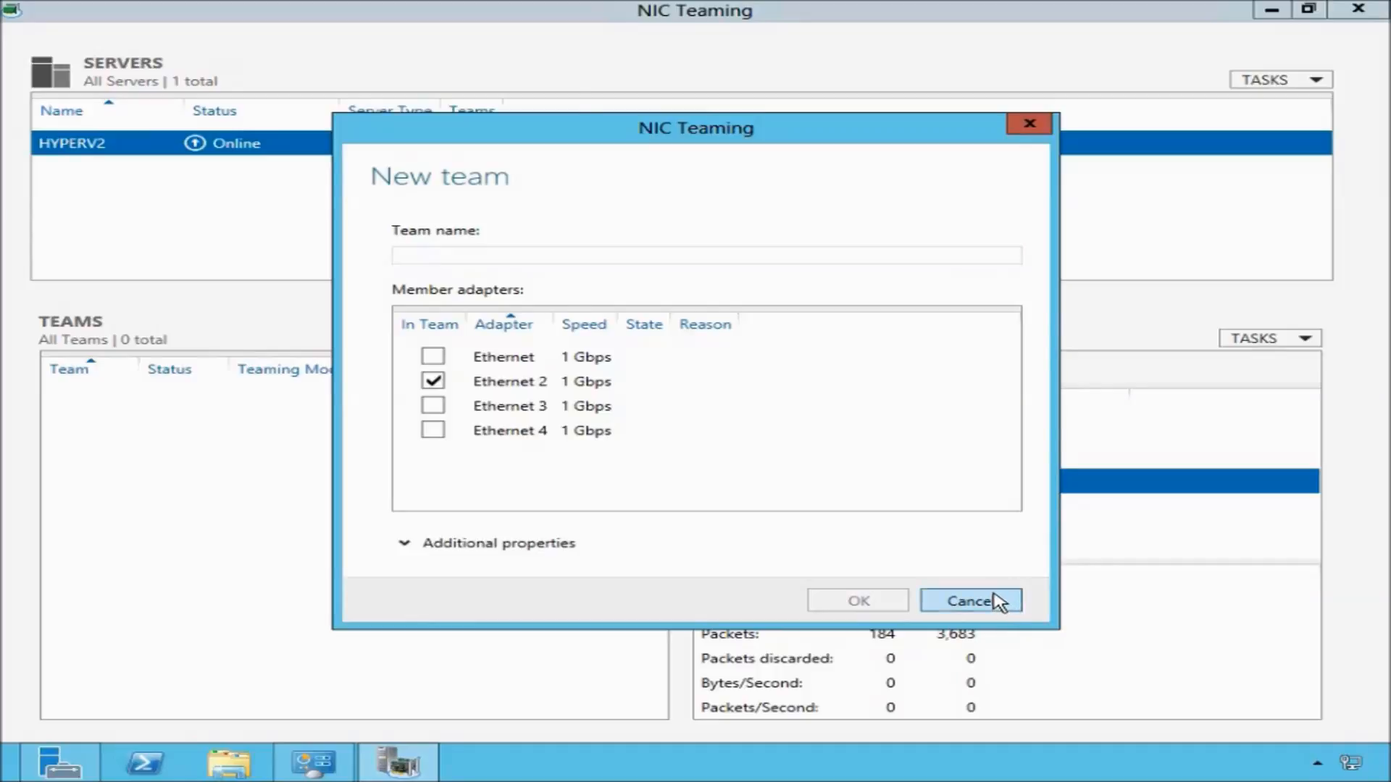
pyautogui.click(1000, 603)
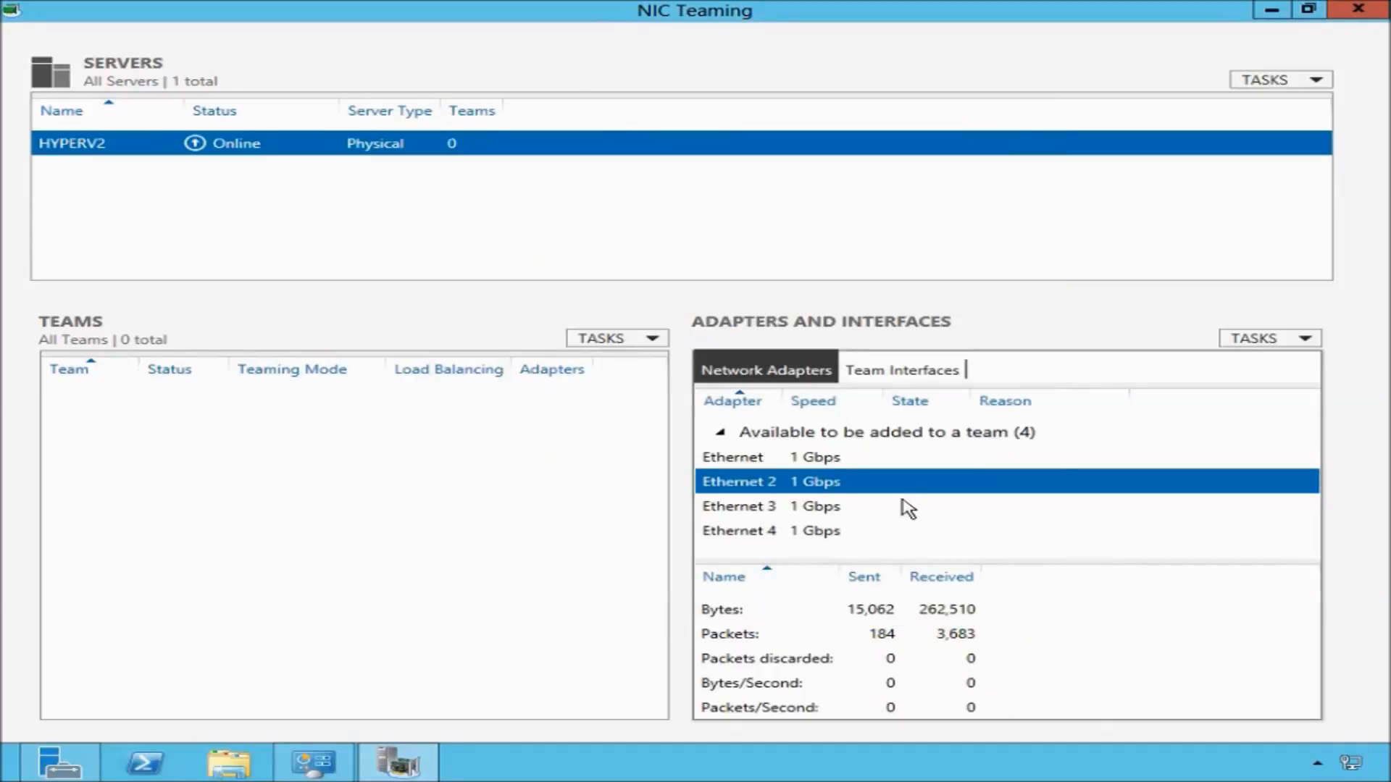
# Add Ethernet 2 to a new team and name the team NIC Team 1.
pyautogui.rightClick(785, 484)
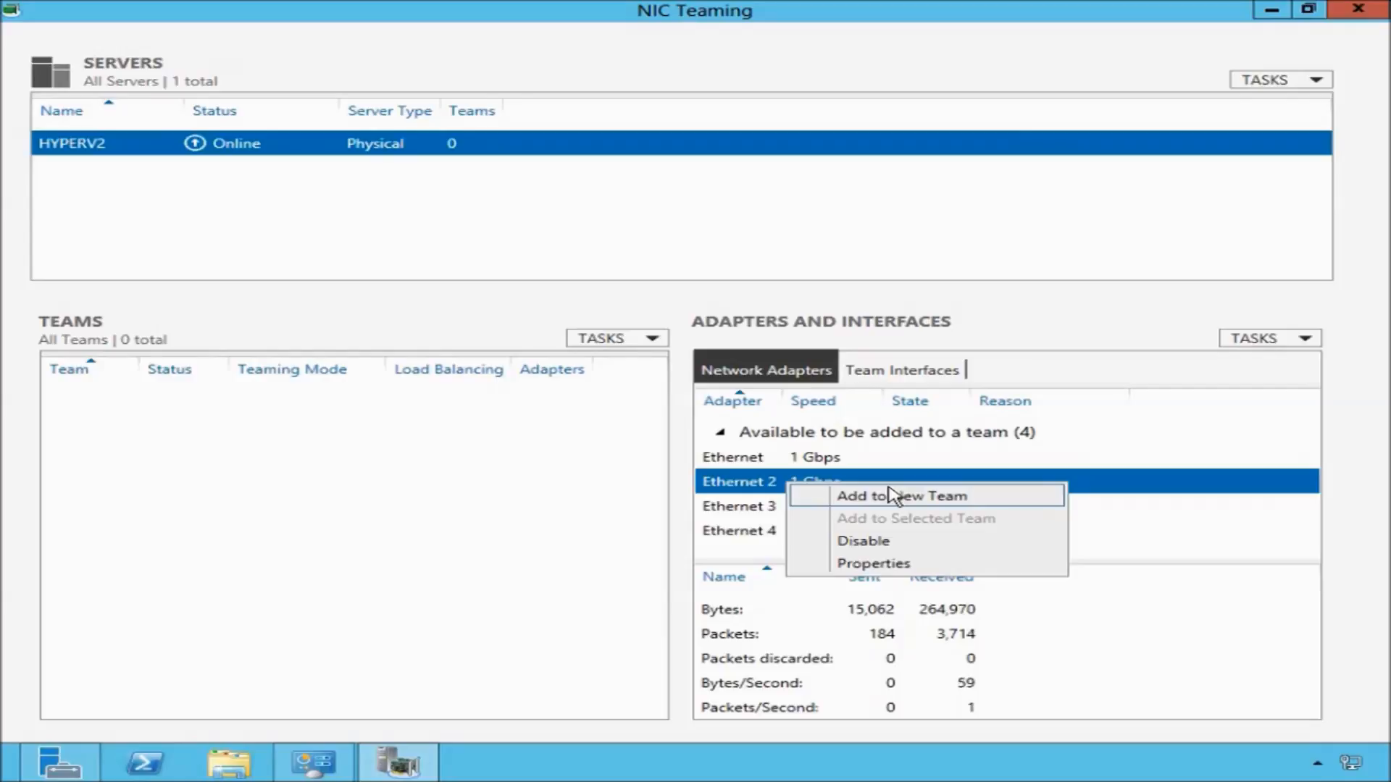
pyautogui.click(1005, 300)
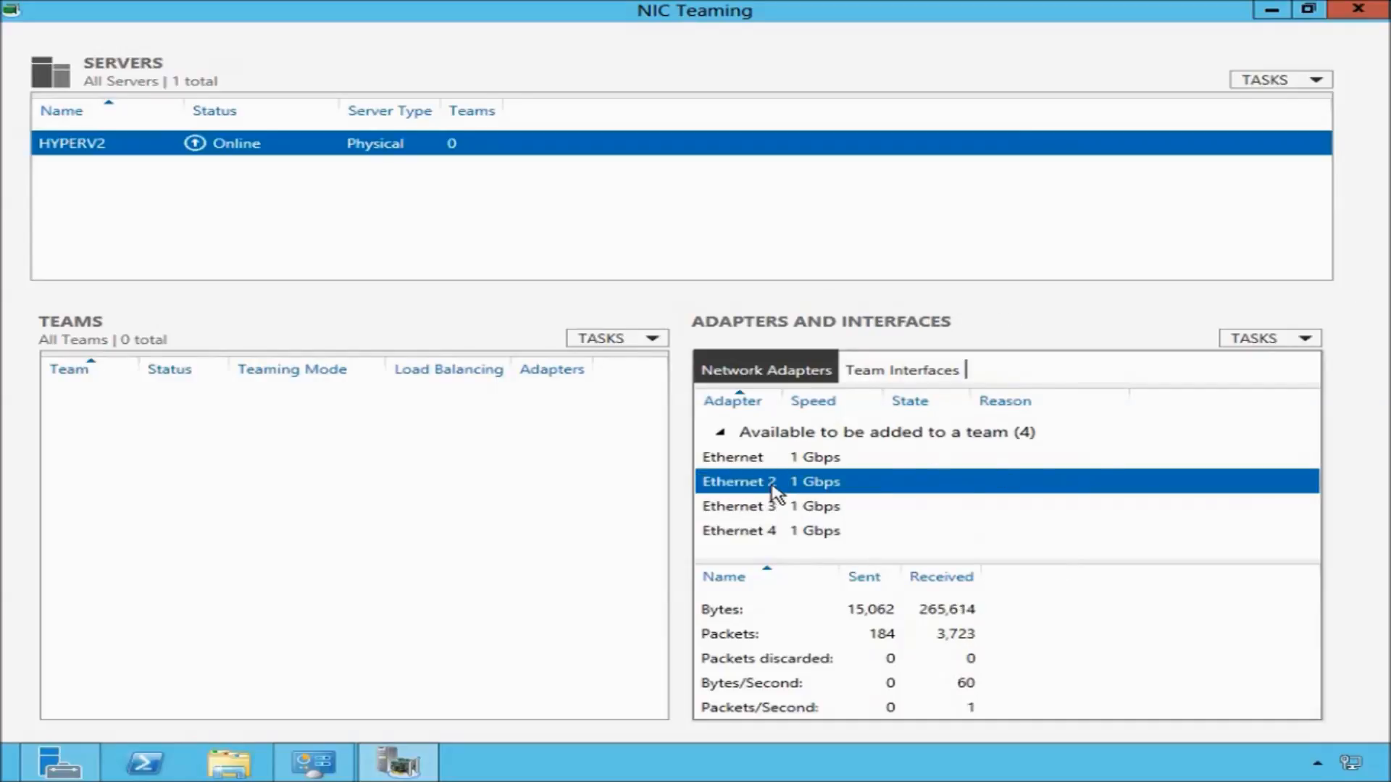
pyautogui.click(1307, 339)
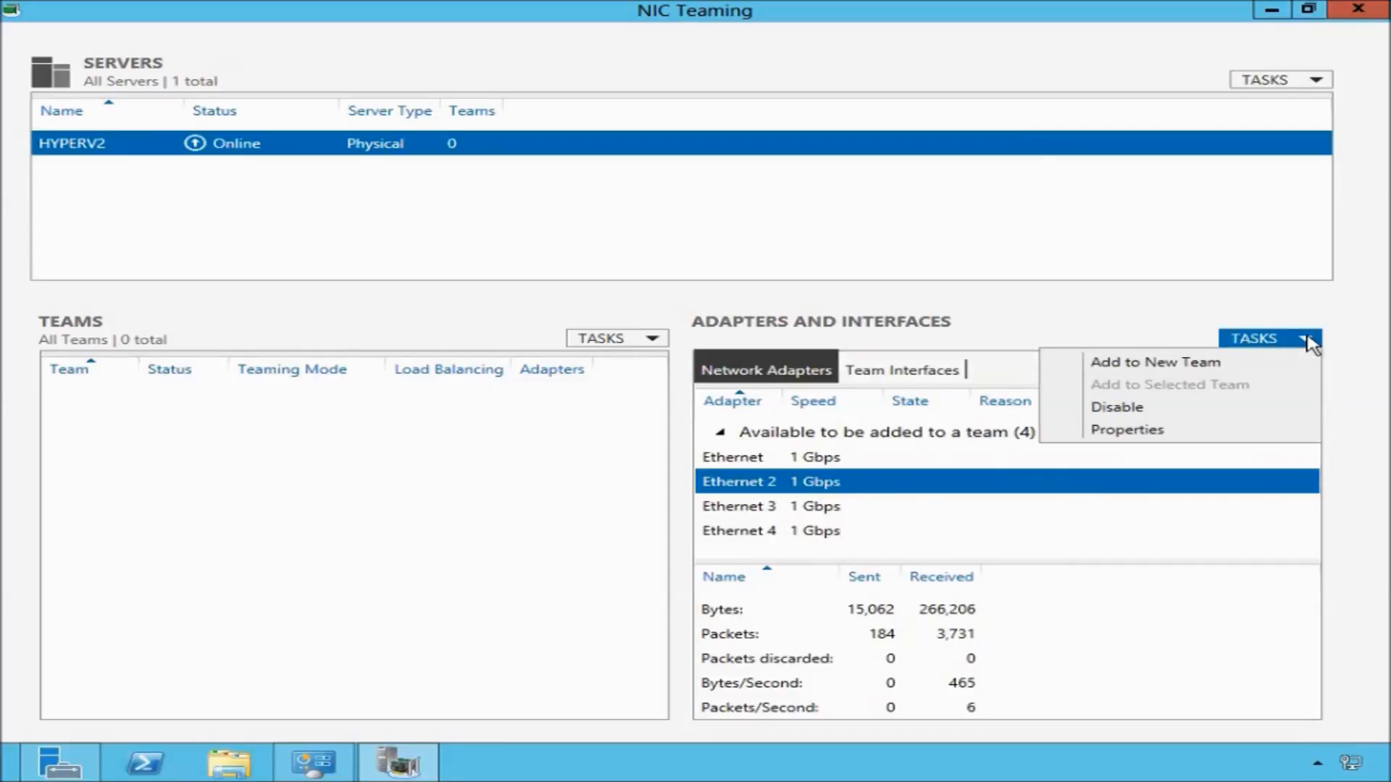
pyautogui.click(1167, 365)
pyautogui.moveTo(818, 128); pyautogui.dragTo(810, 36)
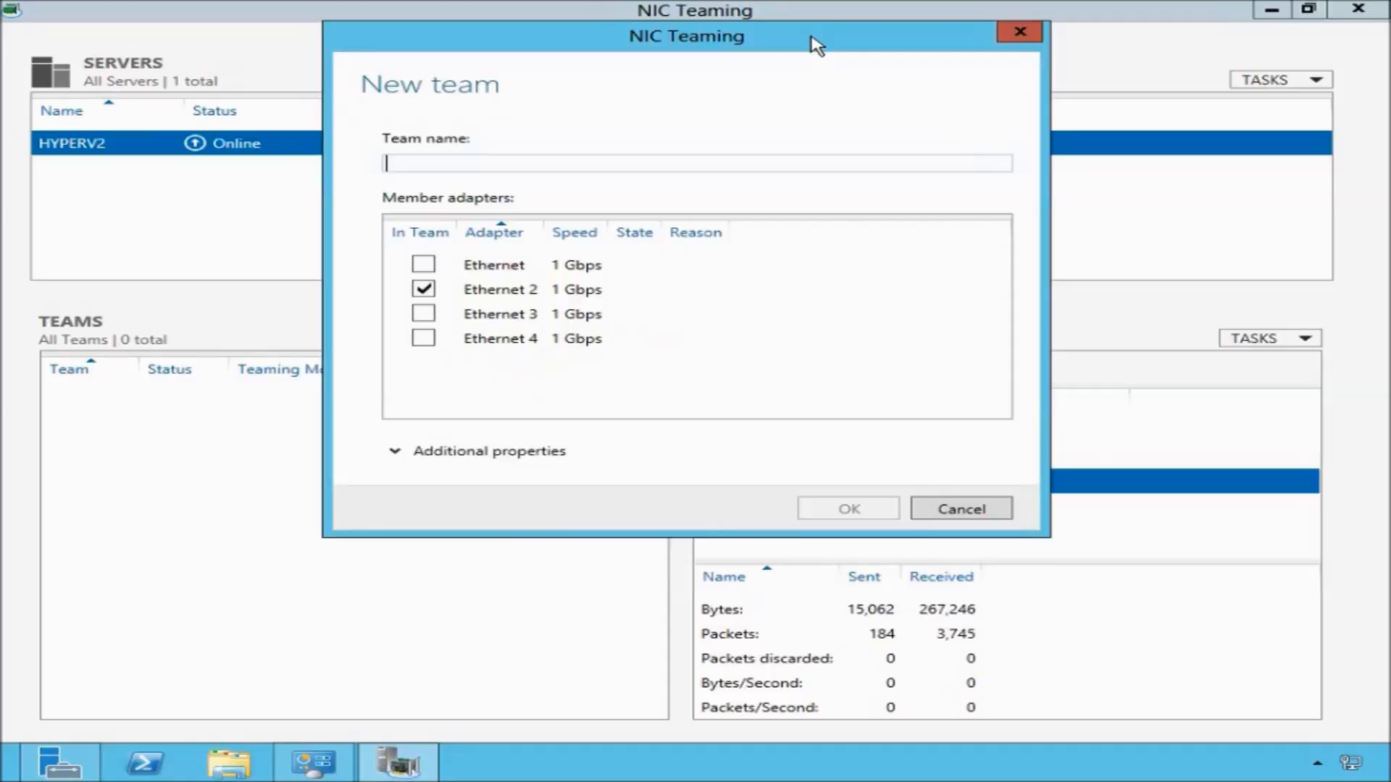
pyautogui.write('NIC')
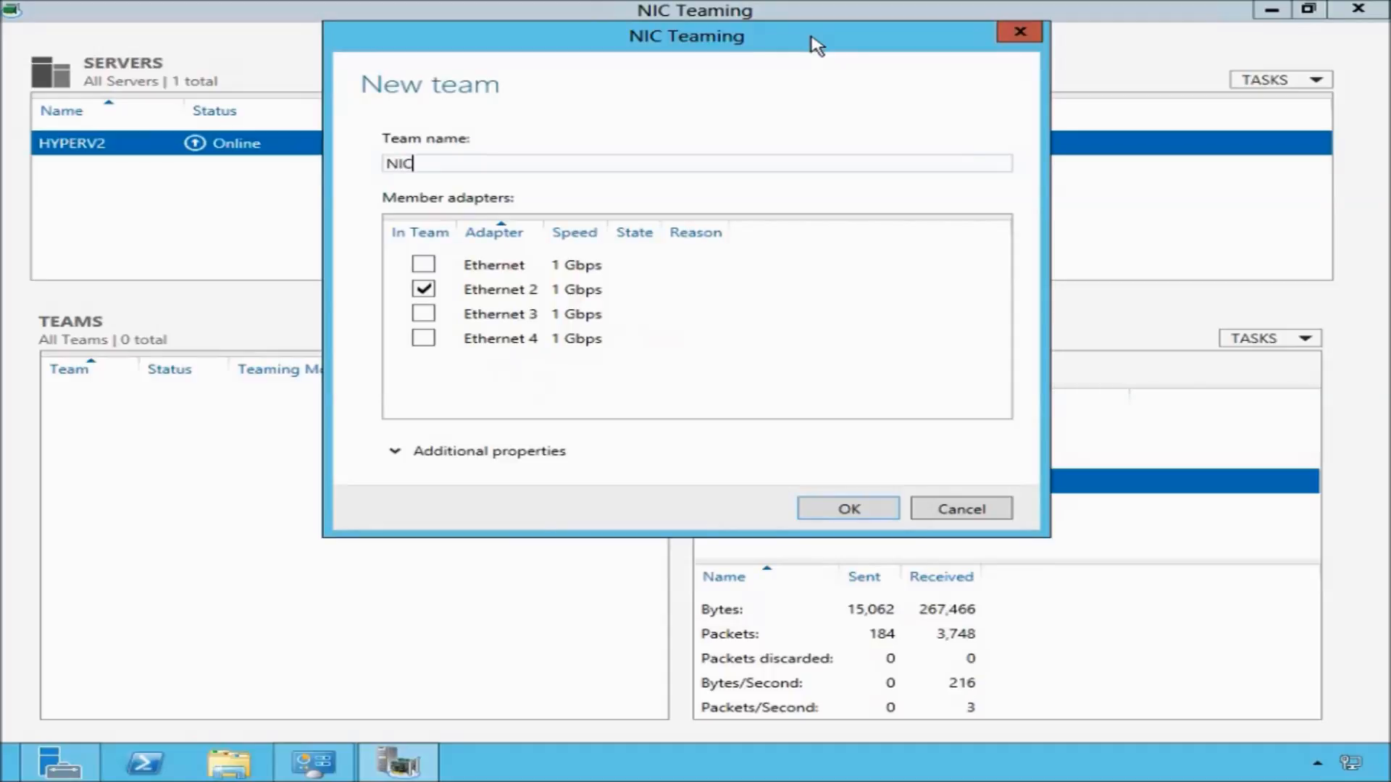
pyautogui.write(' Team ')
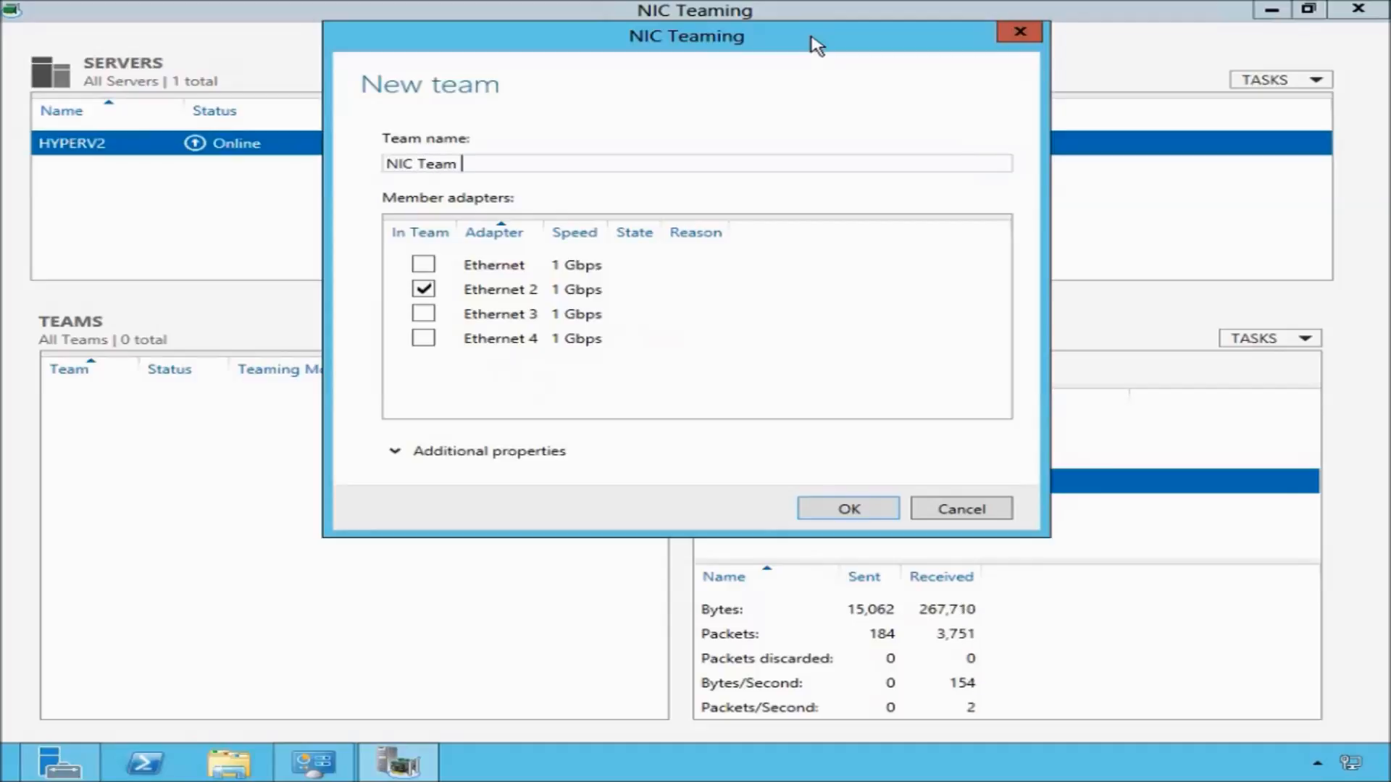
pyautogui.write('1')
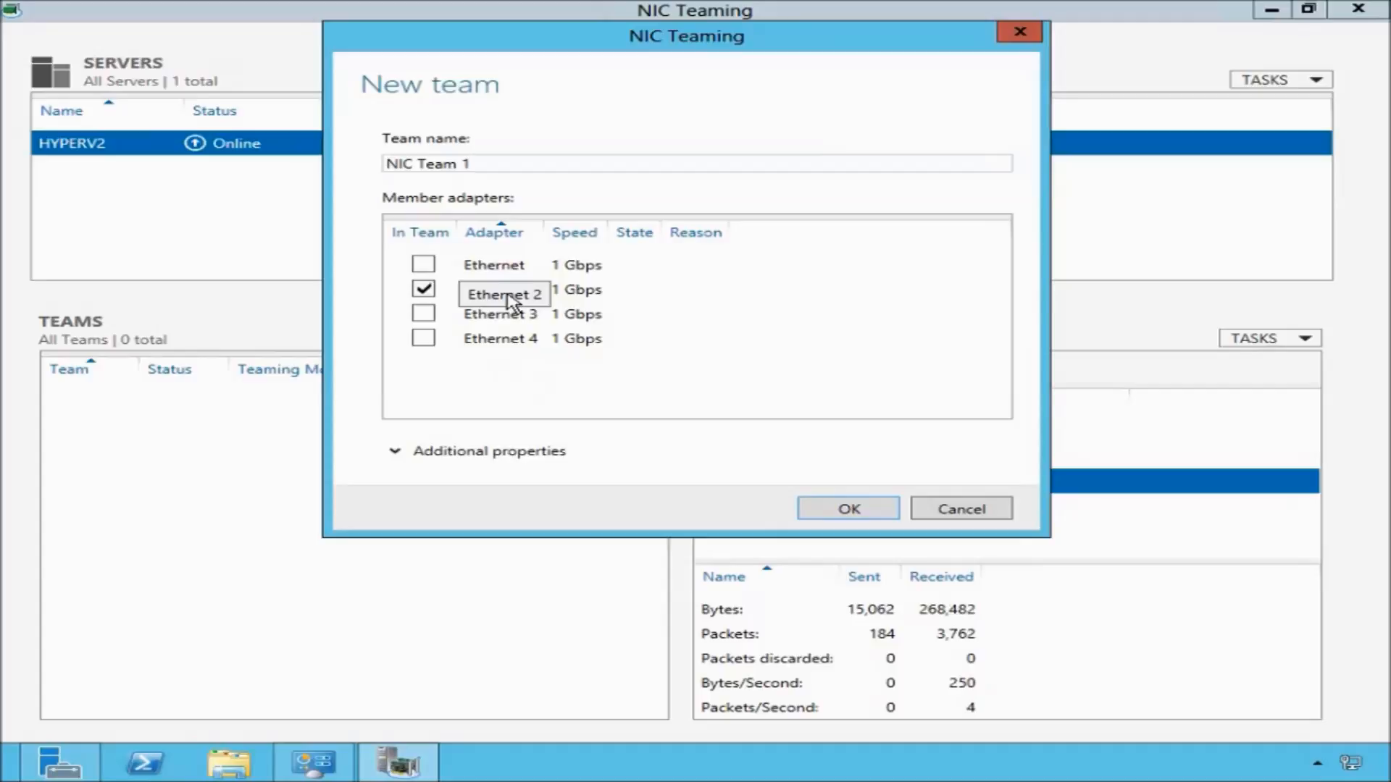
# Include Ethernet 3 as a team member and expand the additional properties.
pyautogui.click(424, 317)
pyautogui.click(424, 316)
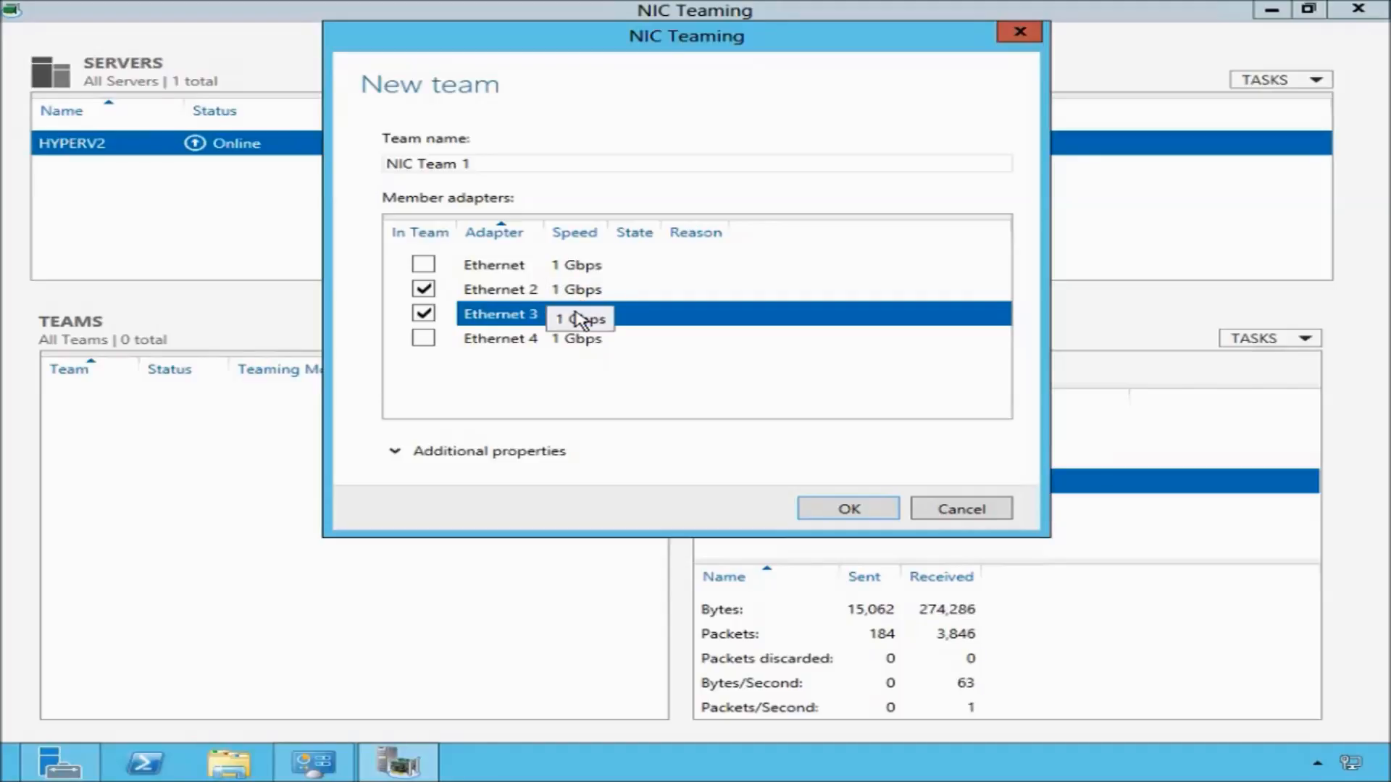
pyautogui.click(395, 453)
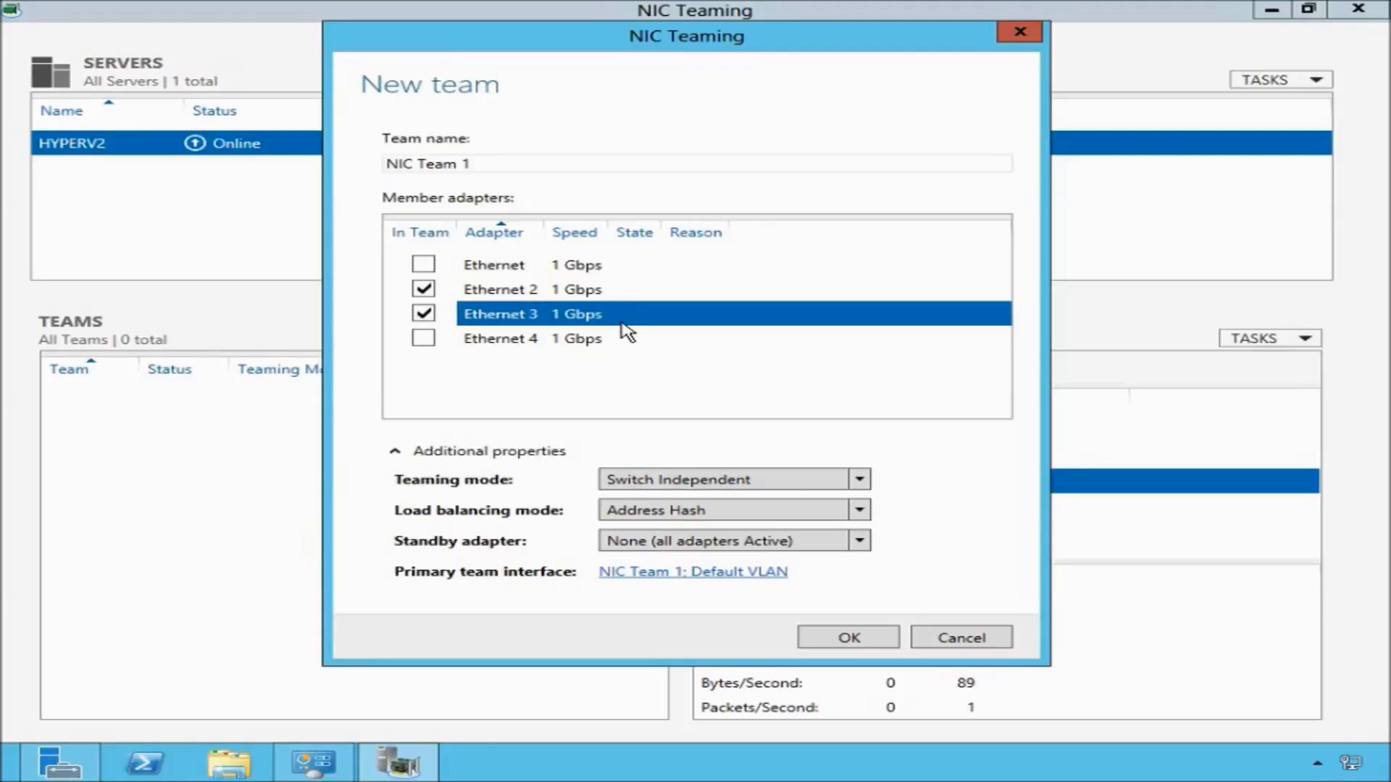
# Set teaming mode to Switch Independent, load balancing to Address Hash, and standby adapter to None (all adapters Active).
pyautogui.click(860, 481)
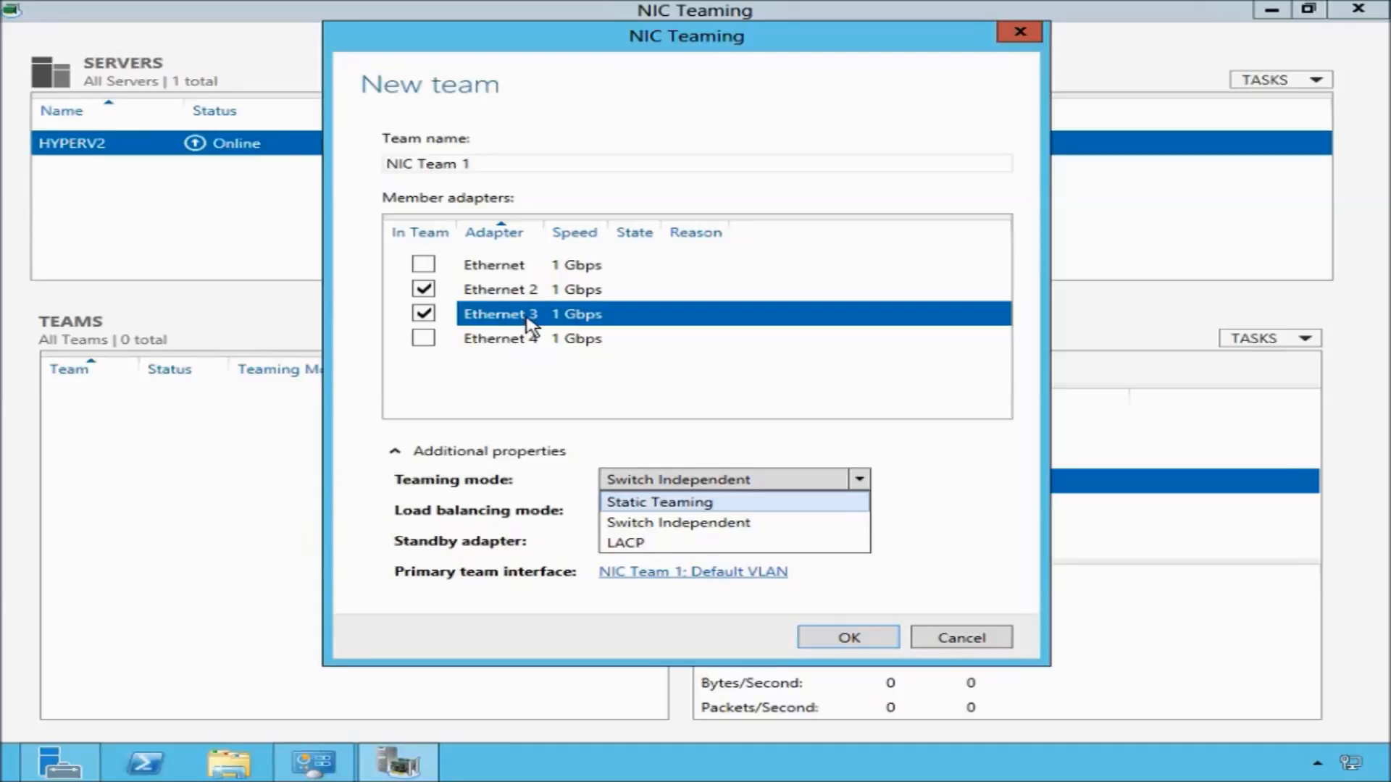
pyautogui.click(653, 523)
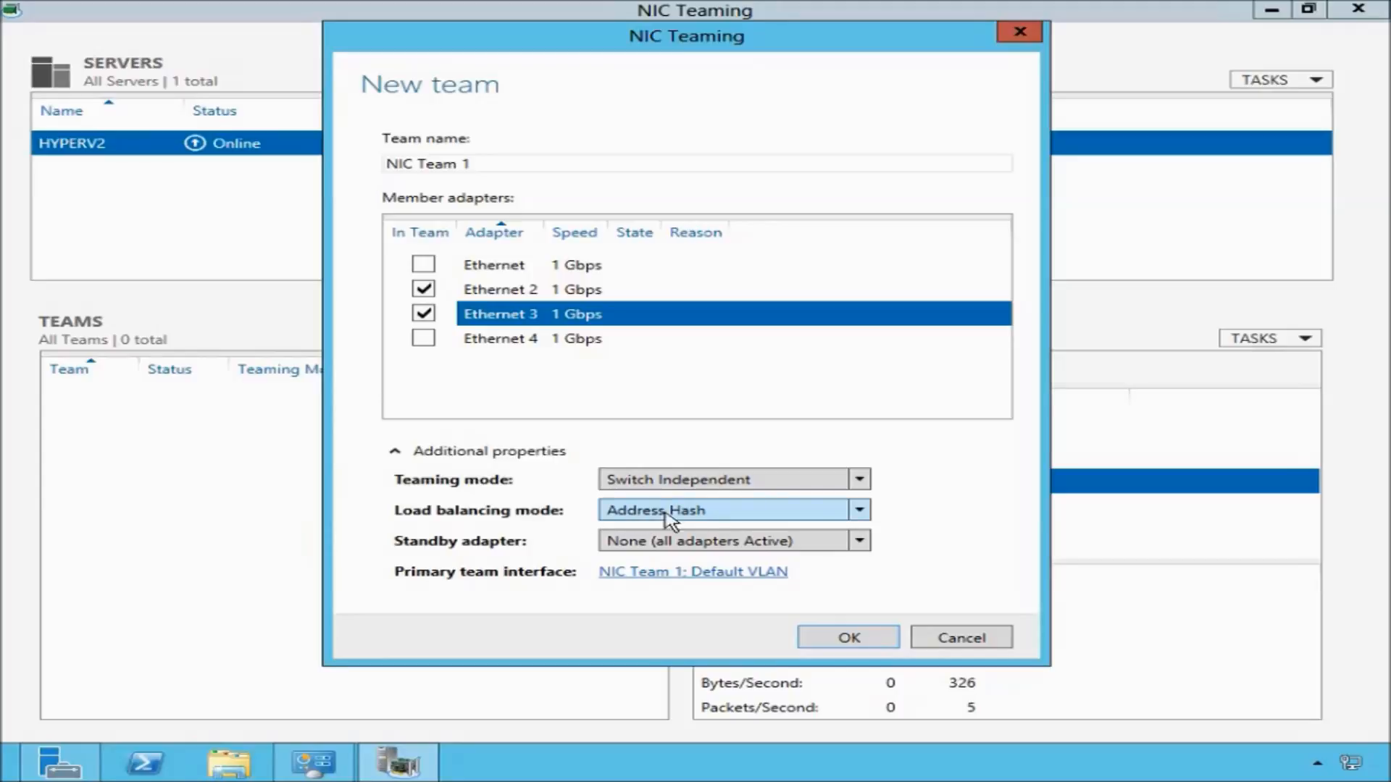
pyautogui.click(704, 511)
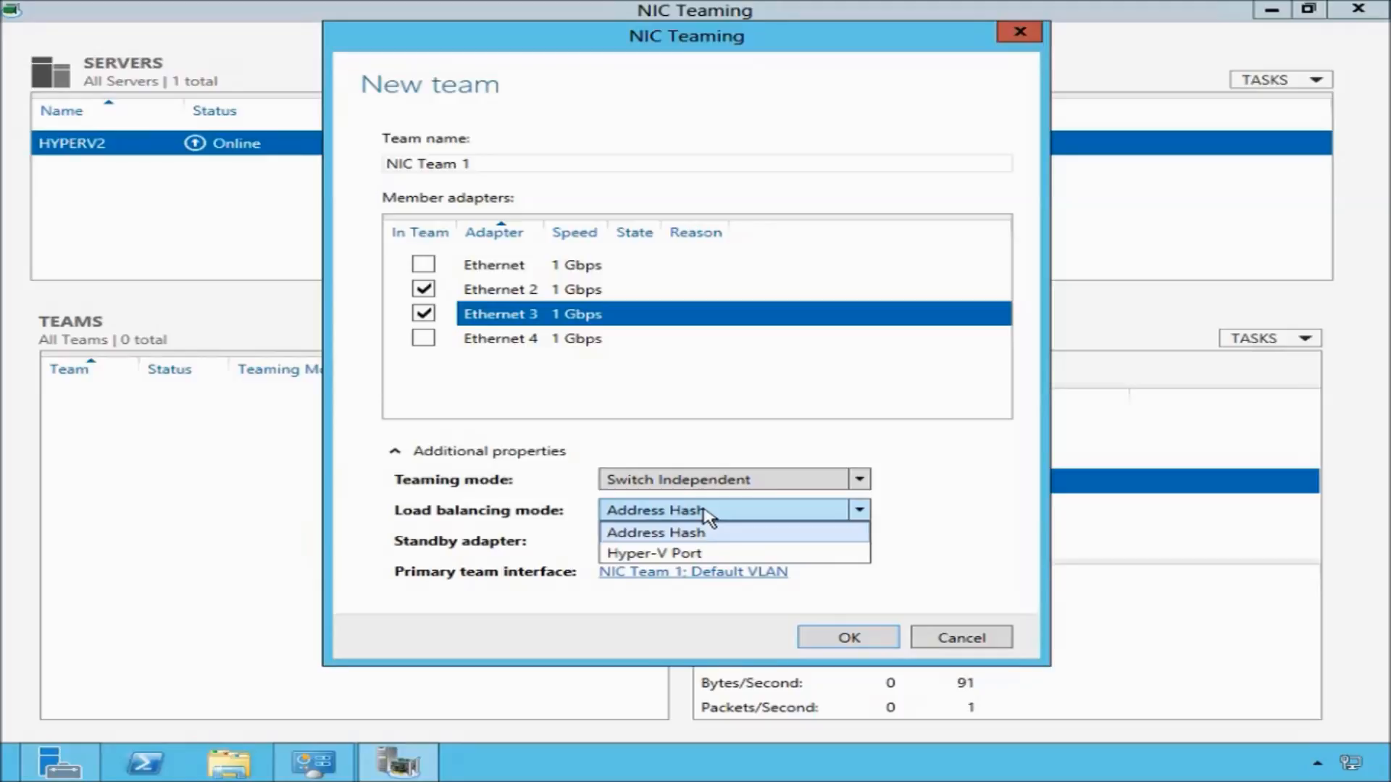
pyautogui.click(706, 516)
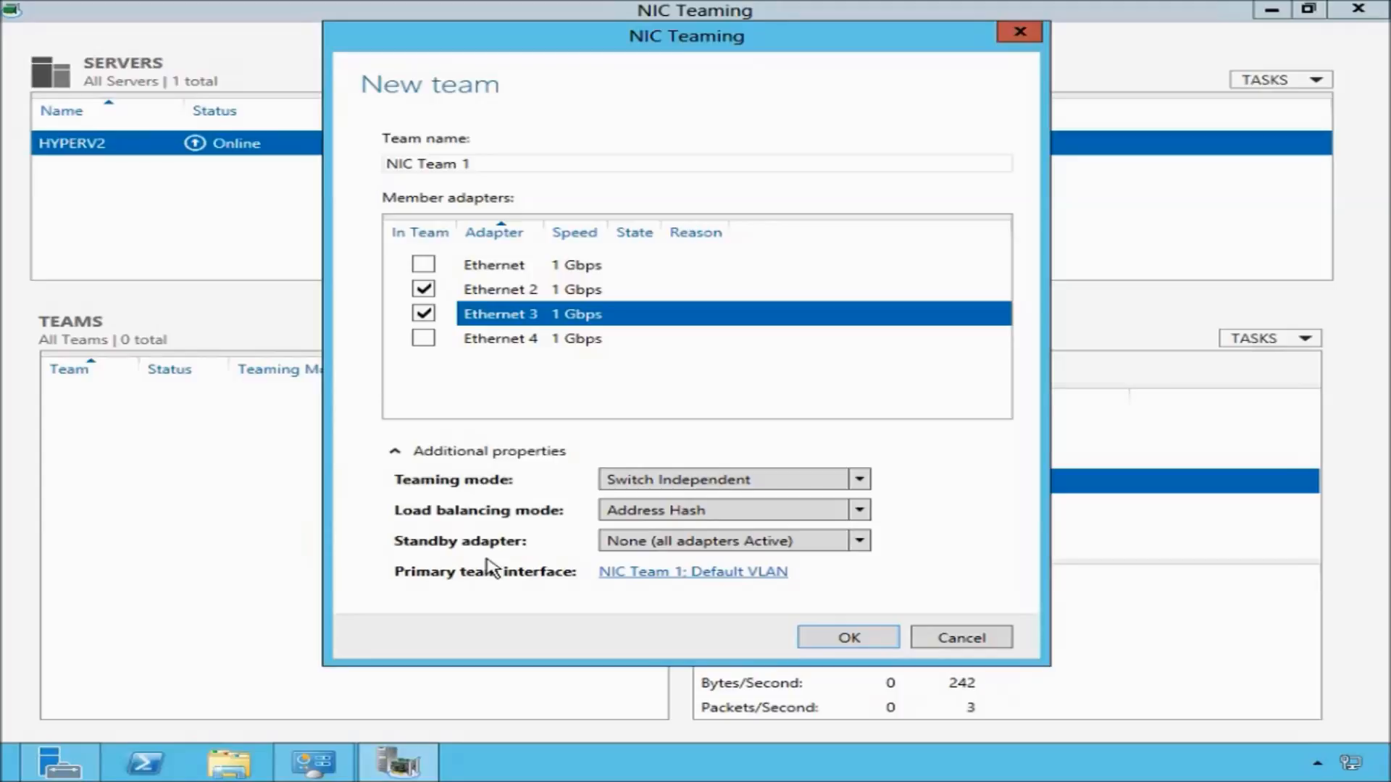
pyautogui.click(860, 543)
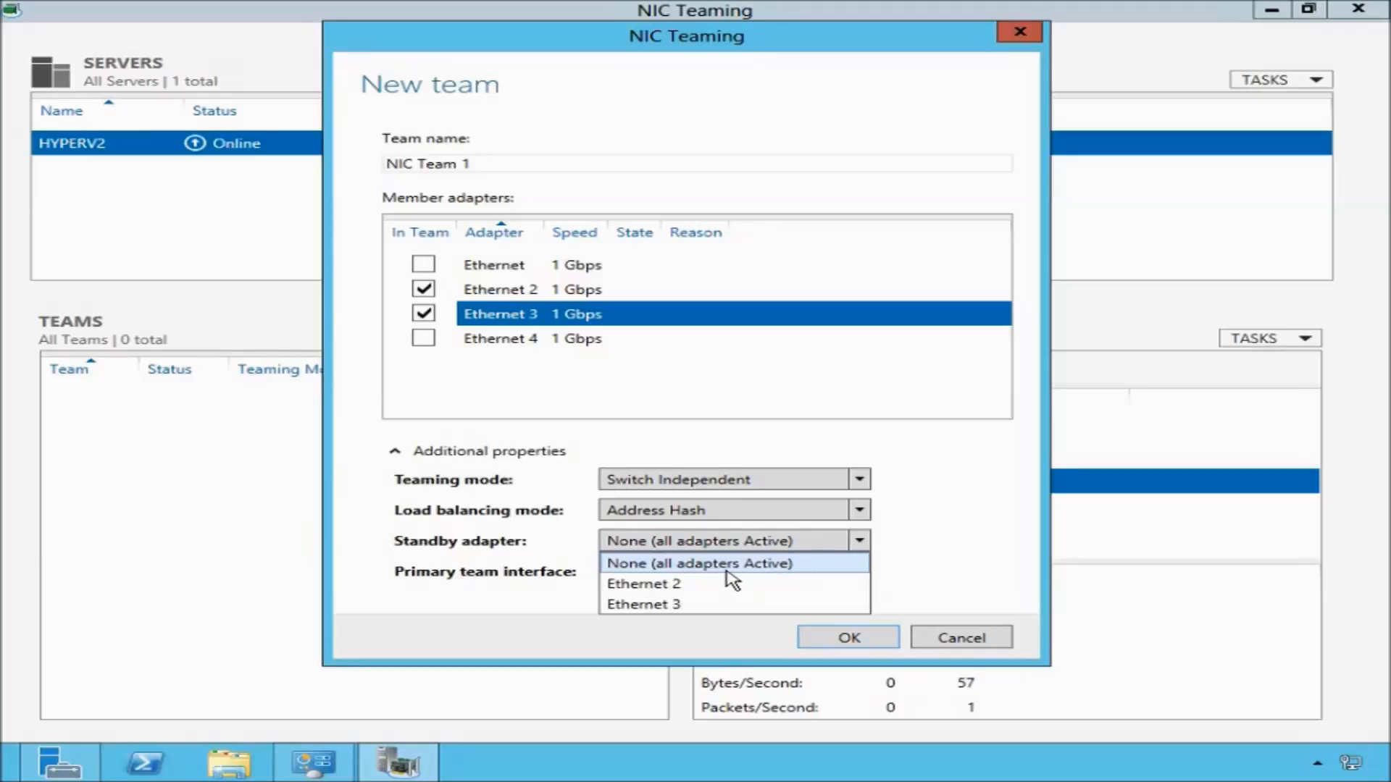
pyautogui.click(916, 536)
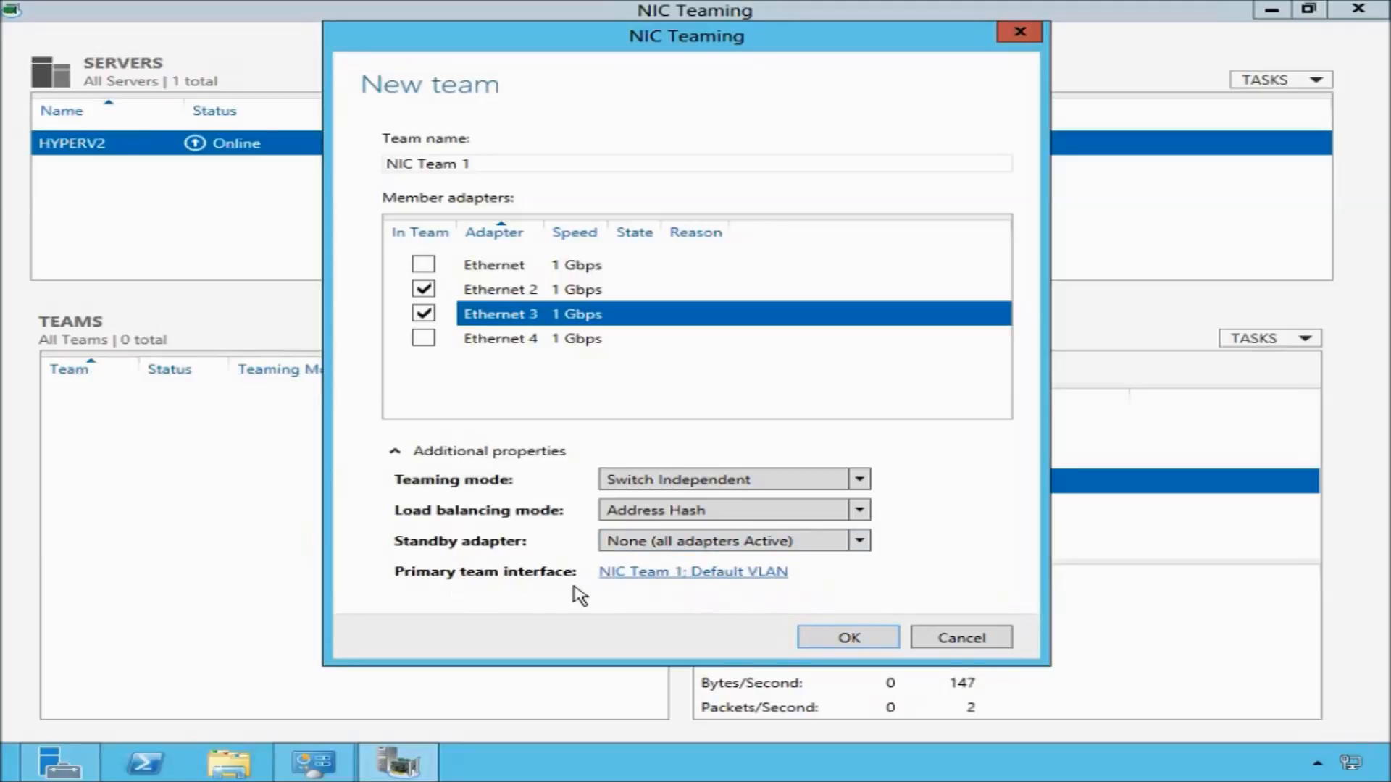
# Keep the primary team interface on Default VLAN membership and create the team.
pyautogui.click(708, 575)
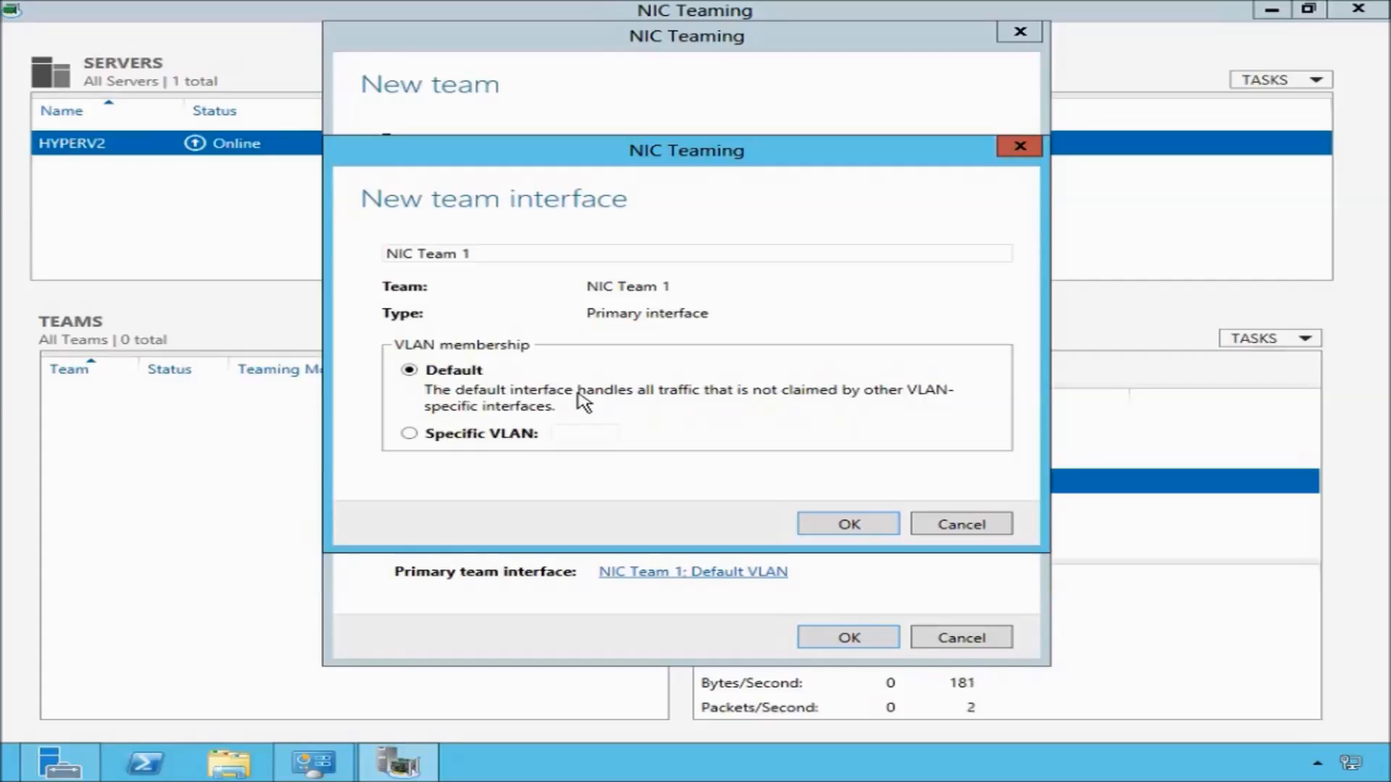
pyautogui.click(409, 434)
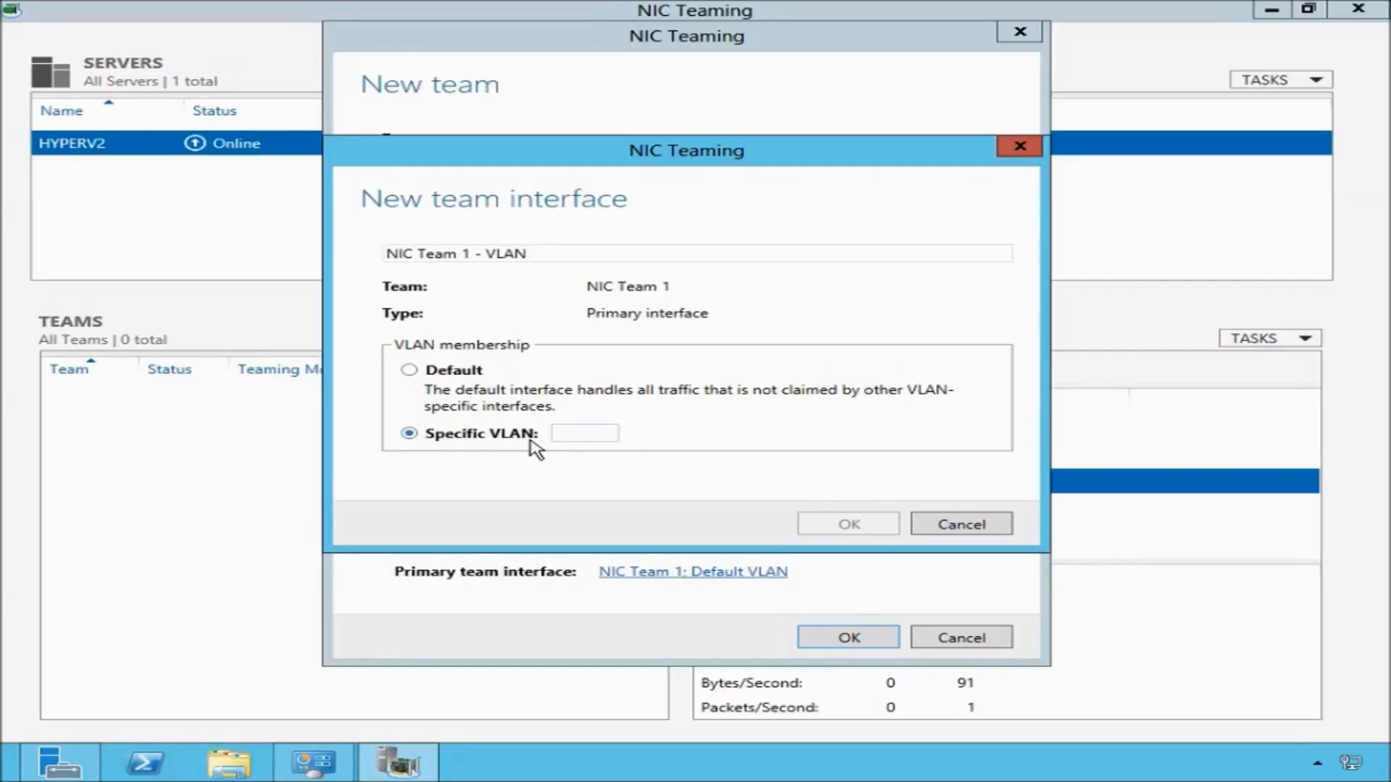
pyautogui.click(438, 372)
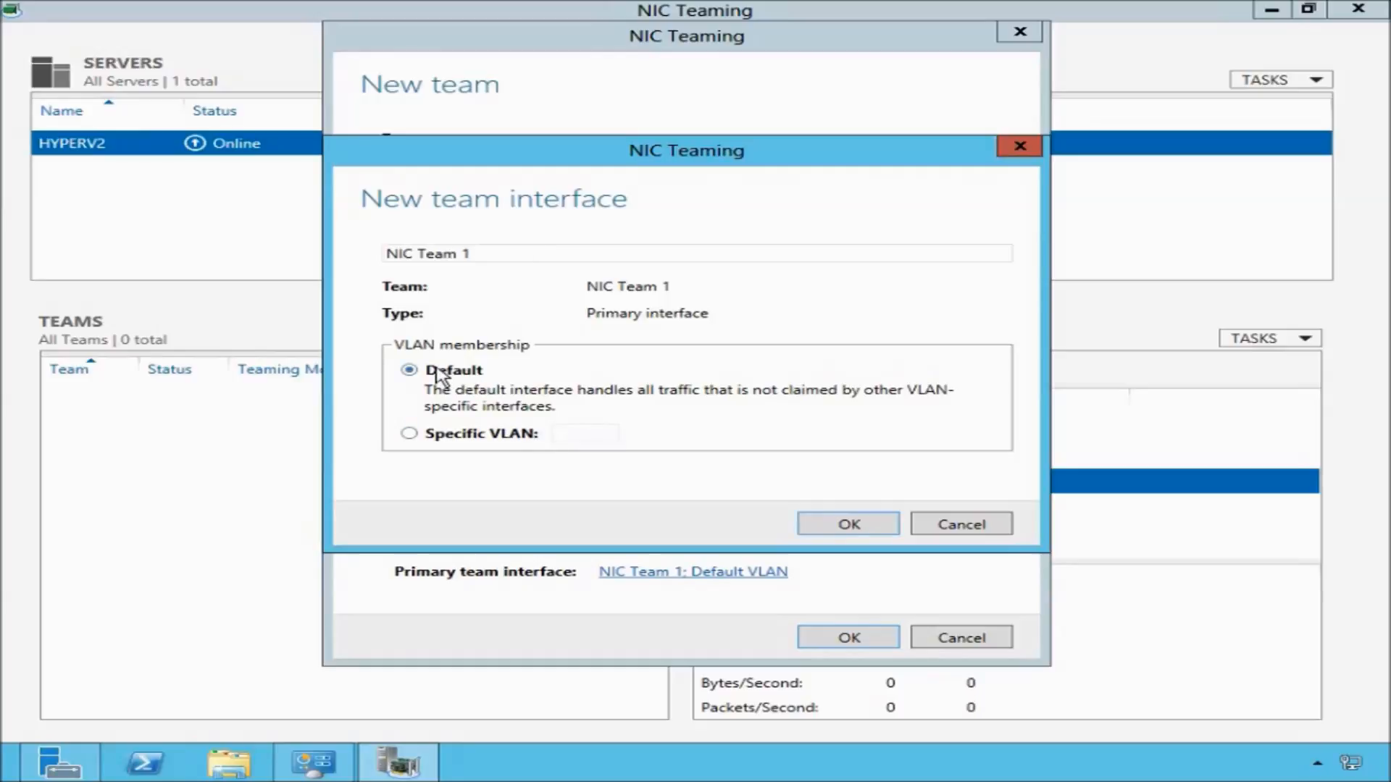
pyautogui.click(875, 527)
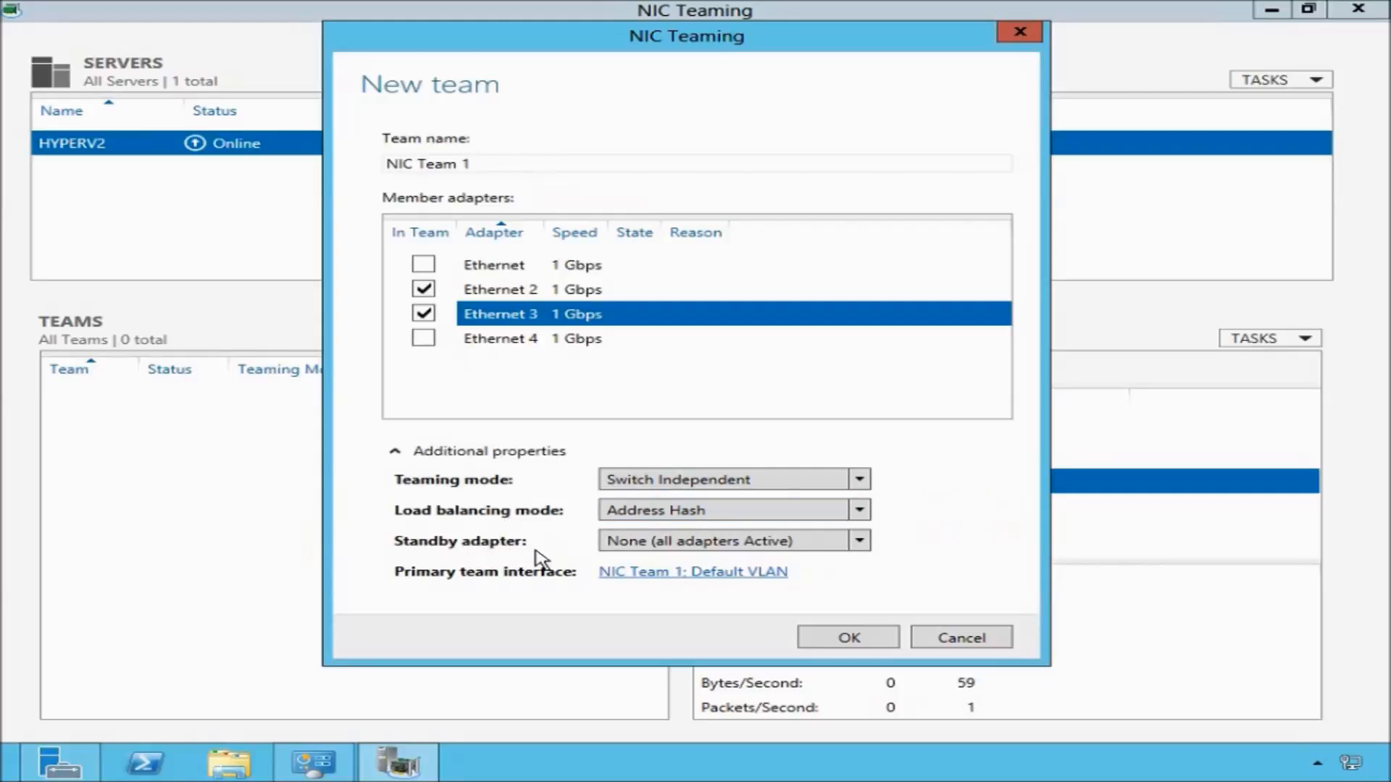
pyautogui.click(852, 639)
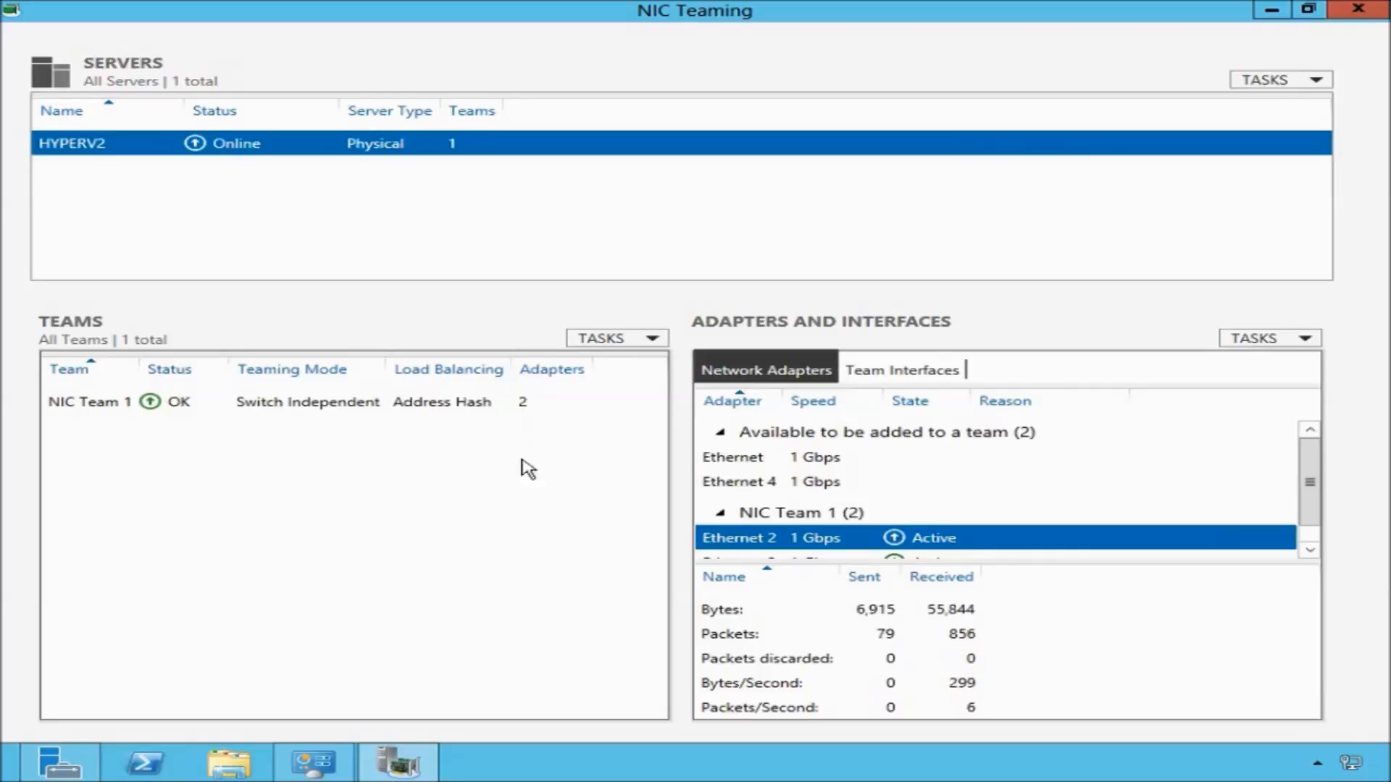
# Open NIC Team 1's team properties and add Ethernet 4 as a member adapter.
pyautogui.click(359, 410)
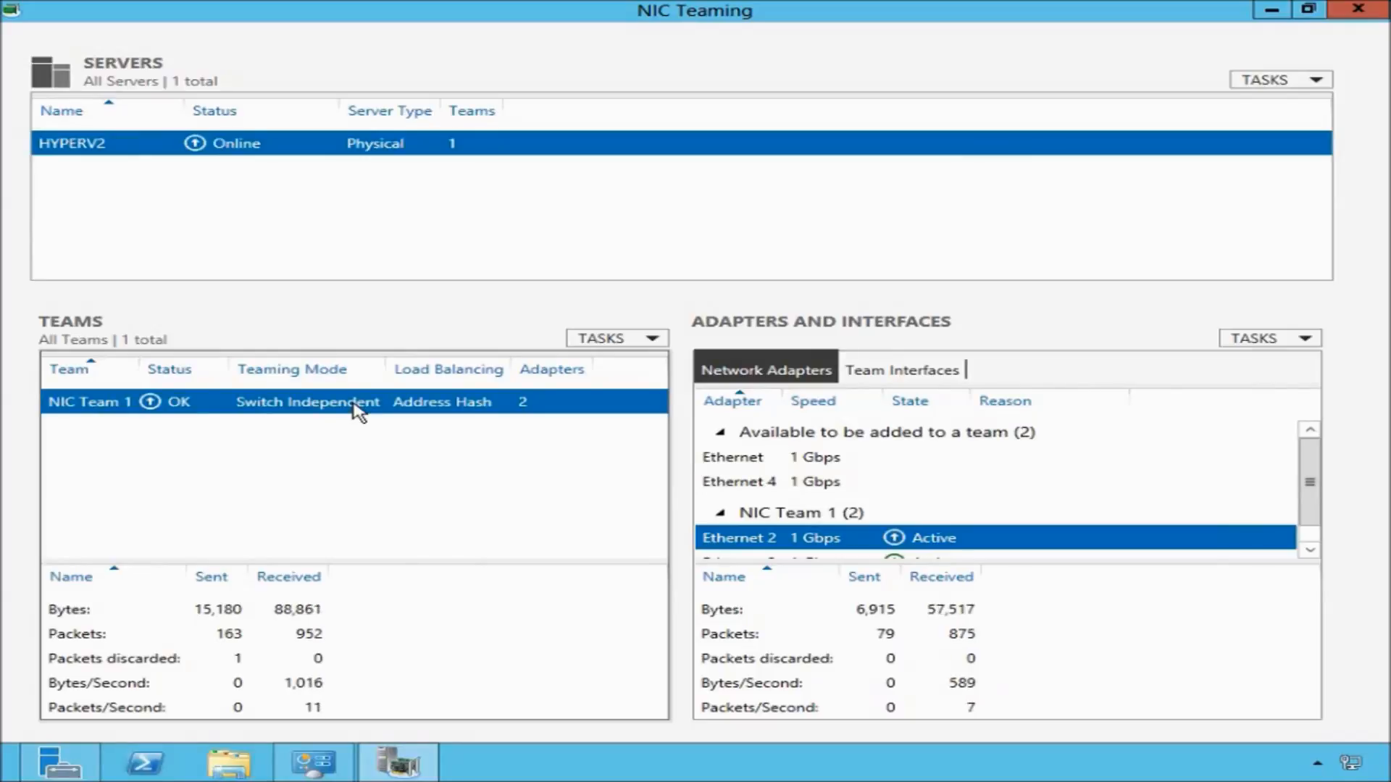
pyautogui.rightClick(352, 405)
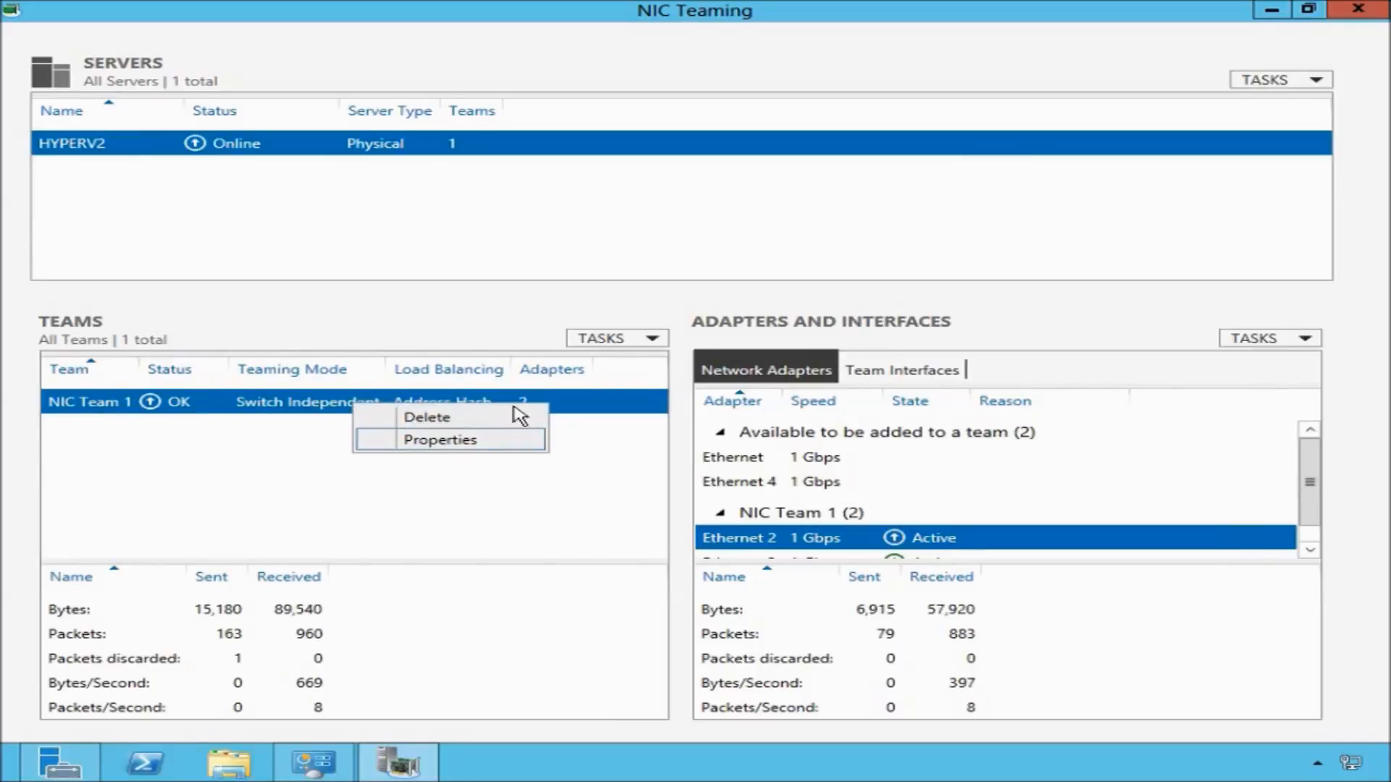
pyautogui.click(650, 339)
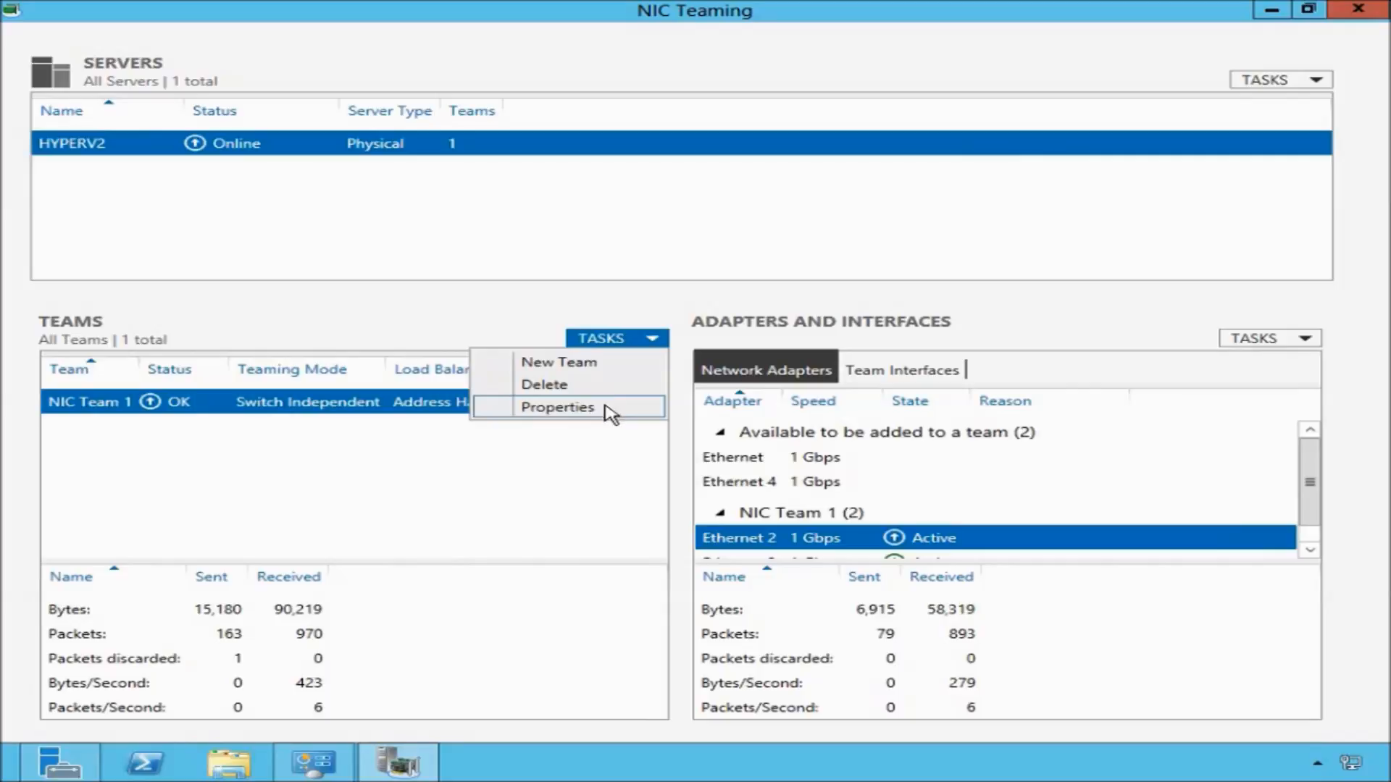
pyautogui.click(604, 408)
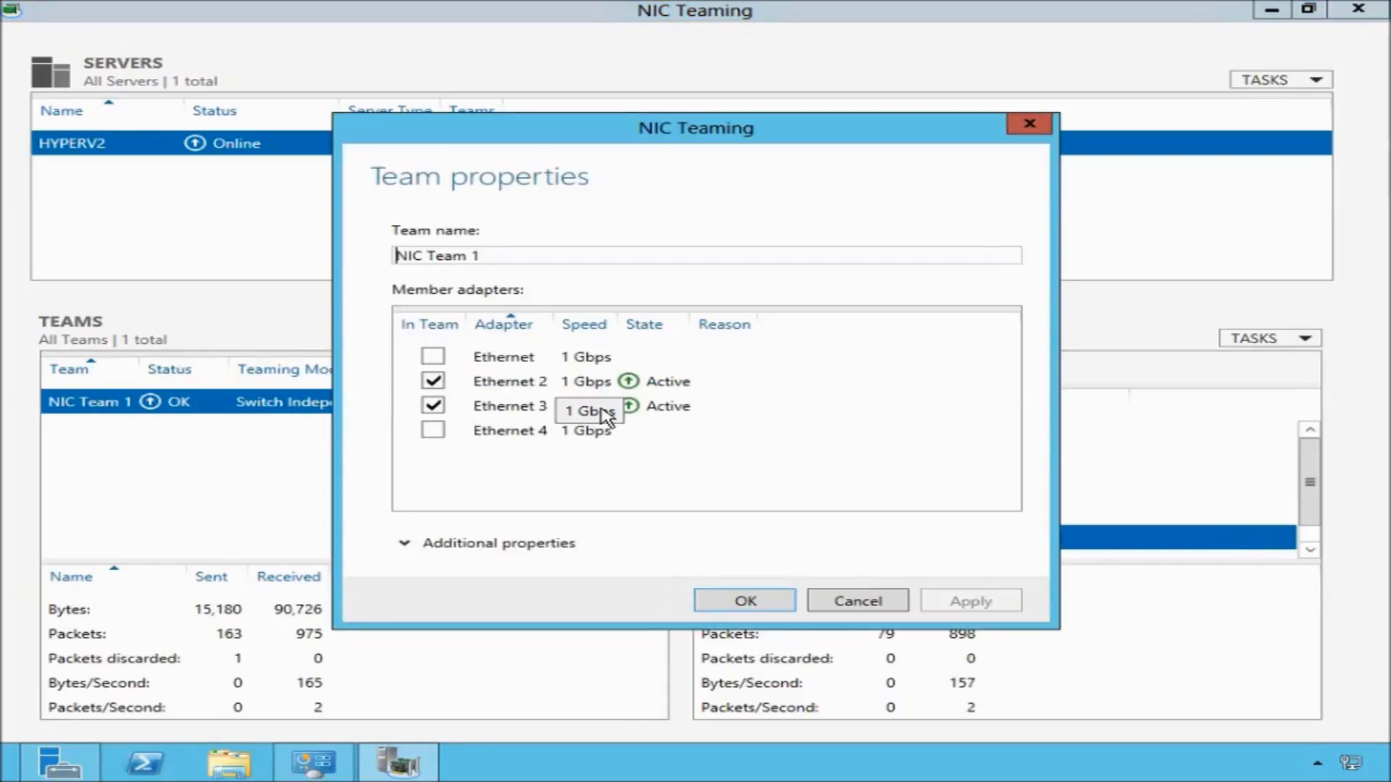
pyautogui.click(433, 431)
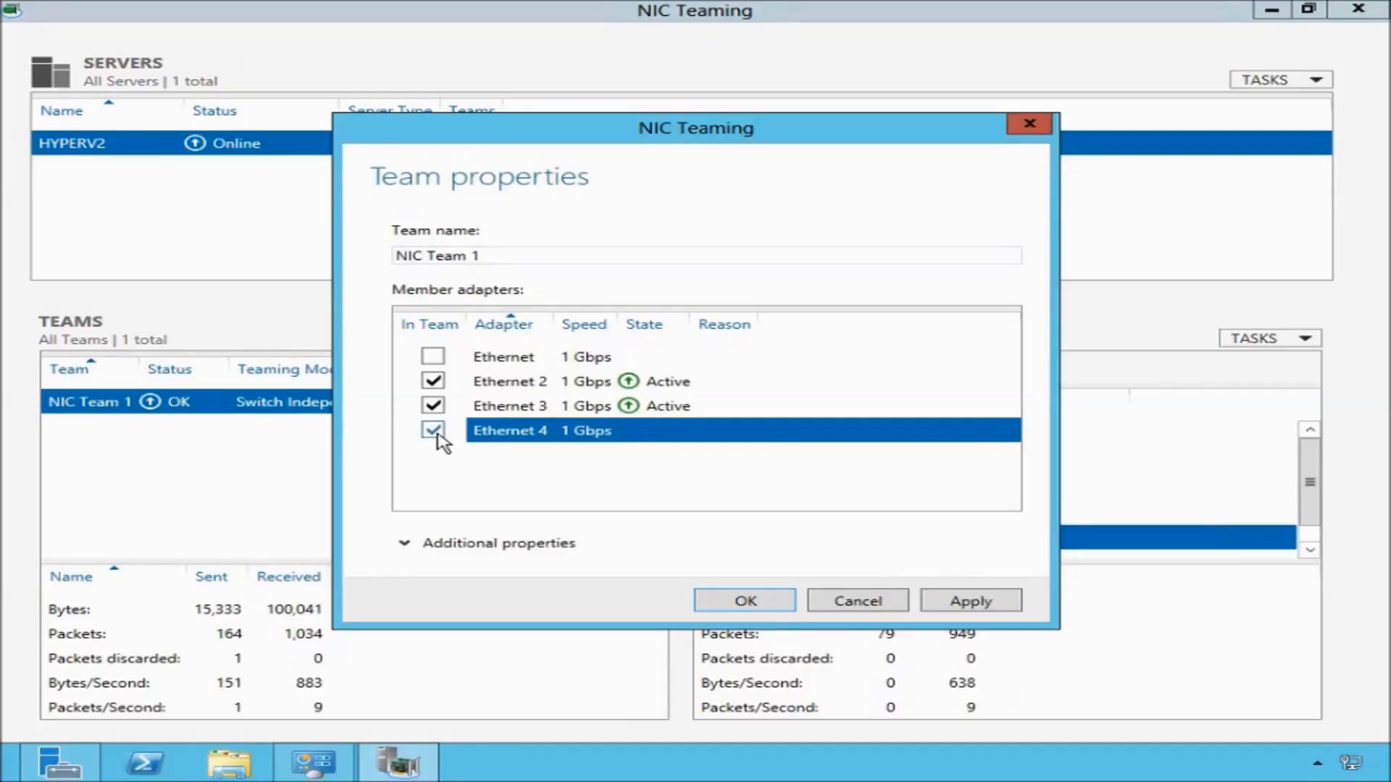
# Set the teaming mode to Static Teaming and load balancing to Hyper-V Port, and apply the team properties.
pyautogui.click(406, 545)
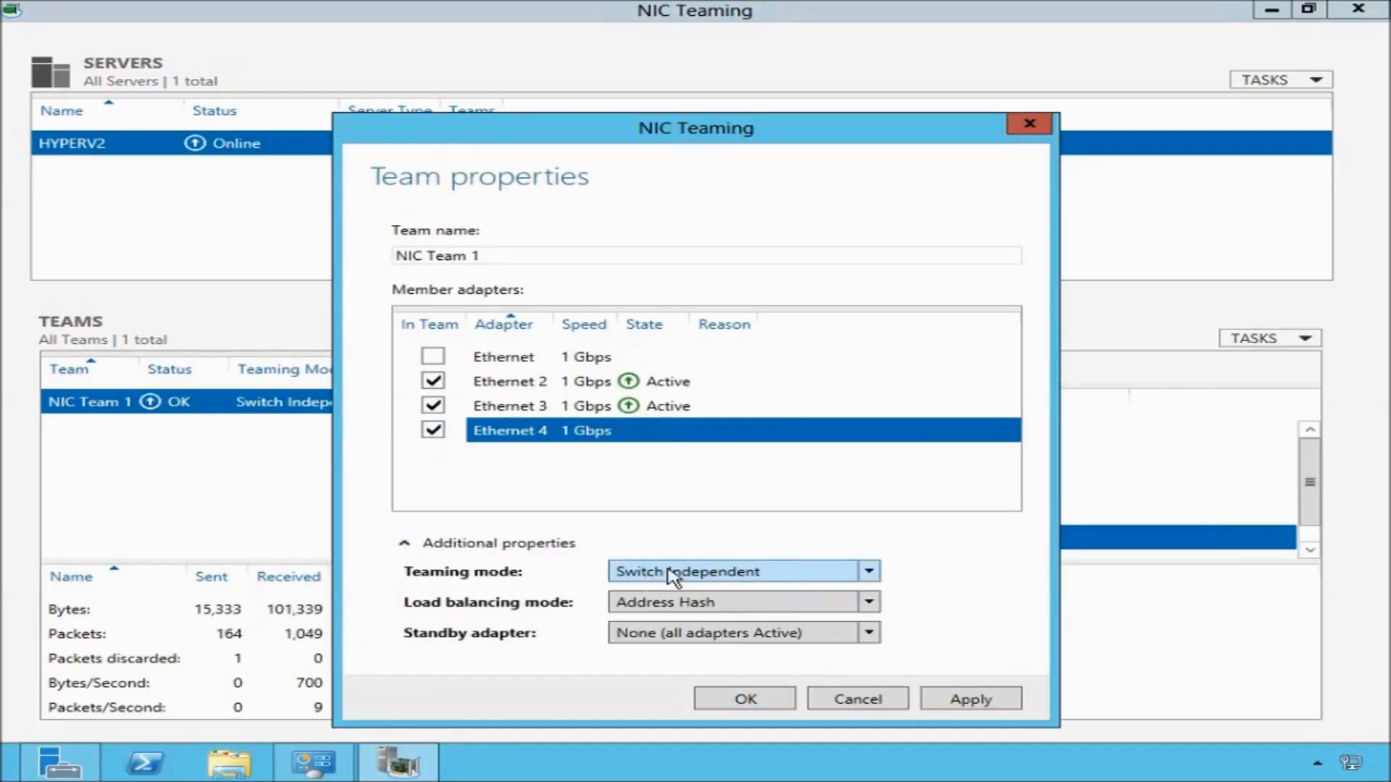
pyautogui.click(870, 572)
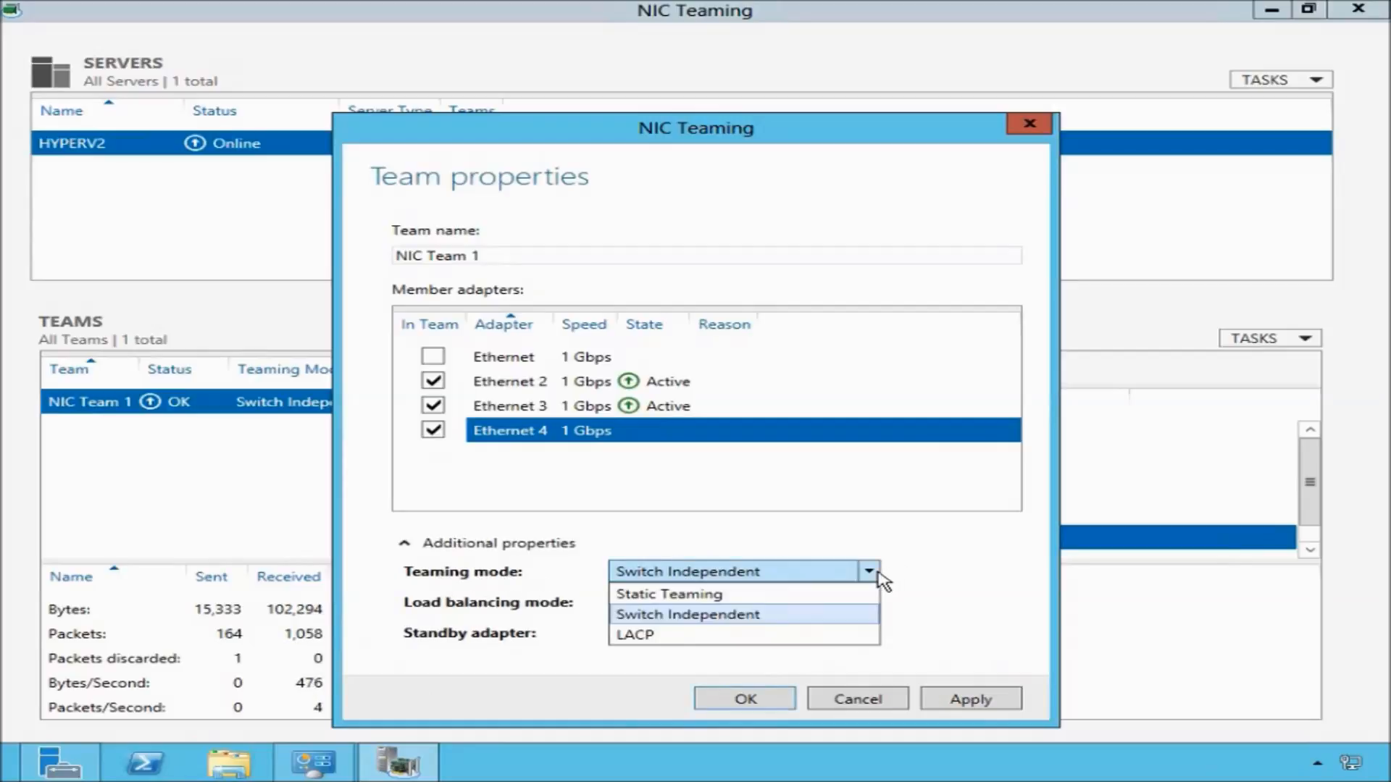
pyautogui.click(837, 601)
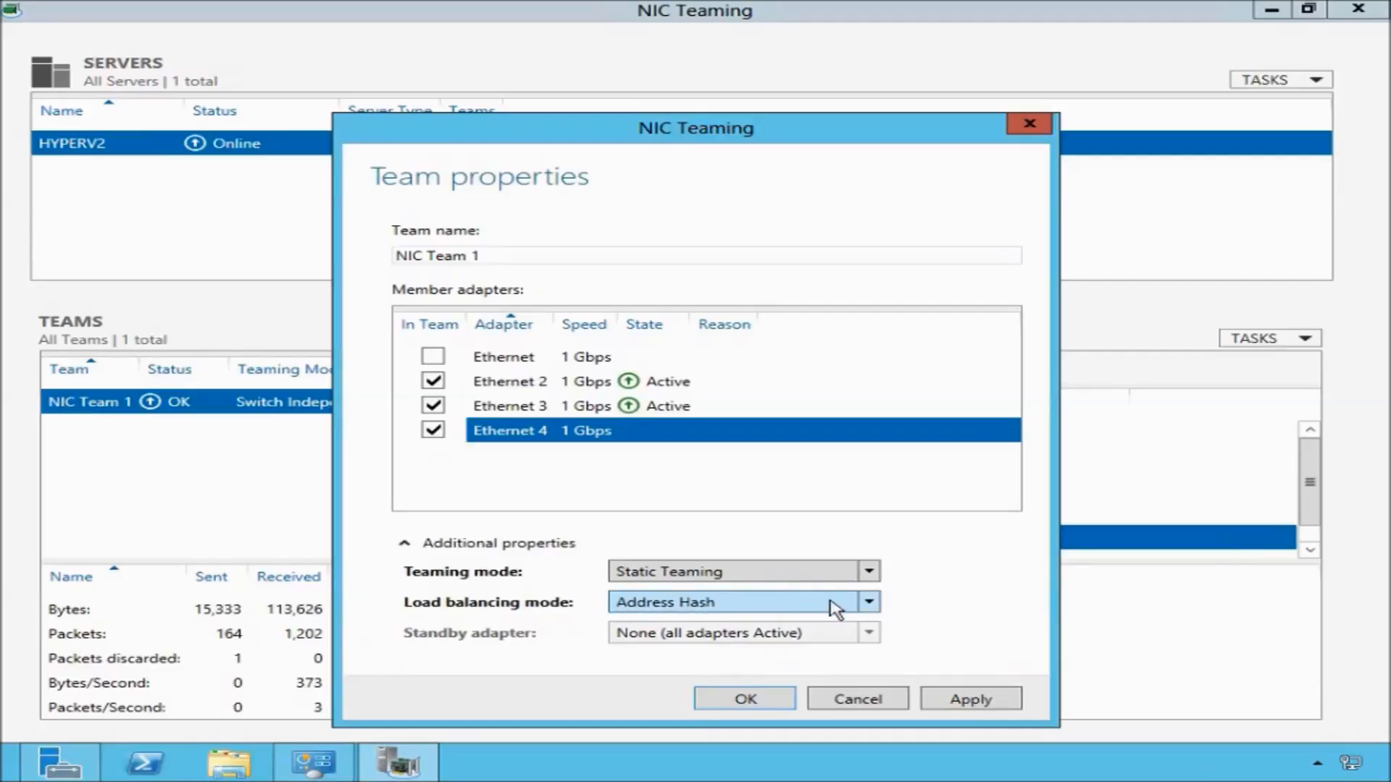
pyautogui.click(869, 603)
pyautogui.click(786, 647)
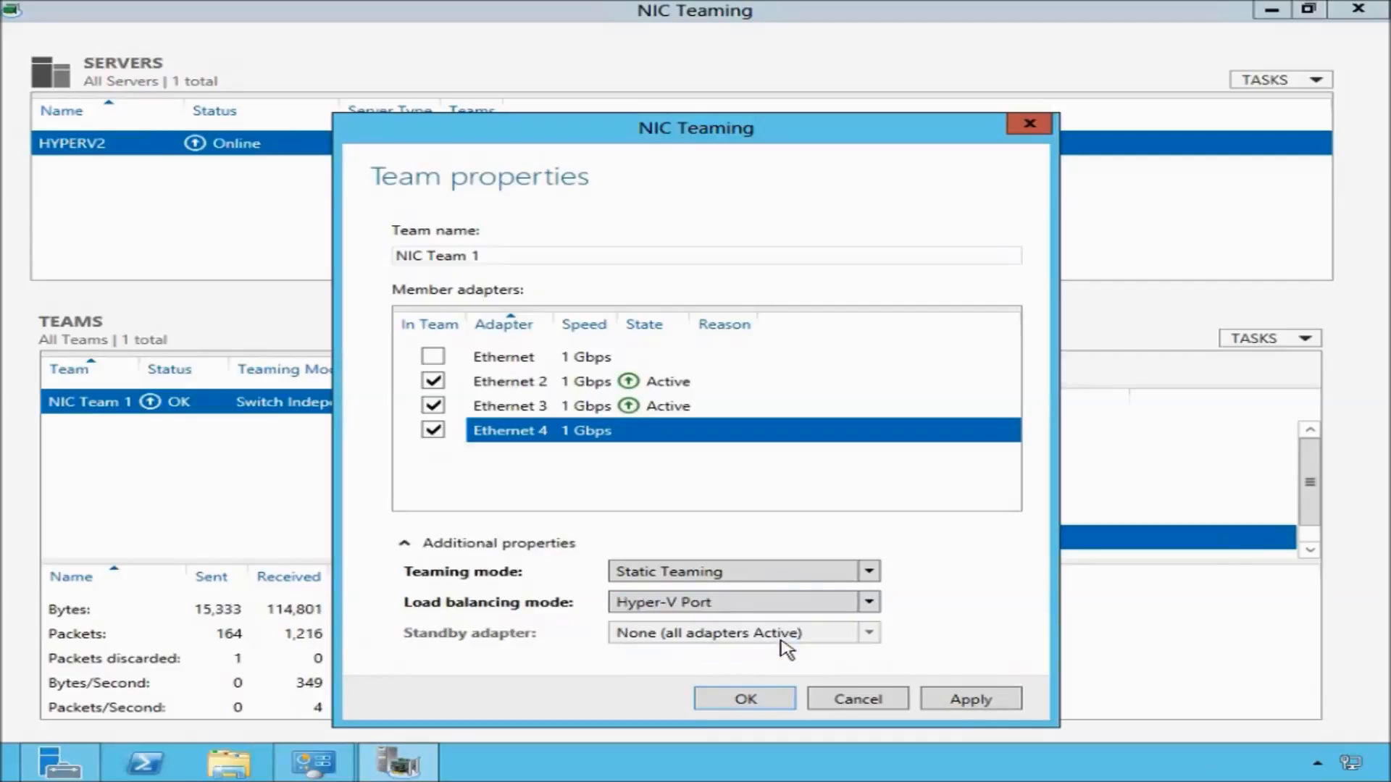
pyautogui.click(790, 701)
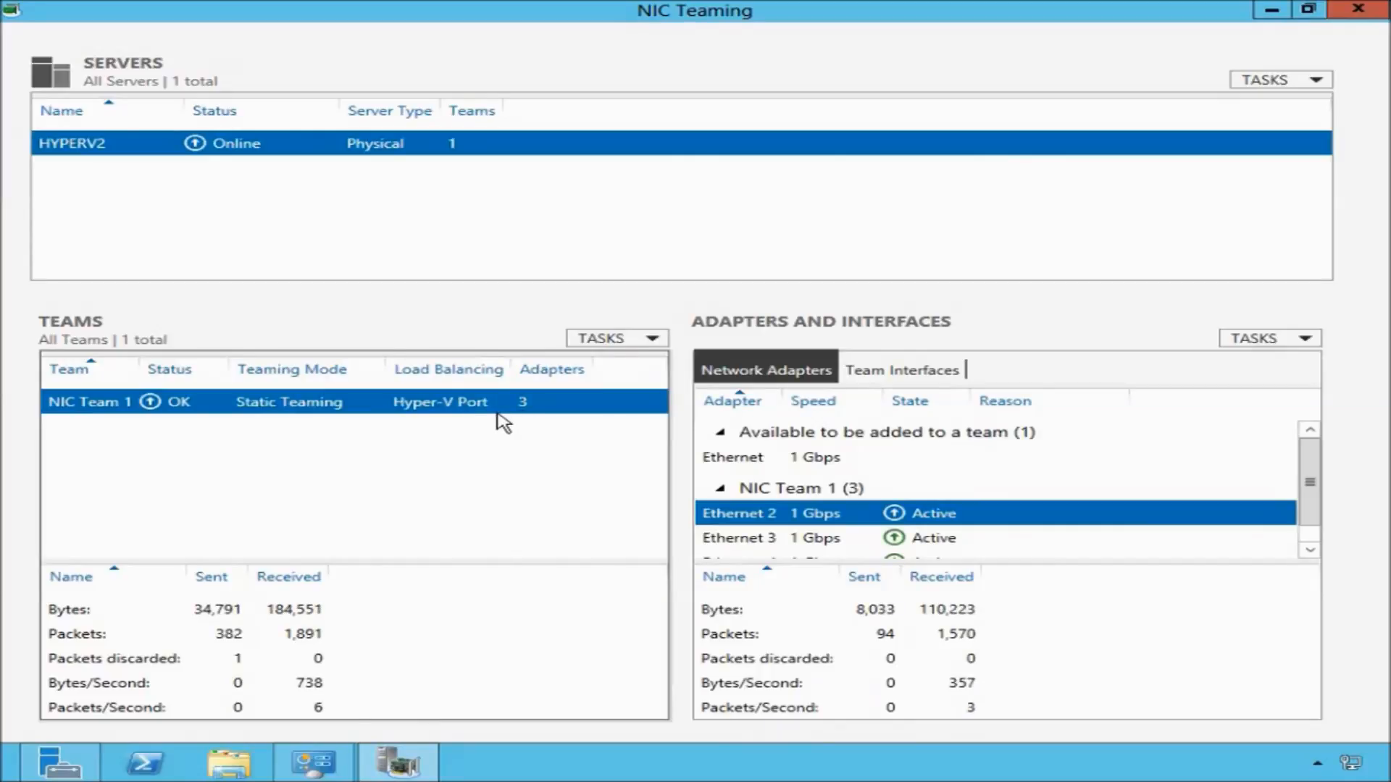
# Set NIC Team 1 back to Switch Independent teaming with Address Hash load balancing and no standby adapter.
pyautogui.rightClick(467, 408)
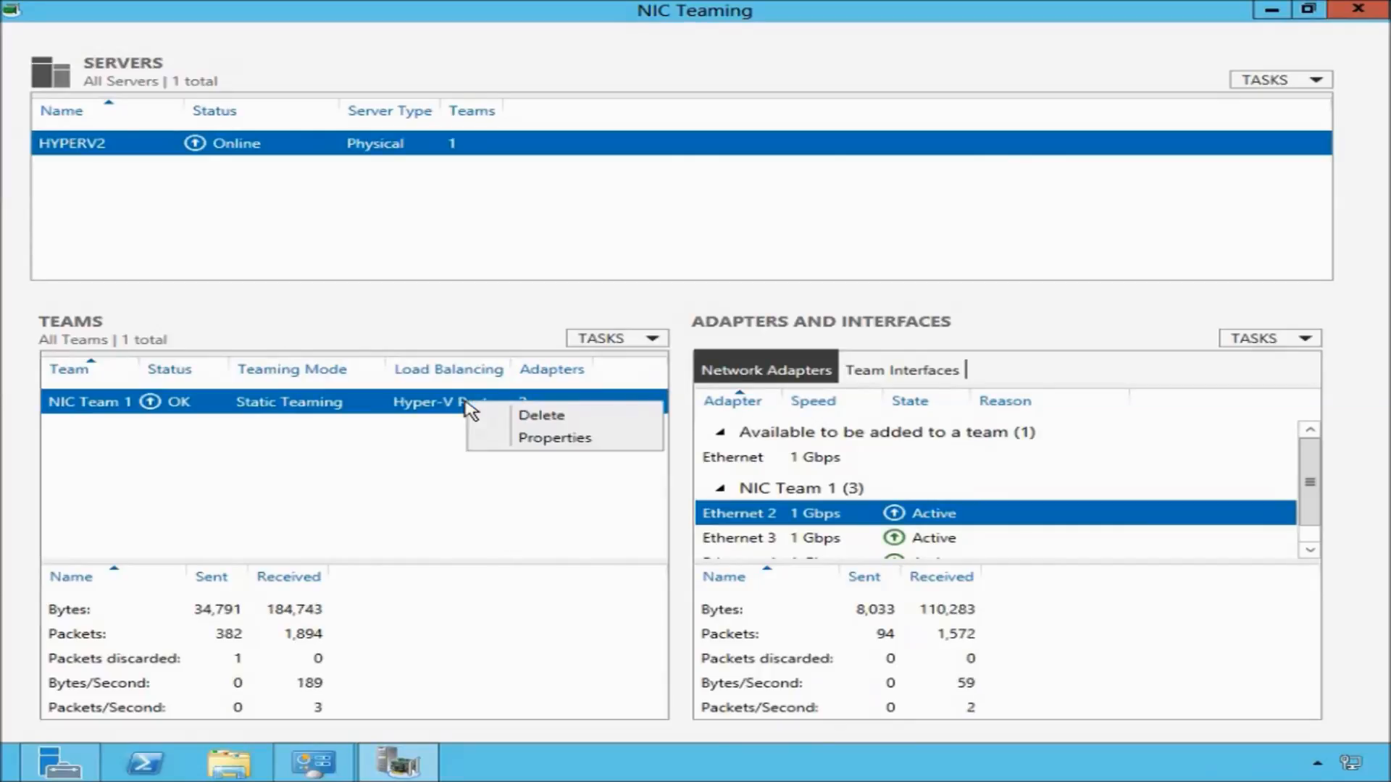
pyautogui.click(536, 439)
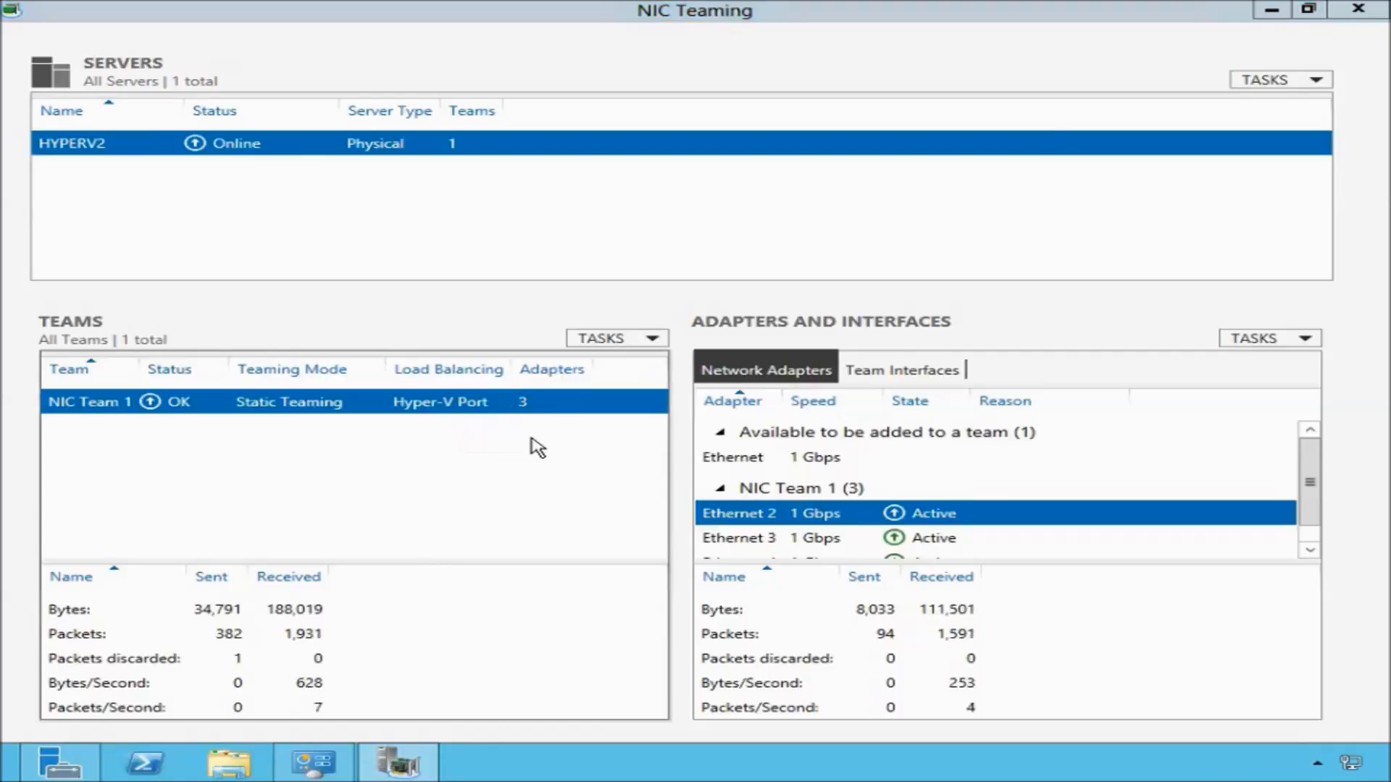
pyautogui.click(417, 545)
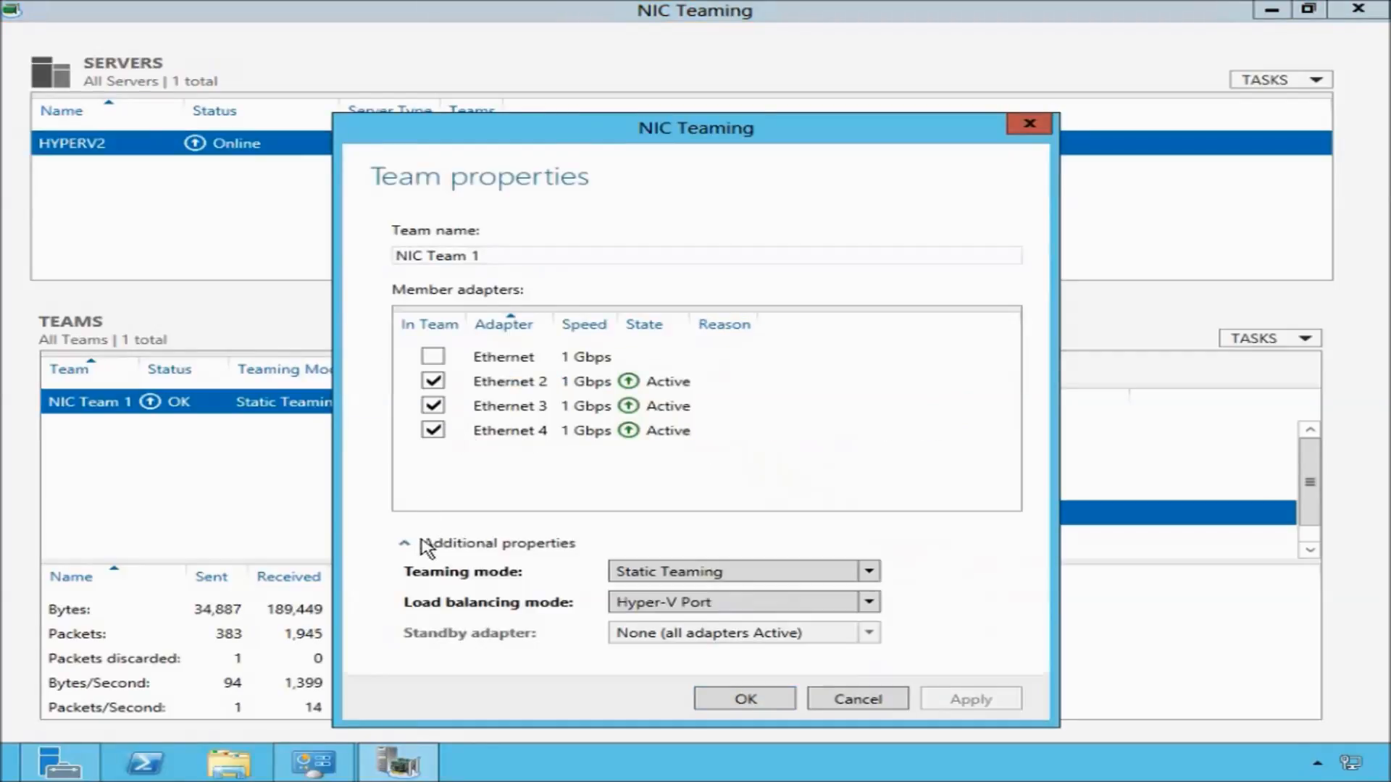
pyautogui.click(627, 572)
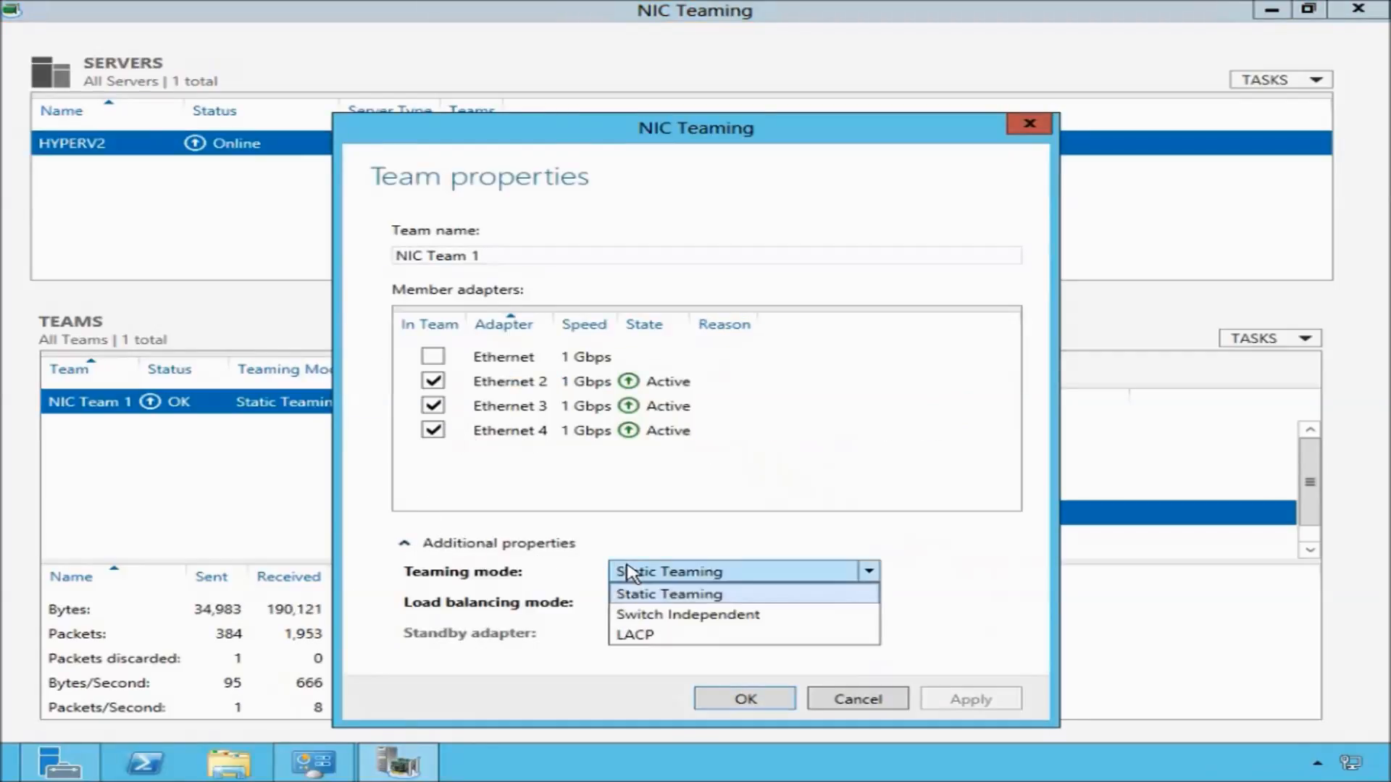
pyautogui.click(642, 615)
pyautogui.click(643, 604)
pyautogui.click(647, 622)
pyautogui.click(660, 634)
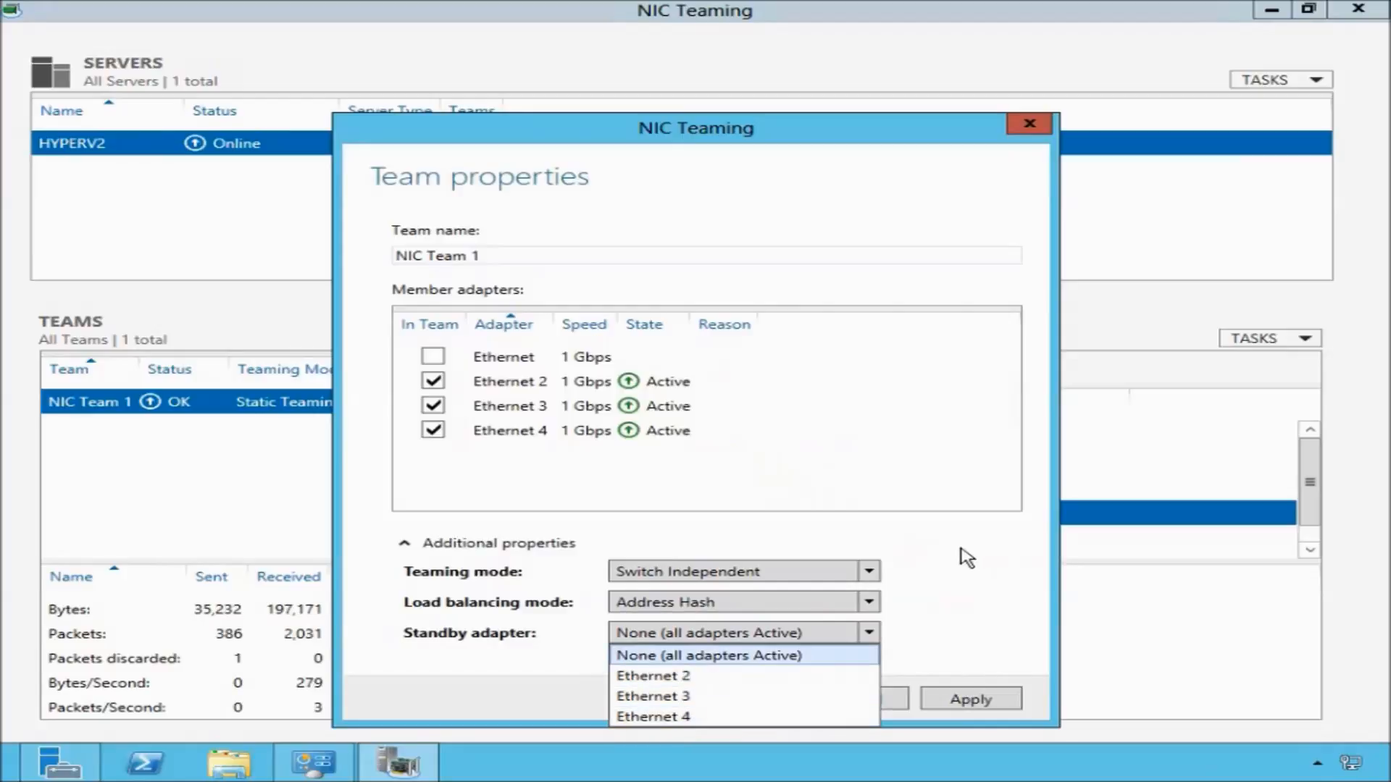
pyautogui.click(963, 554)
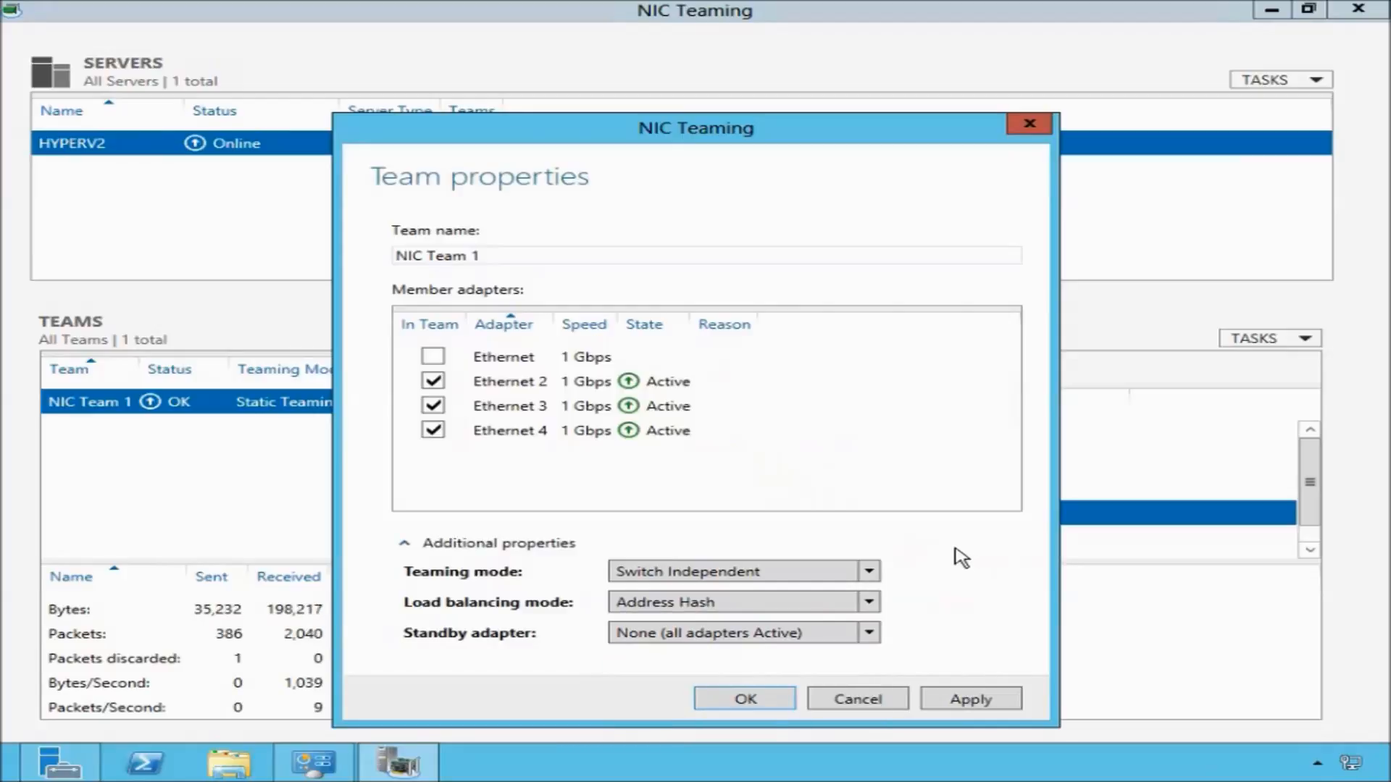
pyautogui.click(786, 704)
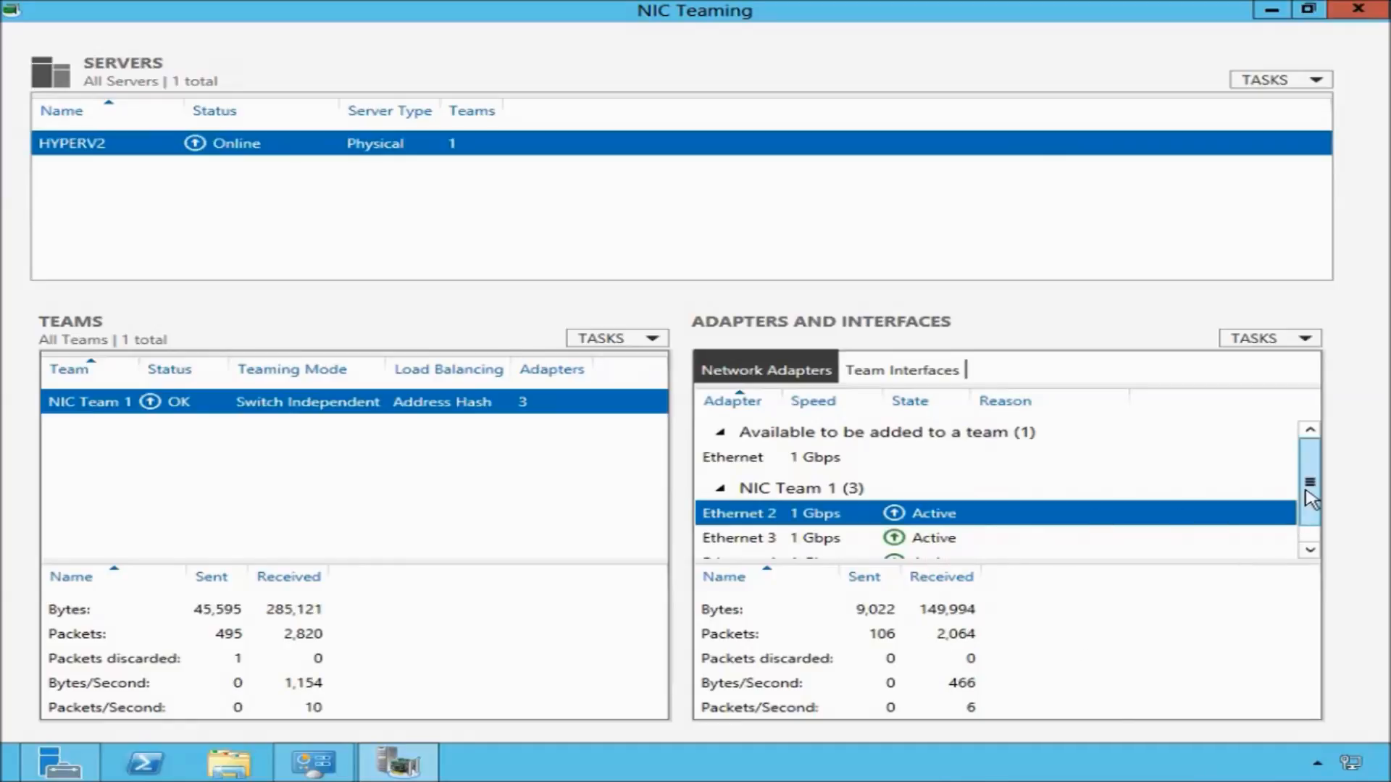
# Review the member adapters of NIC Team 1 in the adapters list.
pyautogui.scroll(-1, 1308, 484)
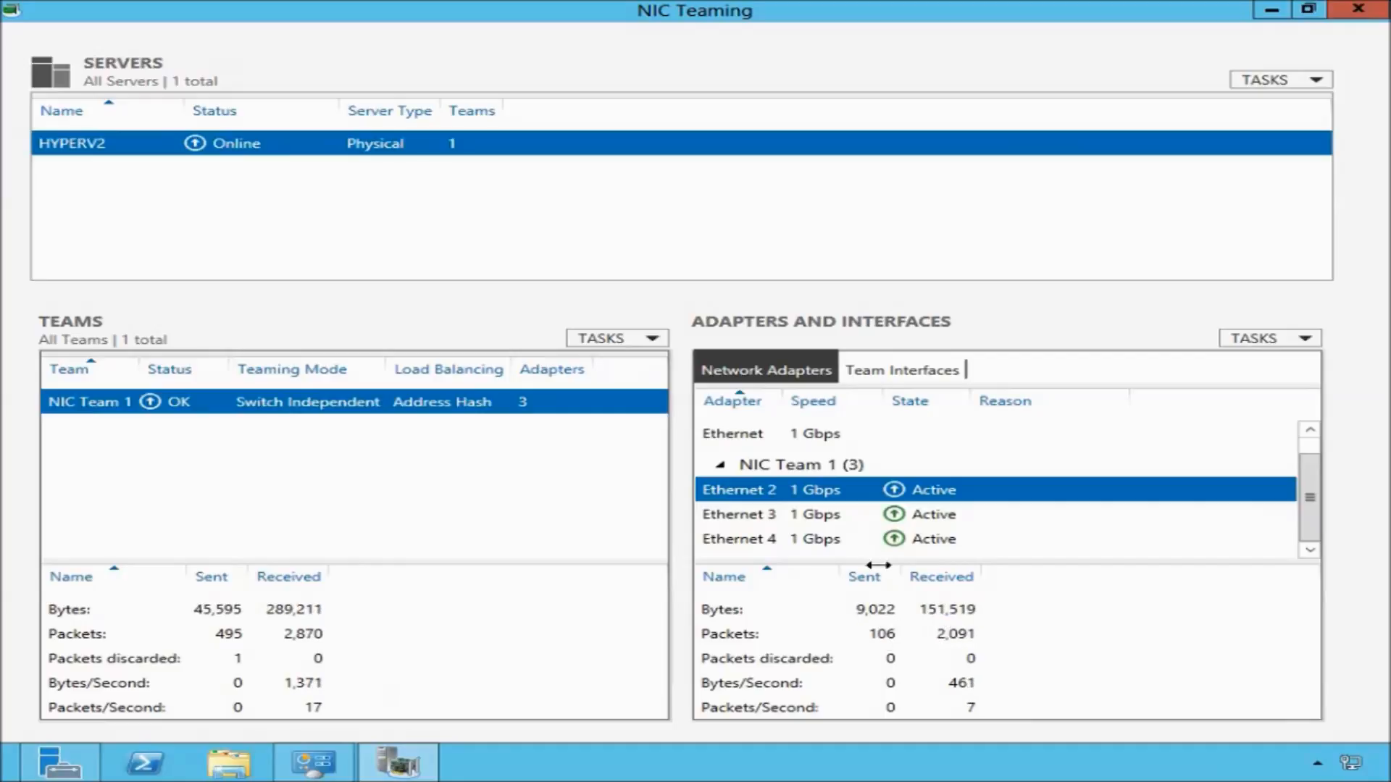
pyautogui.click(819, 518)
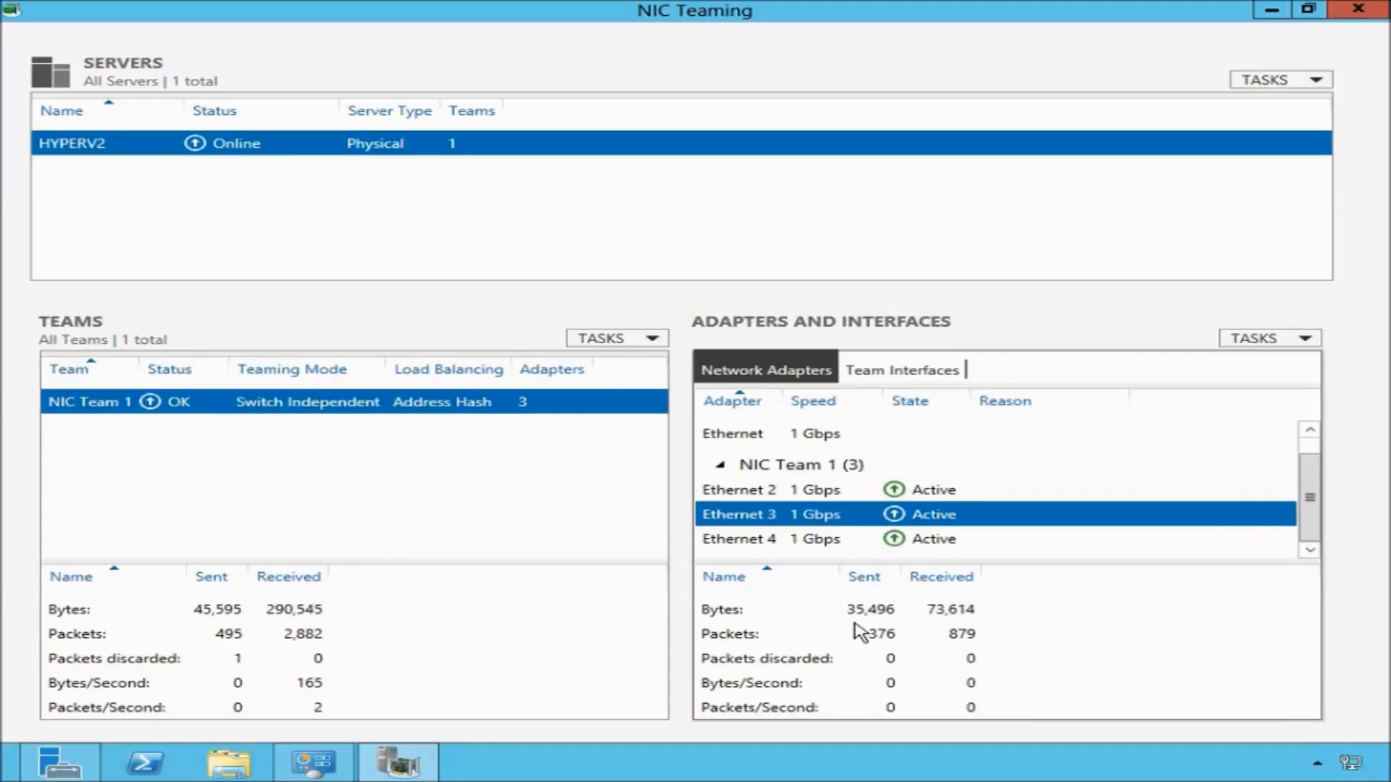
pyautogui.click(810, 540)
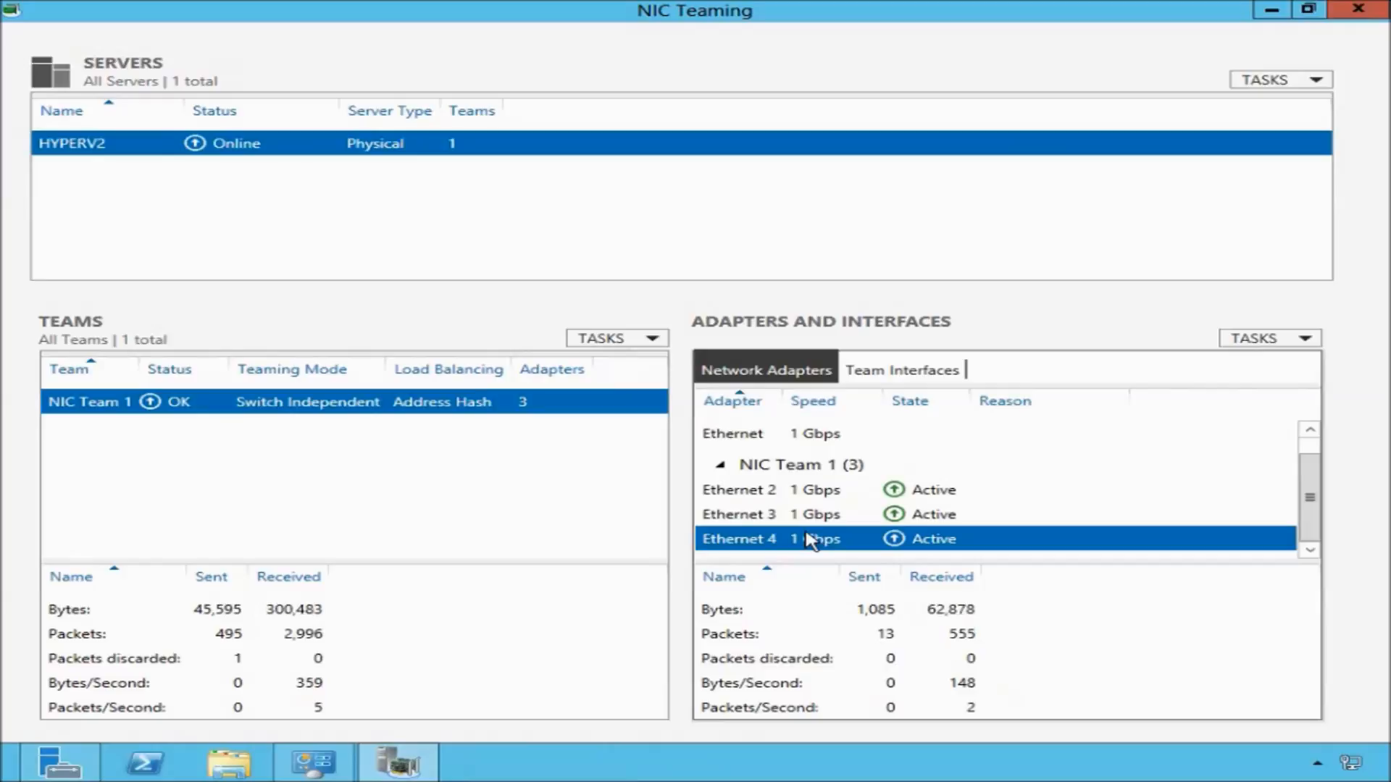
# Open Network Connections and inspect the properties of the Ethernet 2 and Ethernet 3 connections.
pyautogui.click(319, 773)
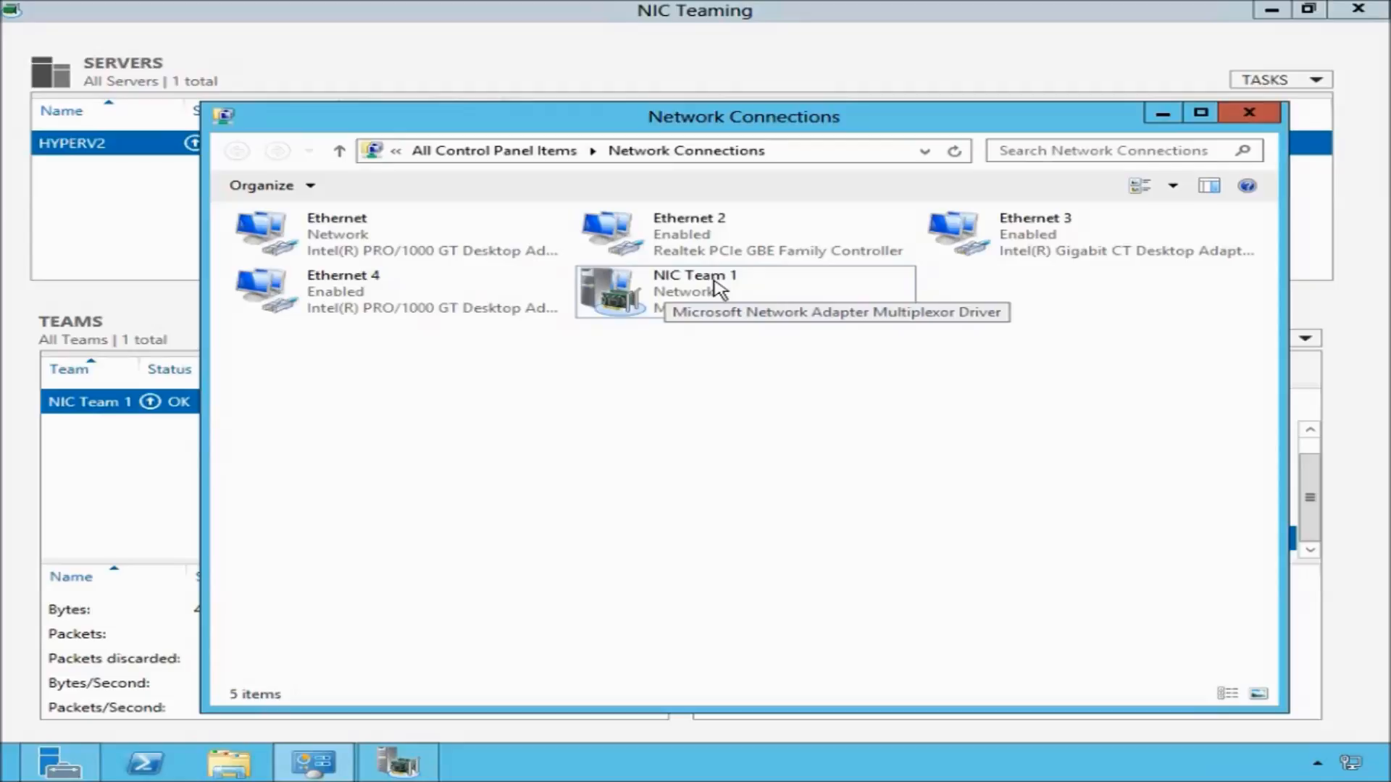
pyautogui.click(707, 236)
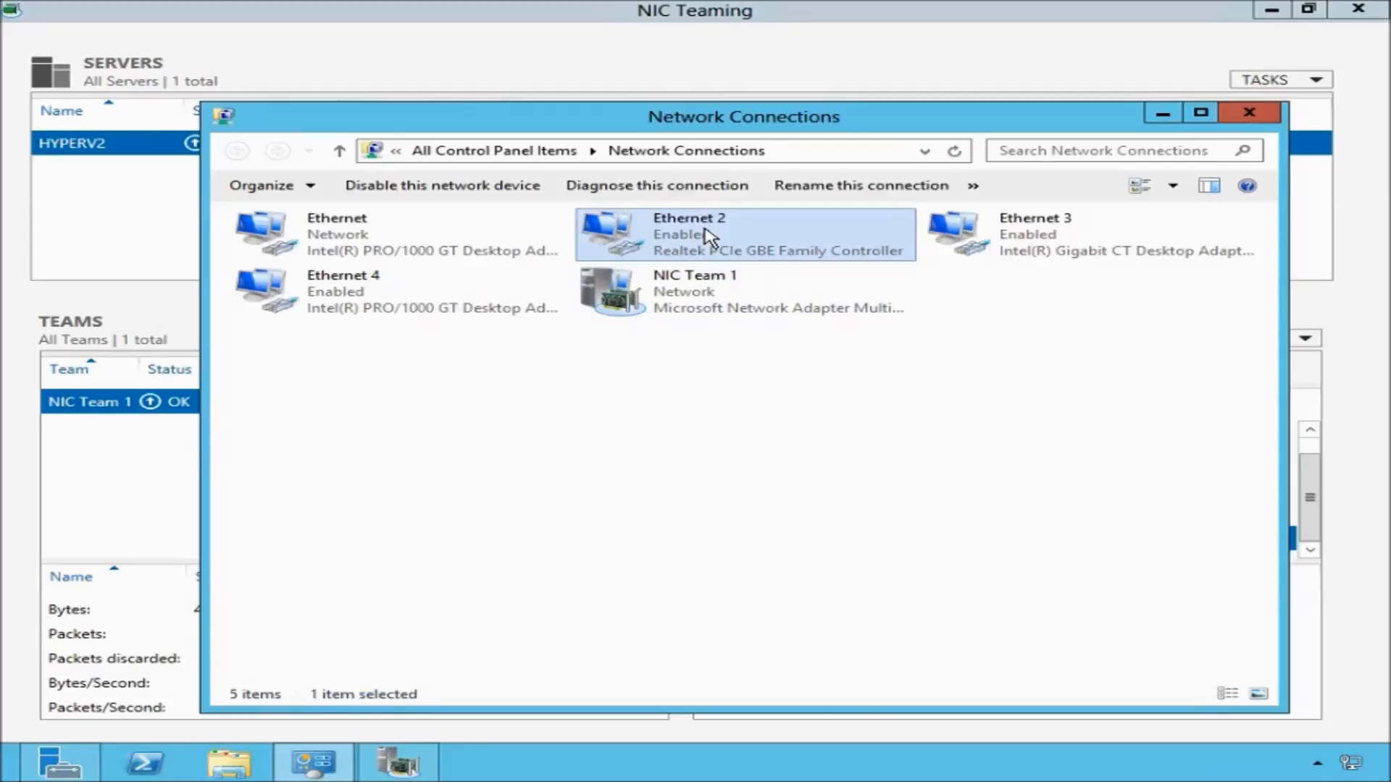
pyautogui.rightClick(706, 236)
pyautogui.click(797, 417)
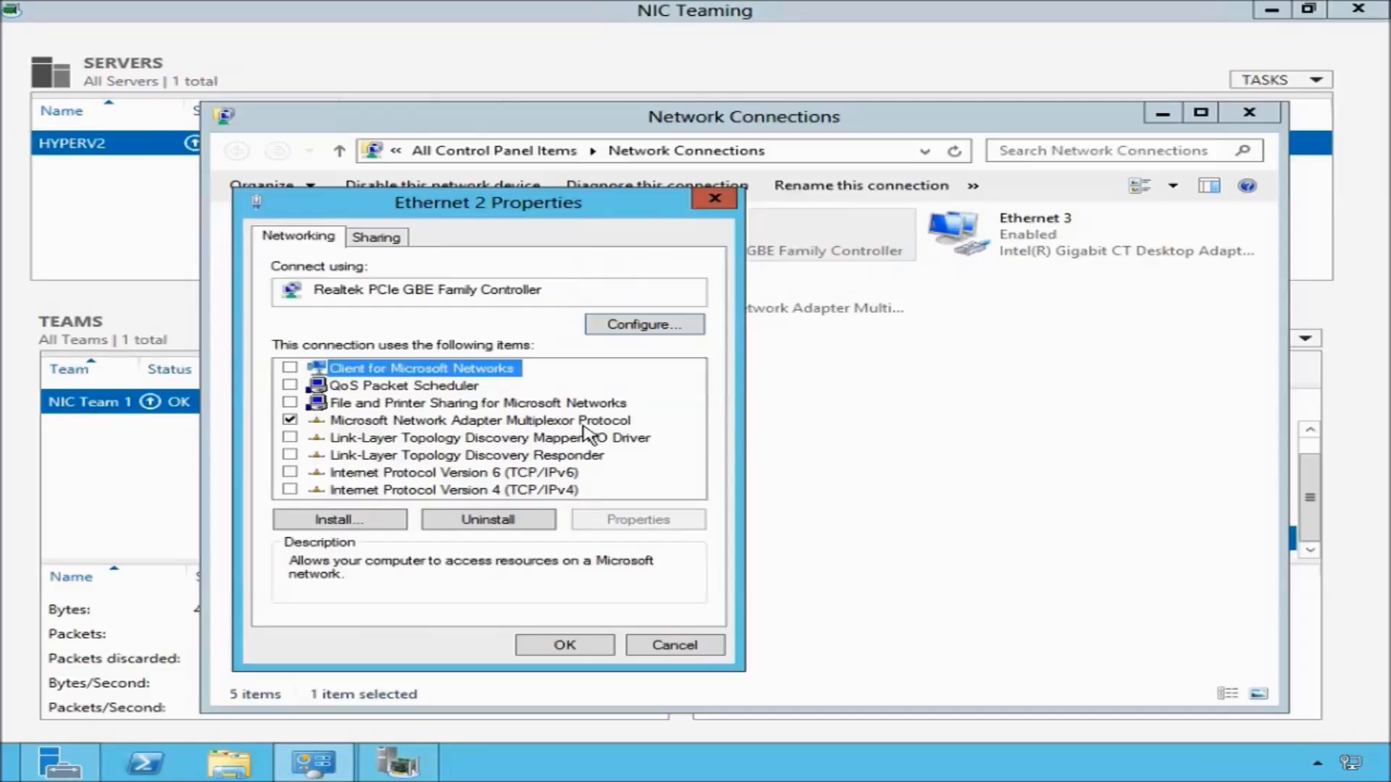
pyautogui.click(672, 646)
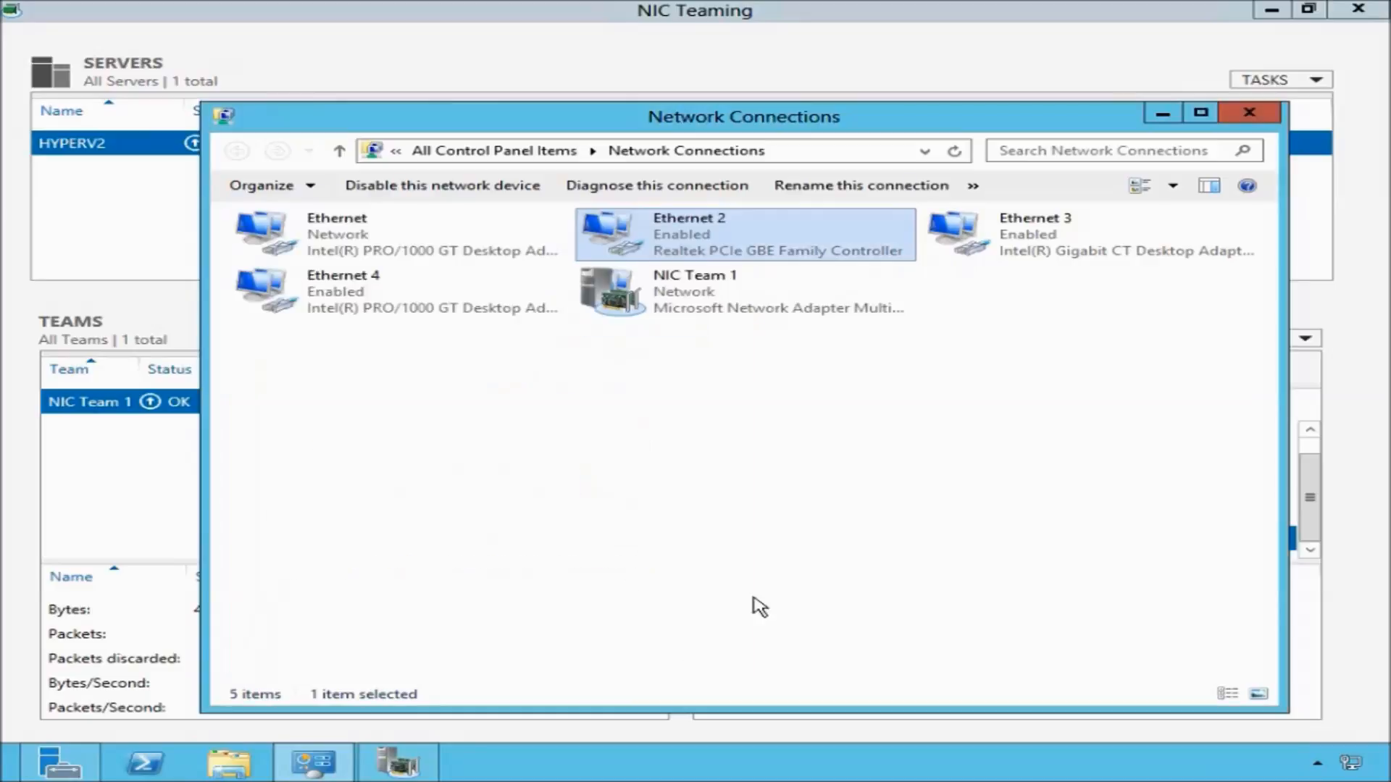
pyautogui.click(1037, 250)
pyautogui.rightClick(1037, 250)
pyautogui.click(1089, 428)
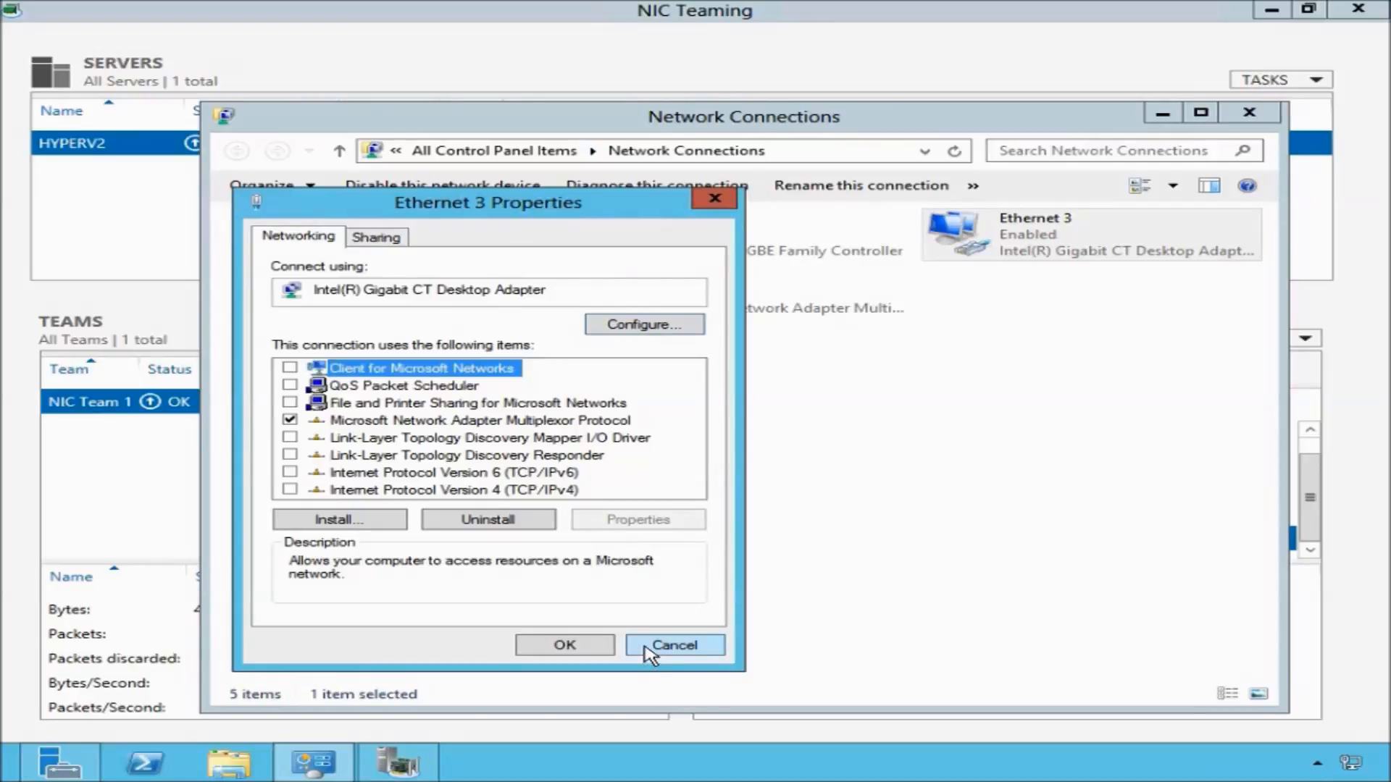
pyautogui.click(647, 646)
# Open the Internet Protocol Version 4 (TCP/IPv4) properties of the NIC Team 1 connection.
pyautogui.click(706, 289)
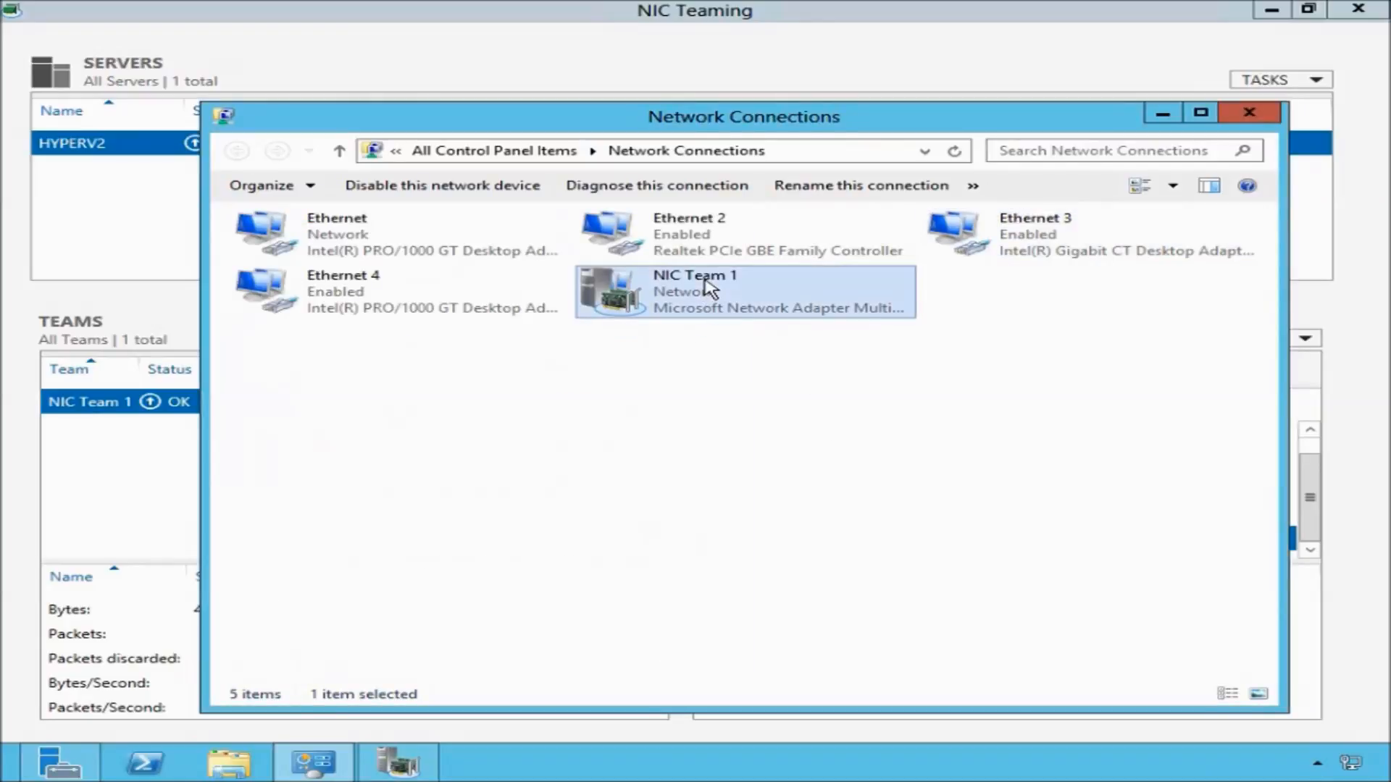
pyautogui.rightClick(714, 288)
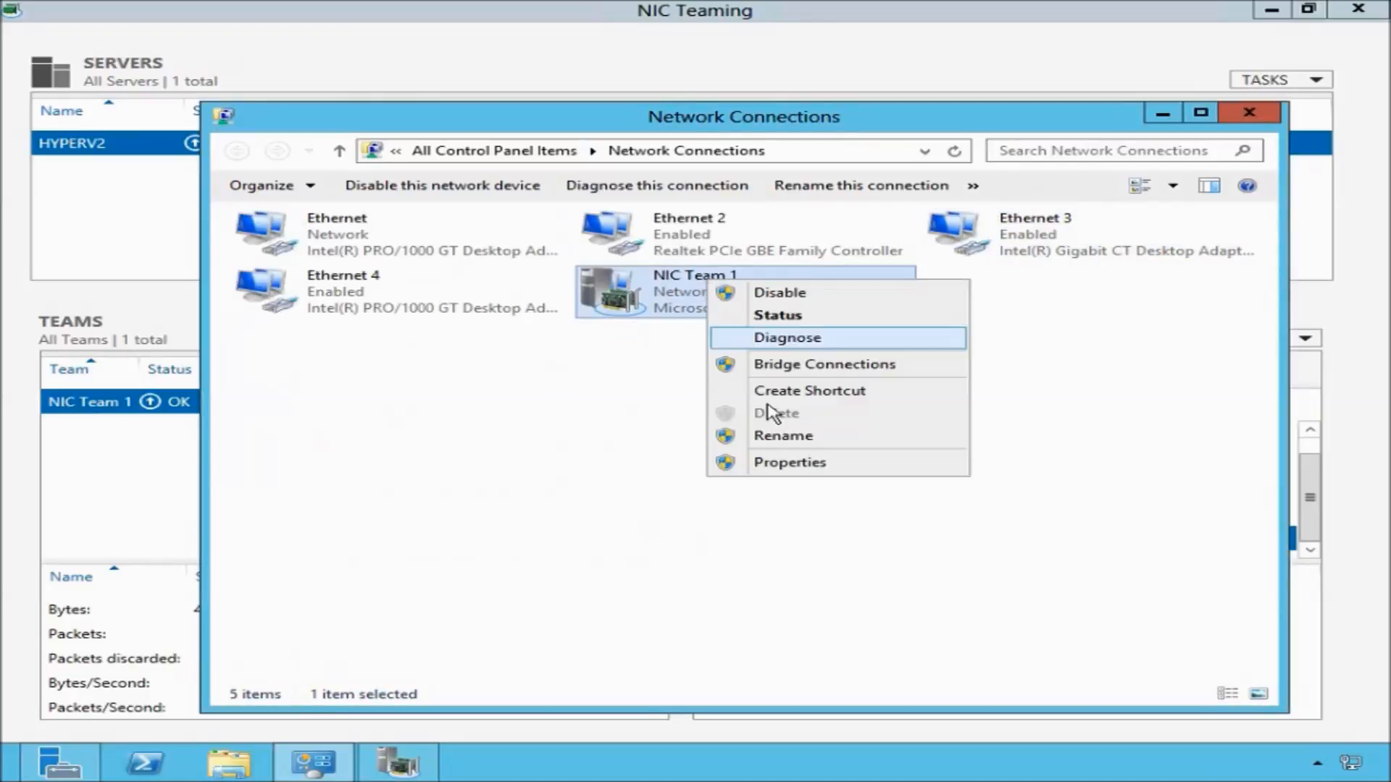
pyautogui.click(791, 463)
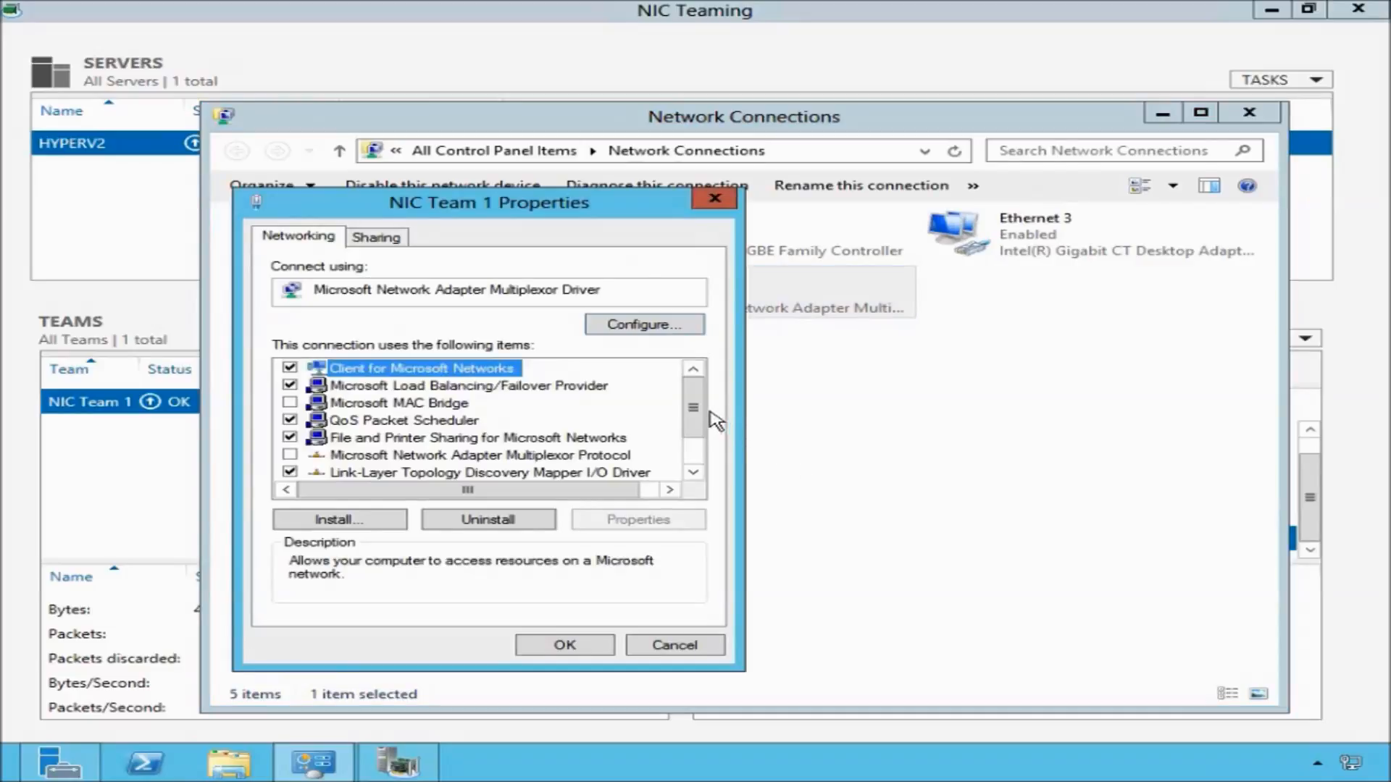
pyautogui.moveTo(696, 408); pyautogui.dragTo(691, 435)
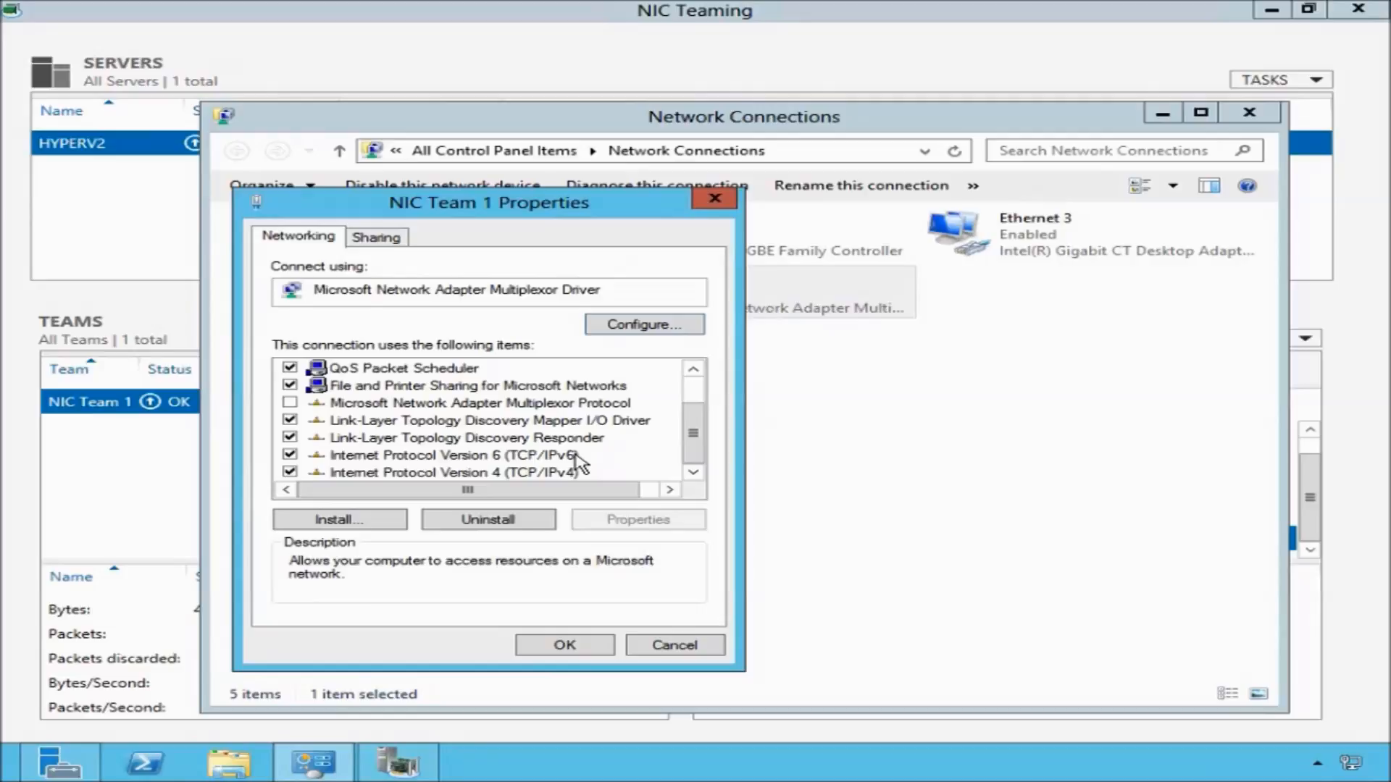
pyautogui.click(580, 457)
pyautogui.click(578, 475)
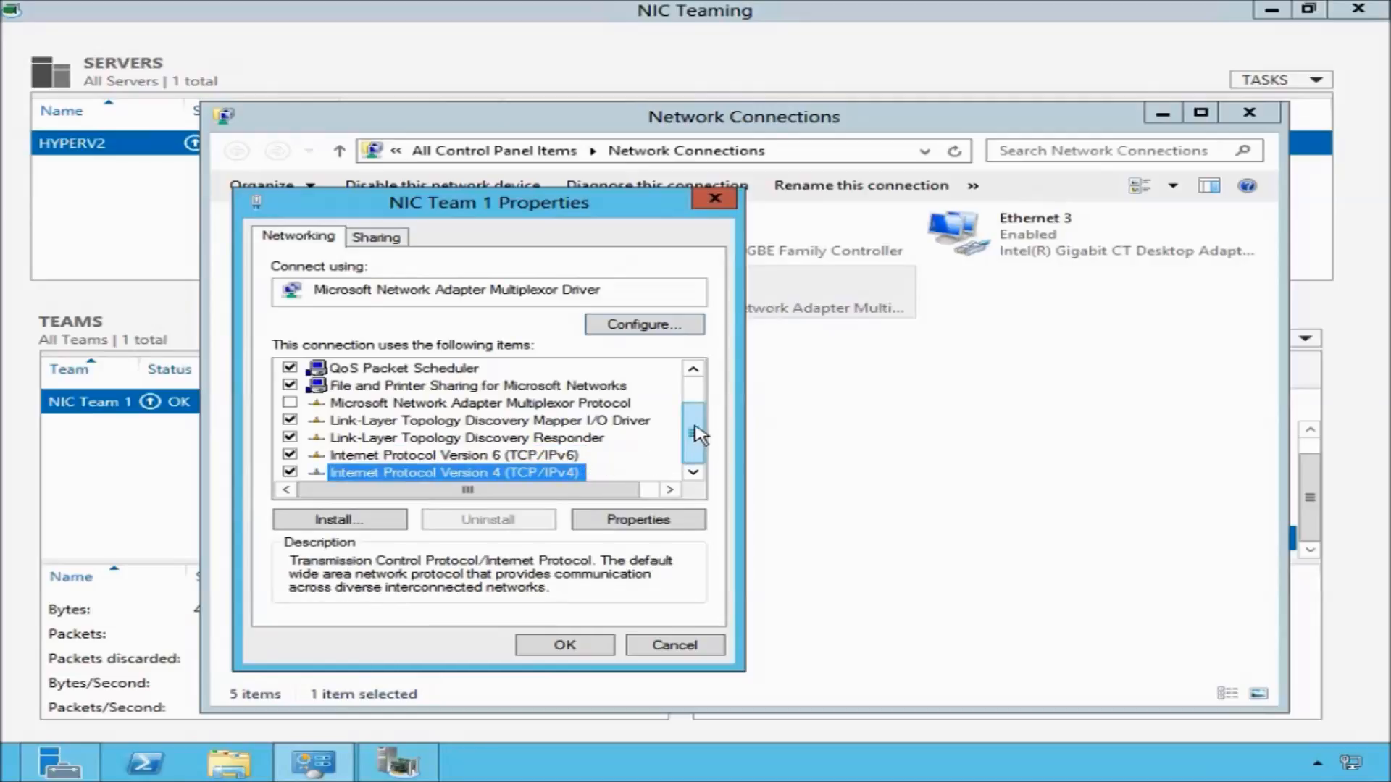
pyautogui.moveTo(694, 434); pyautogui.dragTo(693, 410)
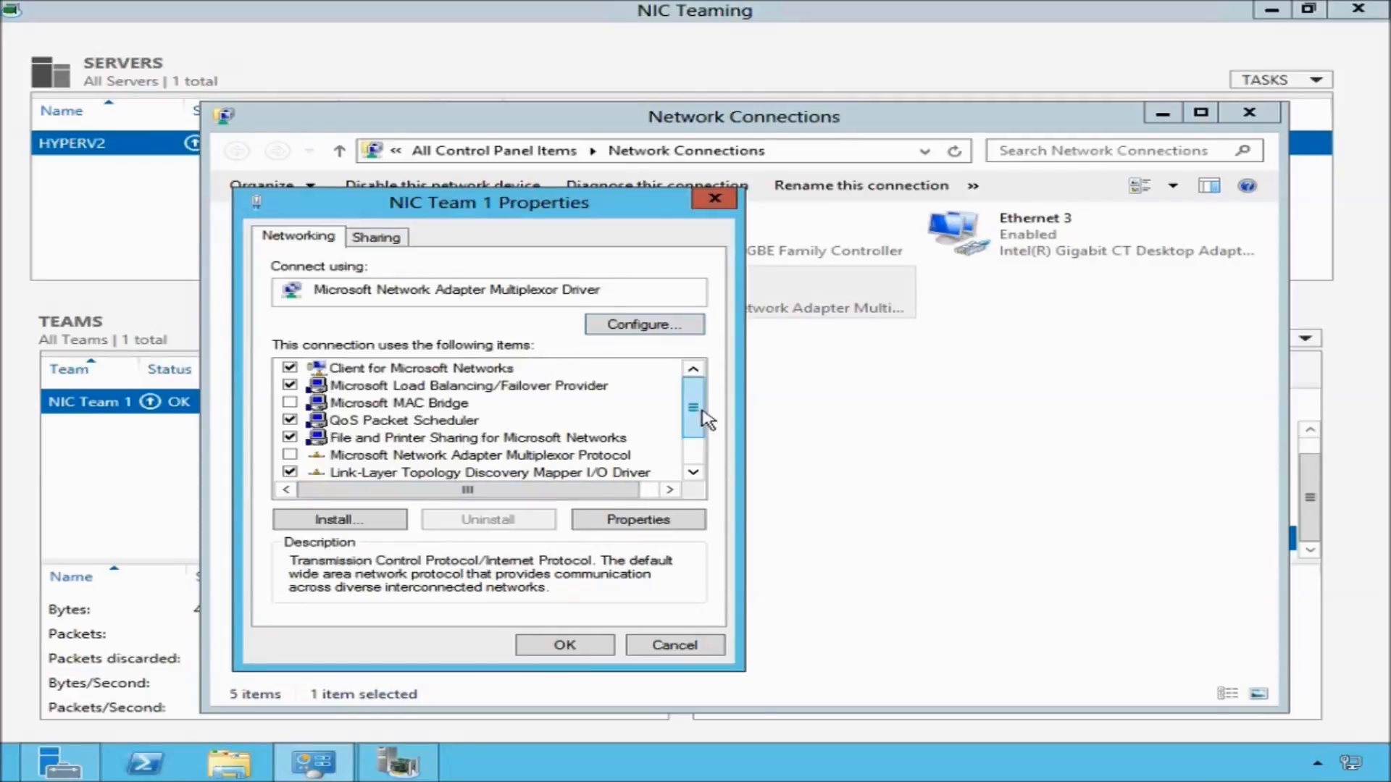
pyautogui.moveTo(693, 411); pyautogui.dragTo(694, 472)
pyautogui.click(632, 518)
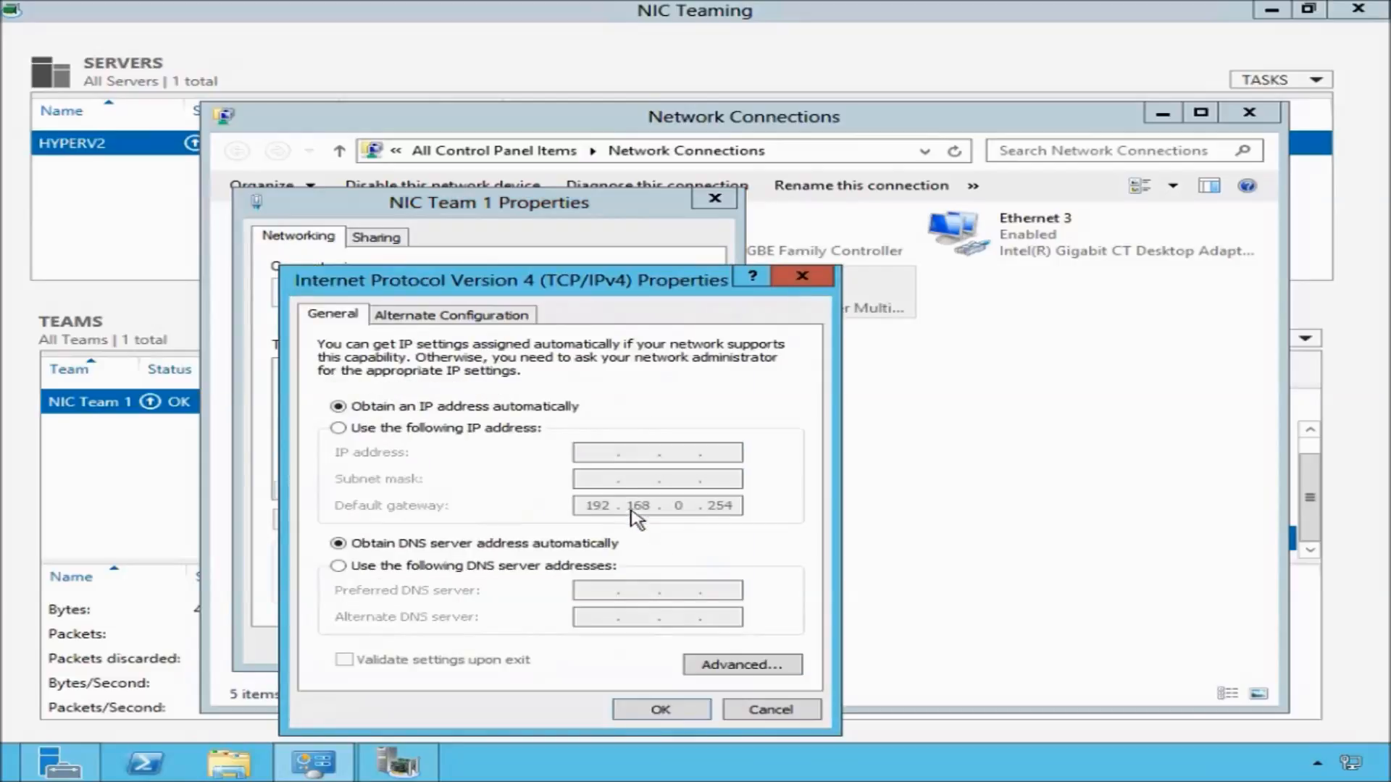
pyautogui.moveTo(548, 293); pyautogui.dragTo(556, 205)
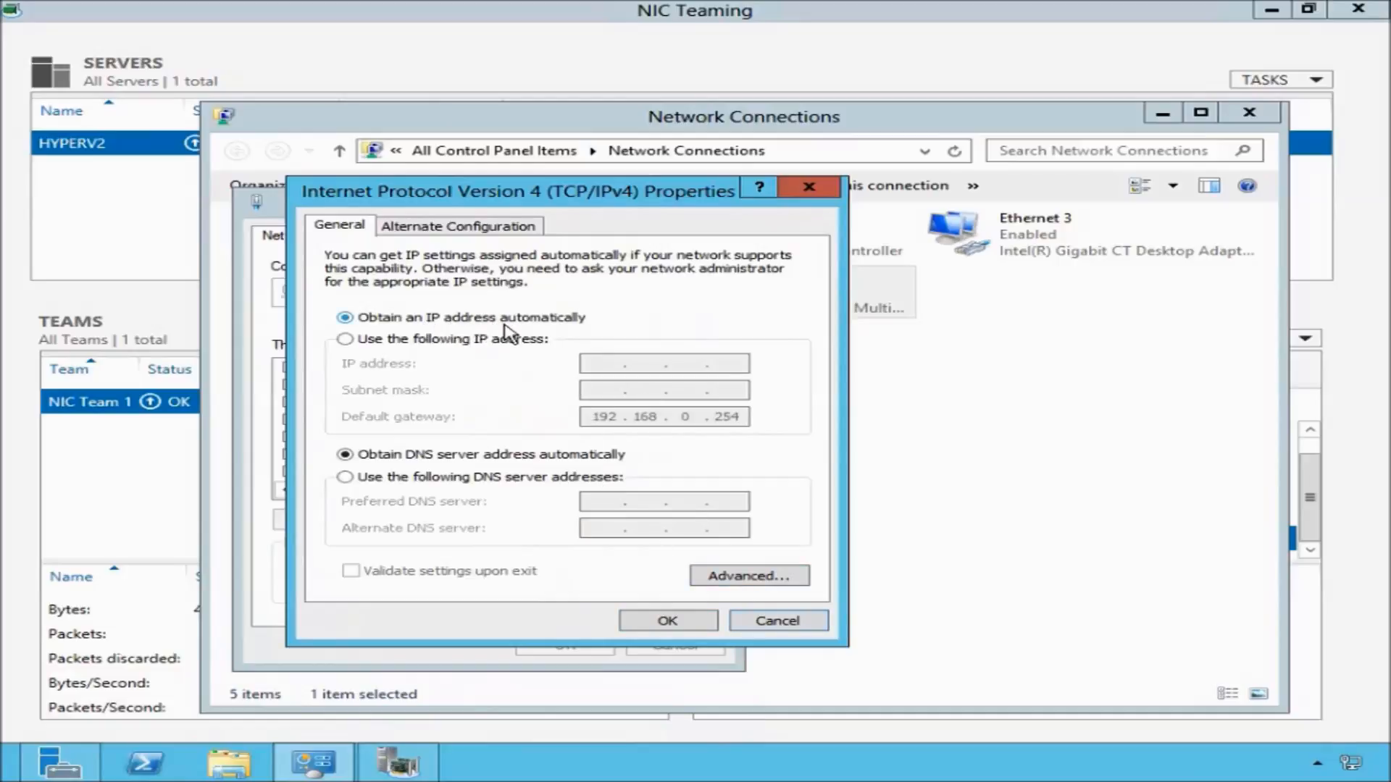
# Assign NIC Team 1 the static IPv4 address 192.168.0.100 with subnet mask 255.255.255.0.
pyautogui.click(79, 772)
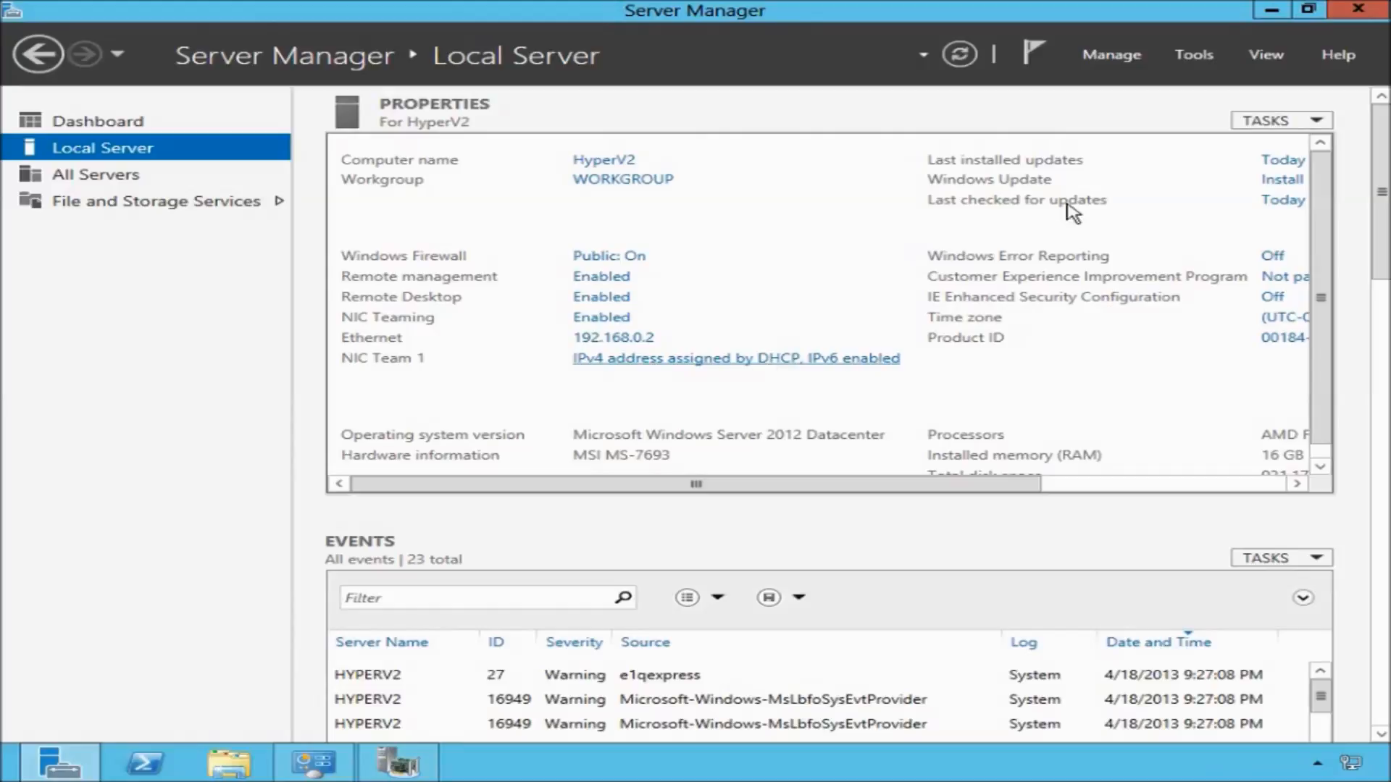
pyautogui.click(1271, 10)
pyautogui.click(499, 339)
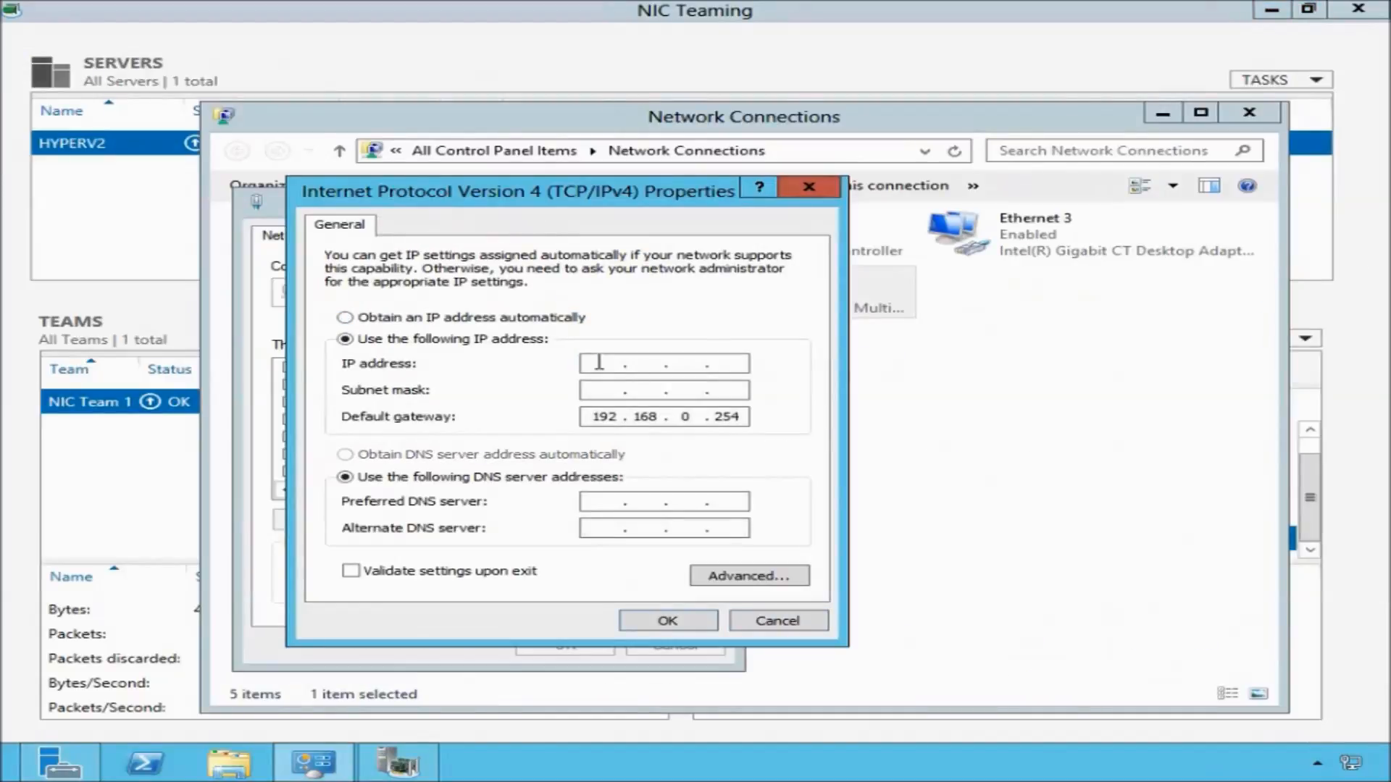
pyautogui.write('192 . 168 . 0 . 100')
pyautogui.press('Tab')
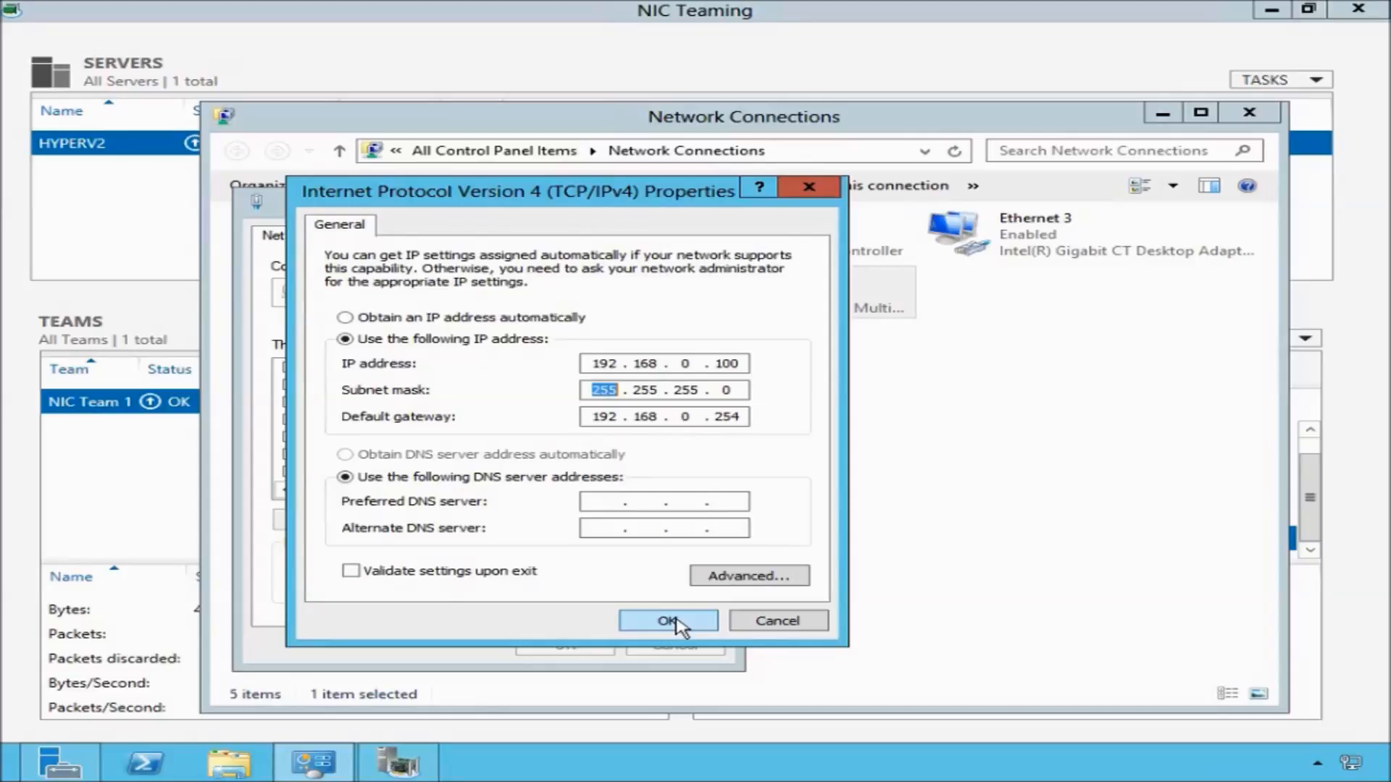
pyautogui.click(675, 623)
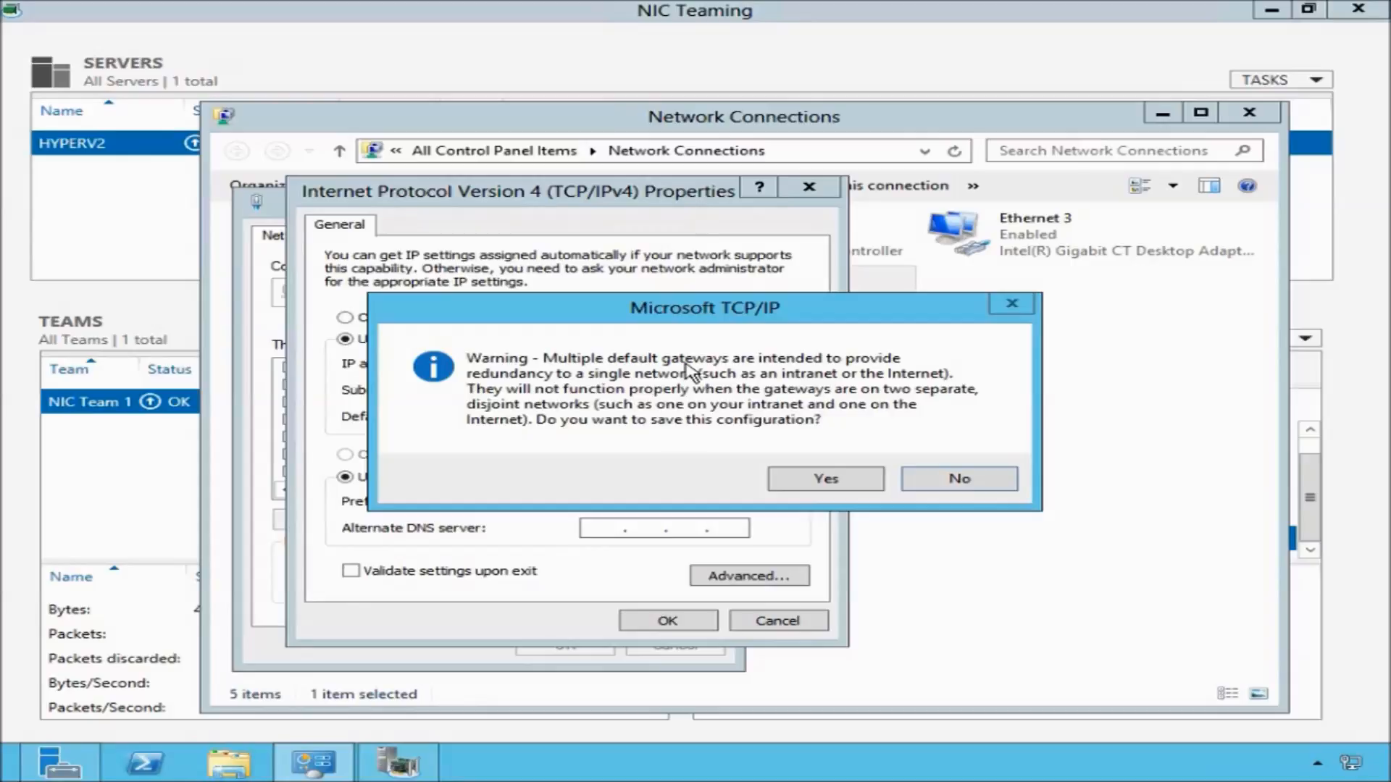
# Accept saving the configuration despite multiple default gateways, then close the NIC Team 1 properties and Network Connections.
pyautogui.click(58, 770)
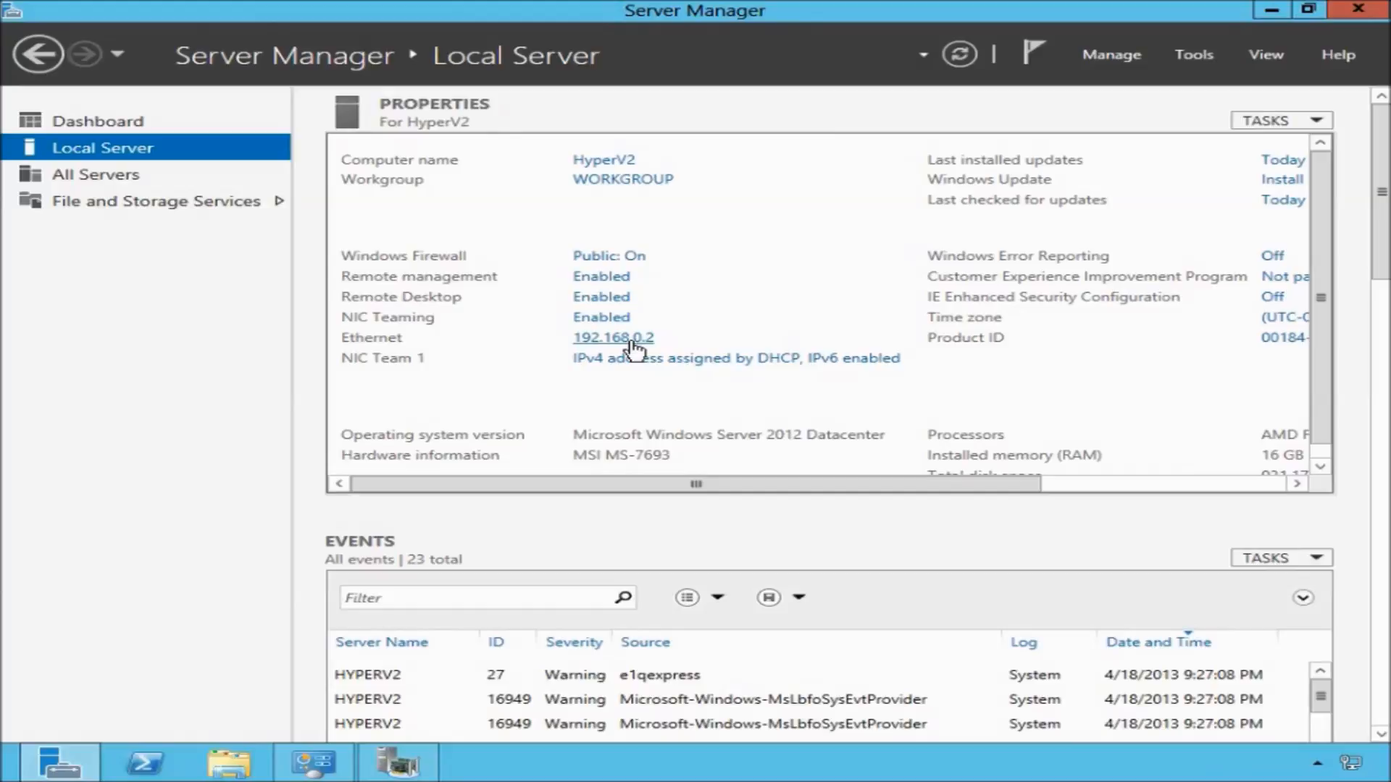
pyautogui.click(1271, 11)
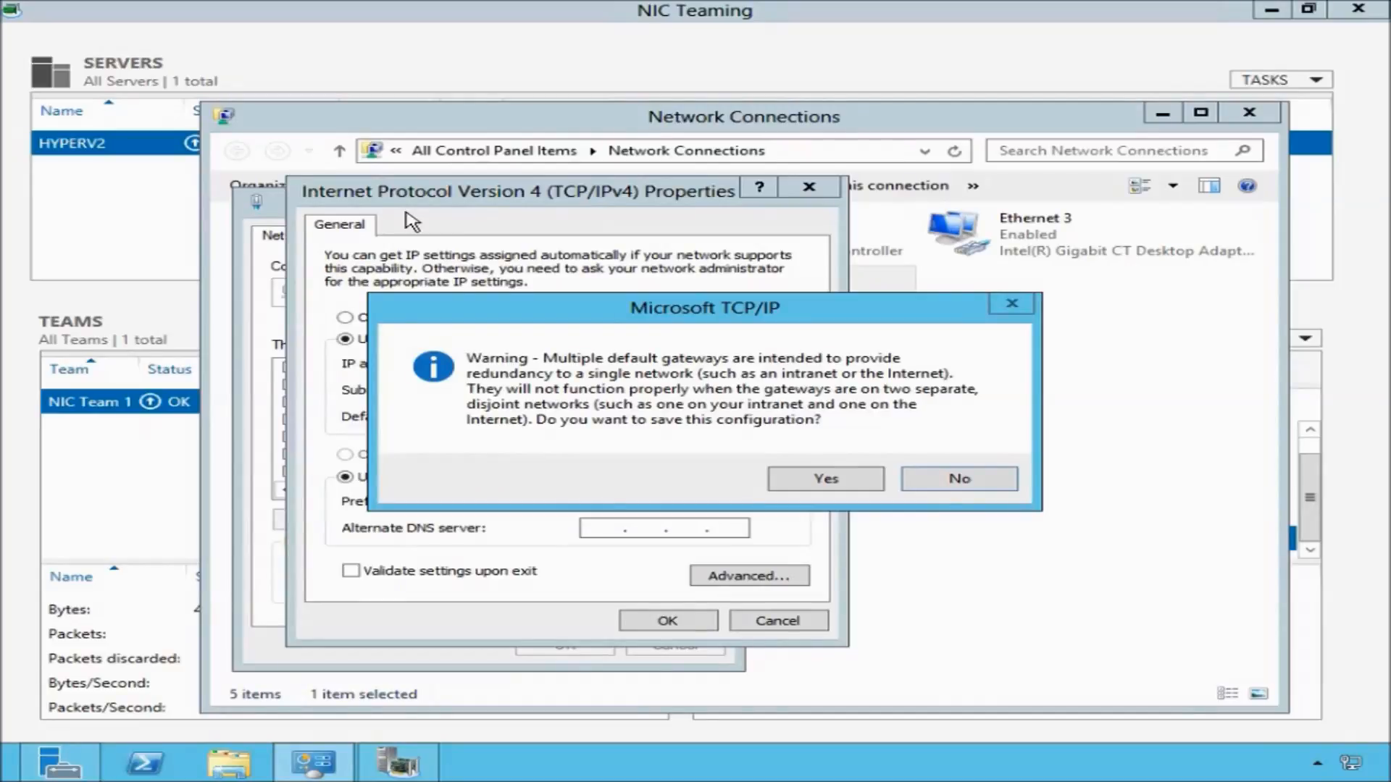
pyautogui.moveTo(764, 313); pyautogui.dragTo(694, 464)
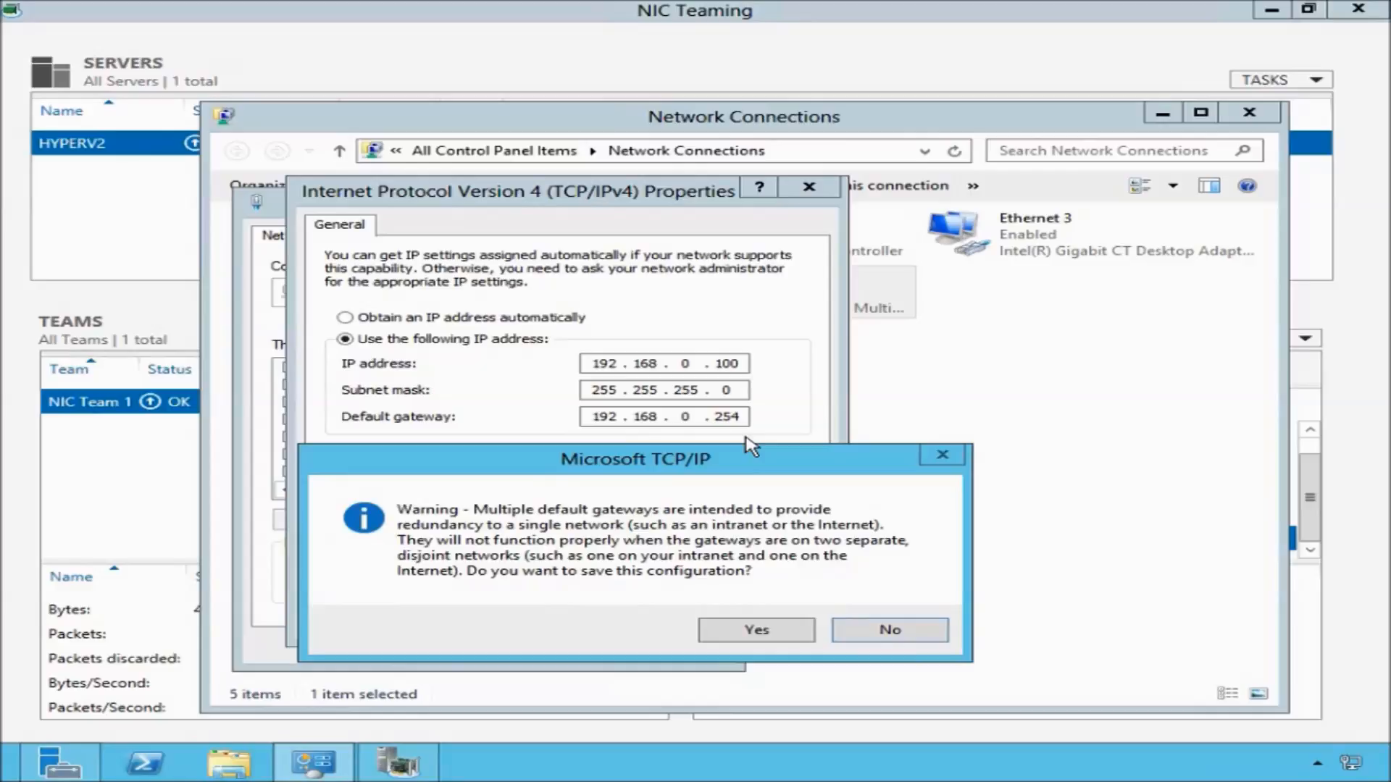
pyautogui.click(754, 635)
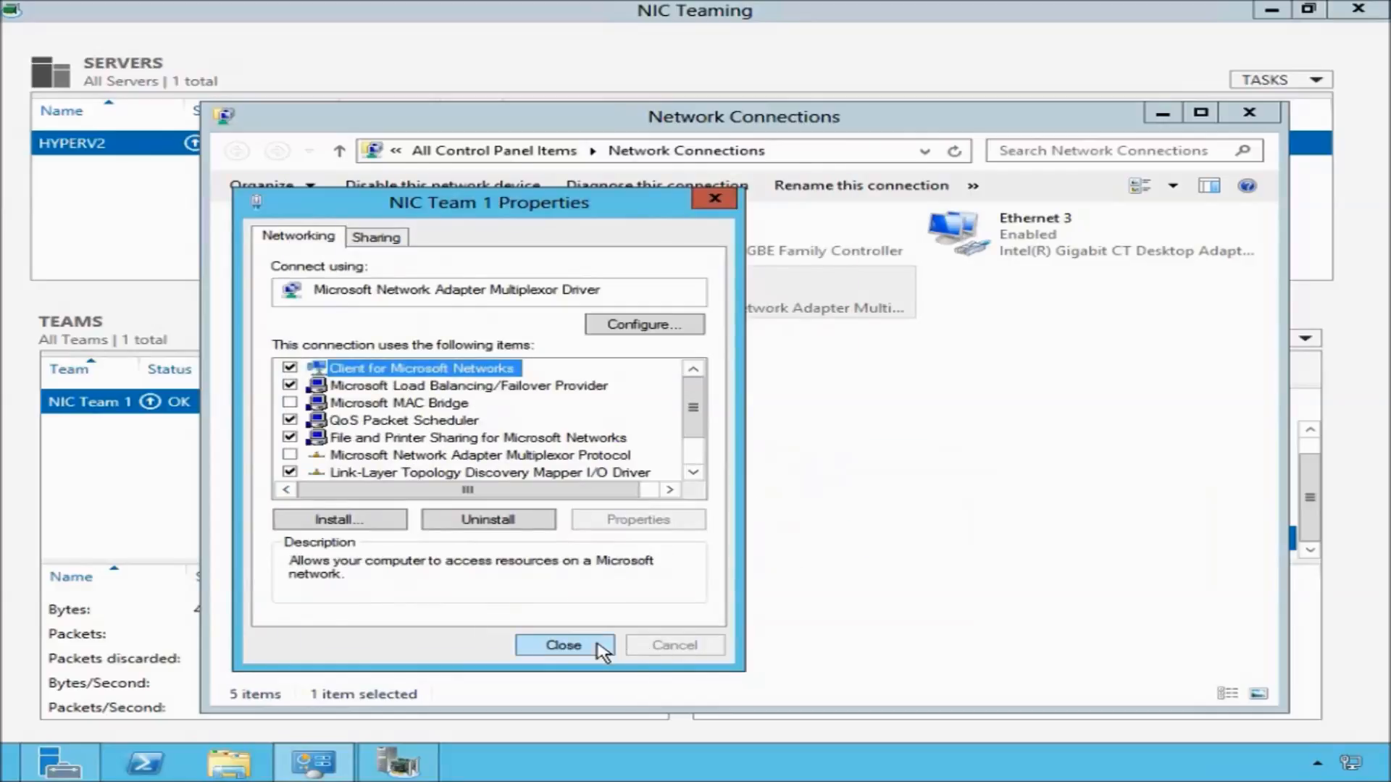
pyautogui.click(565, 645)
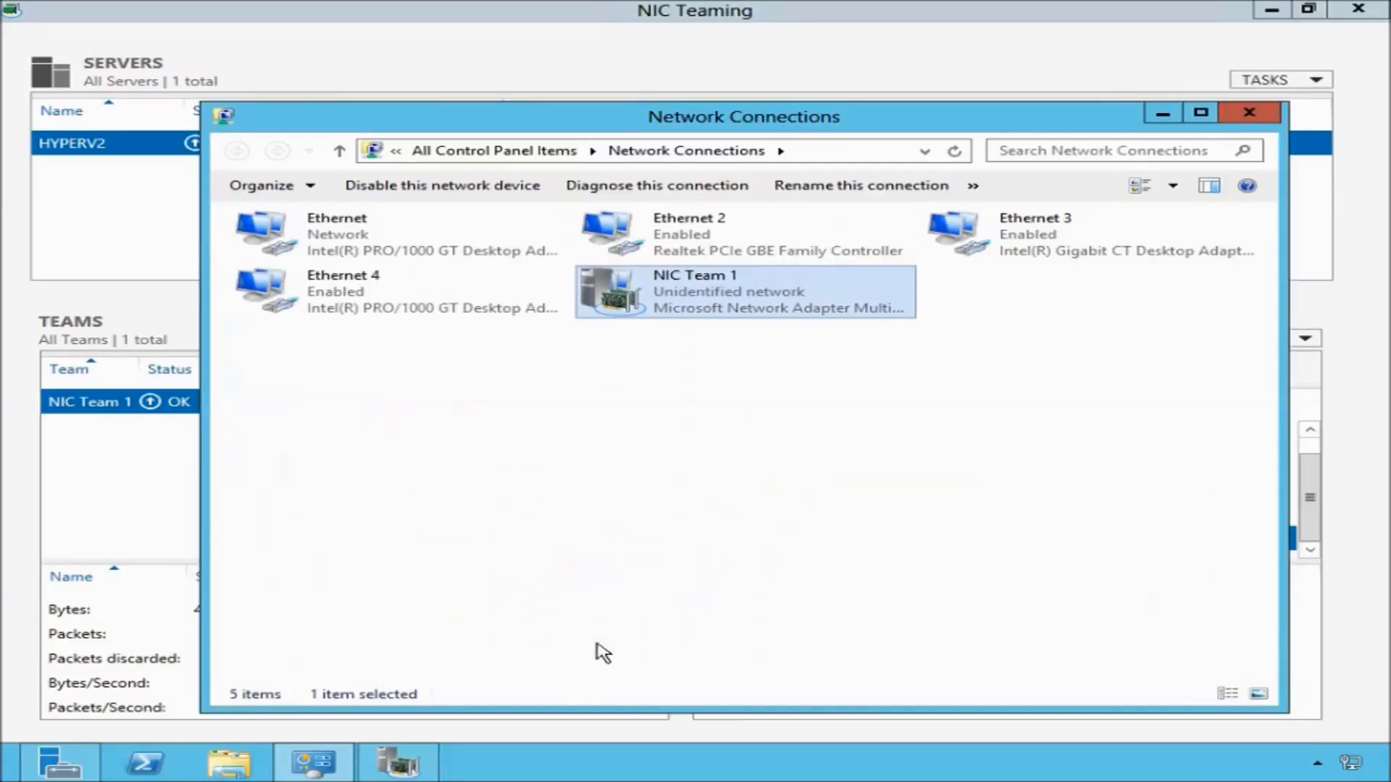
pyautogui.click(1163, 114)
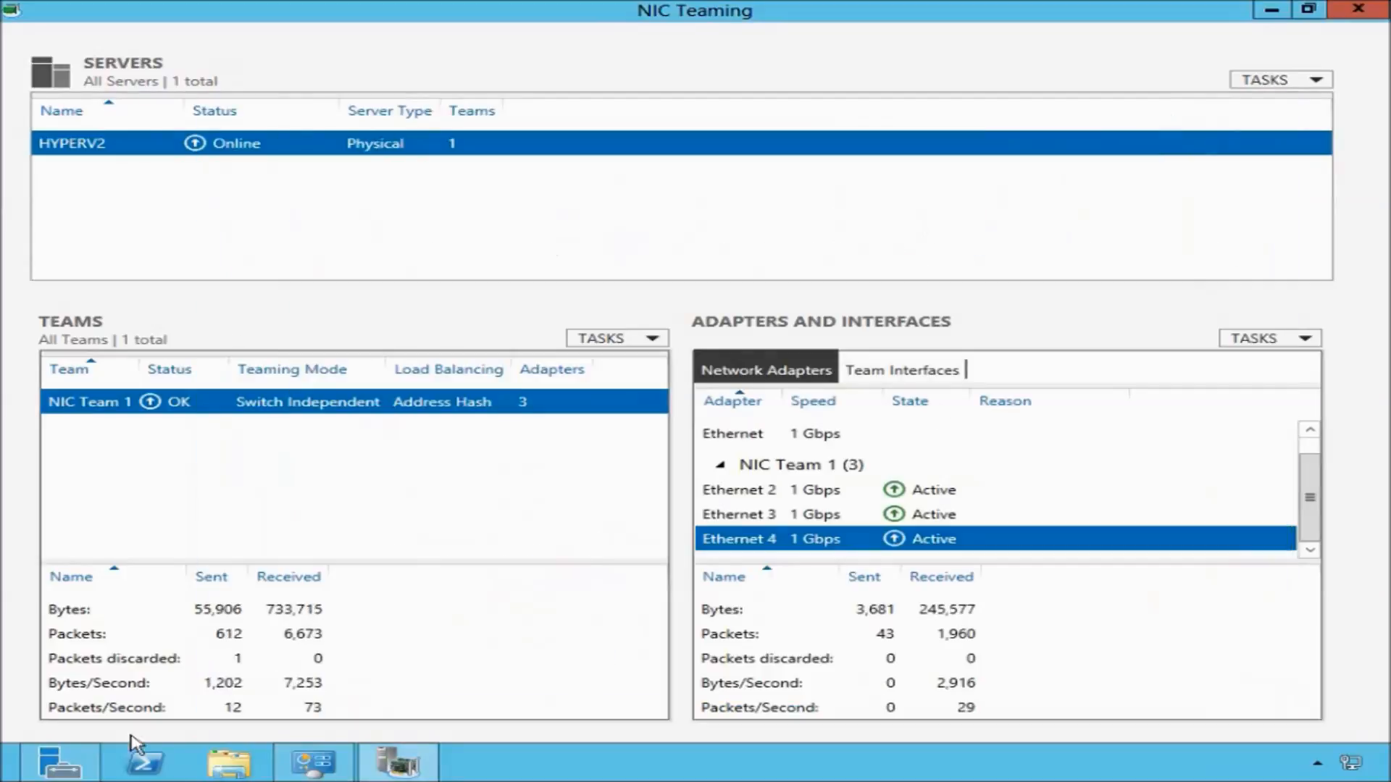
# Refresh the Local Server properties in Server Manager to check the NIC Team 1 address.
pyautogui.click(67, 772)
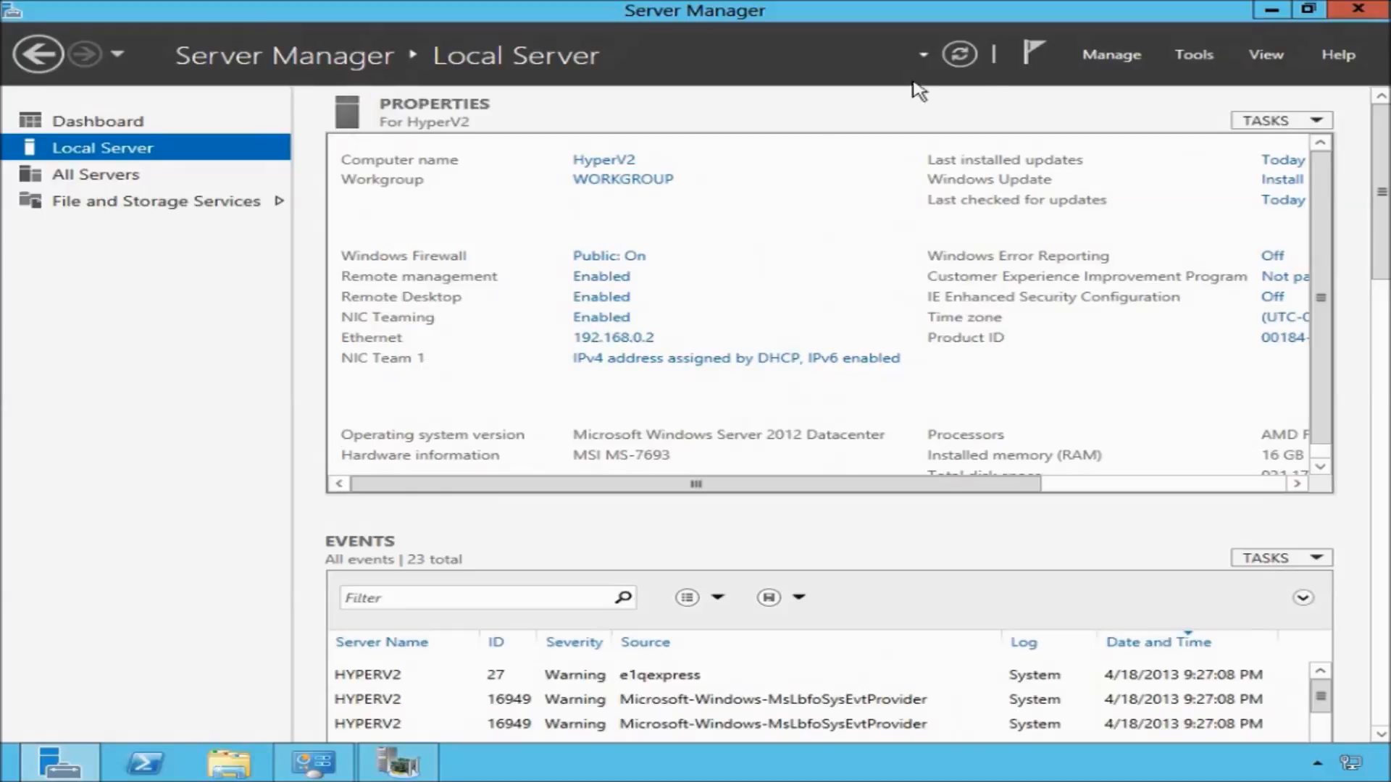
pyautogui.click(958, 63)
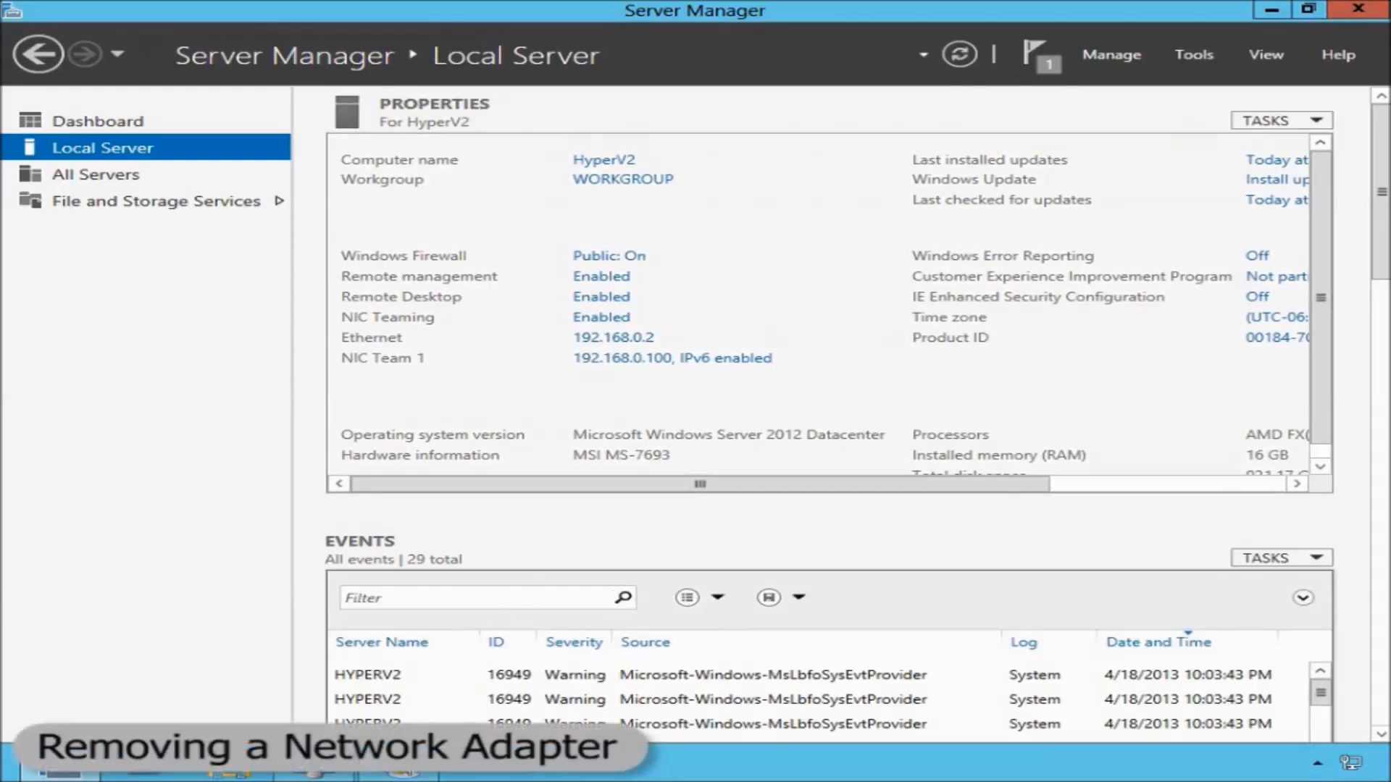
pyautogui.click(420, 776)
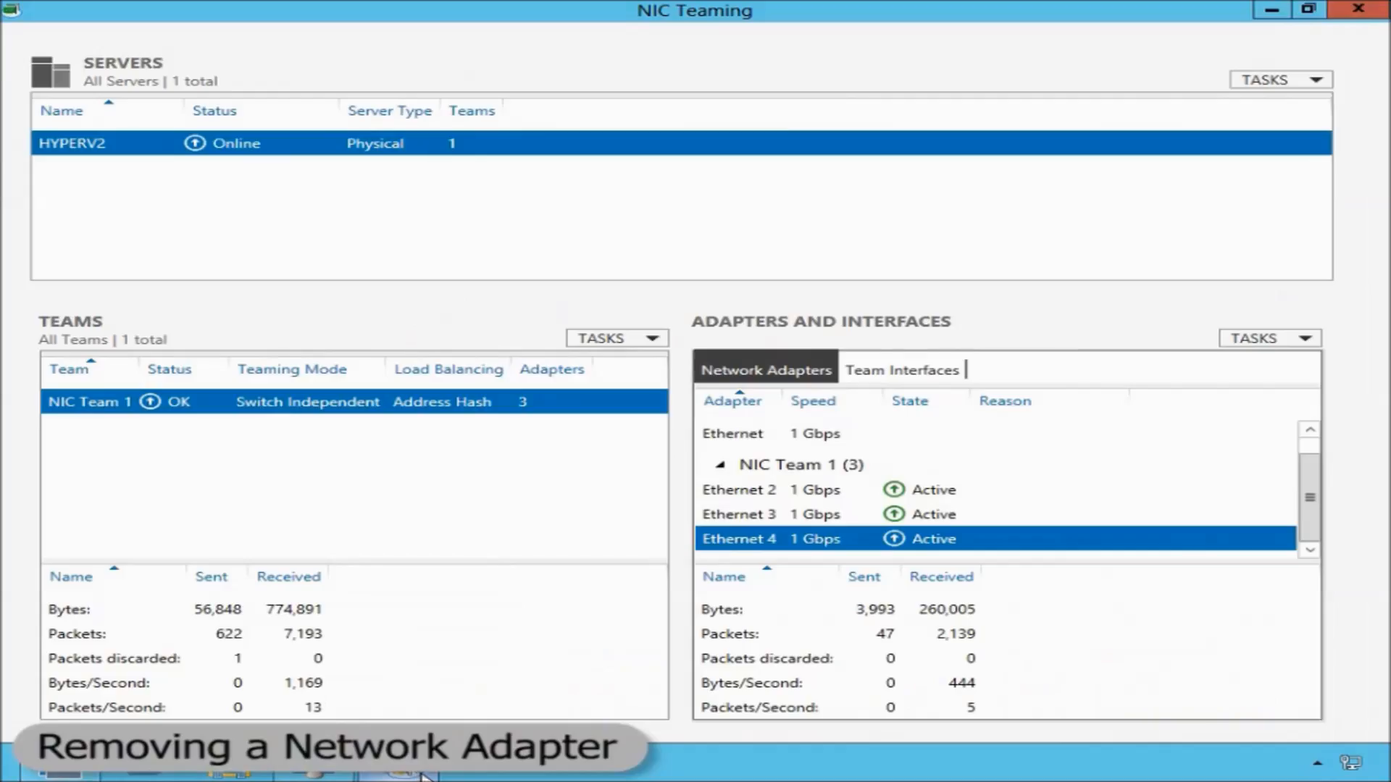
pyautogui.rightClick(570, 403)
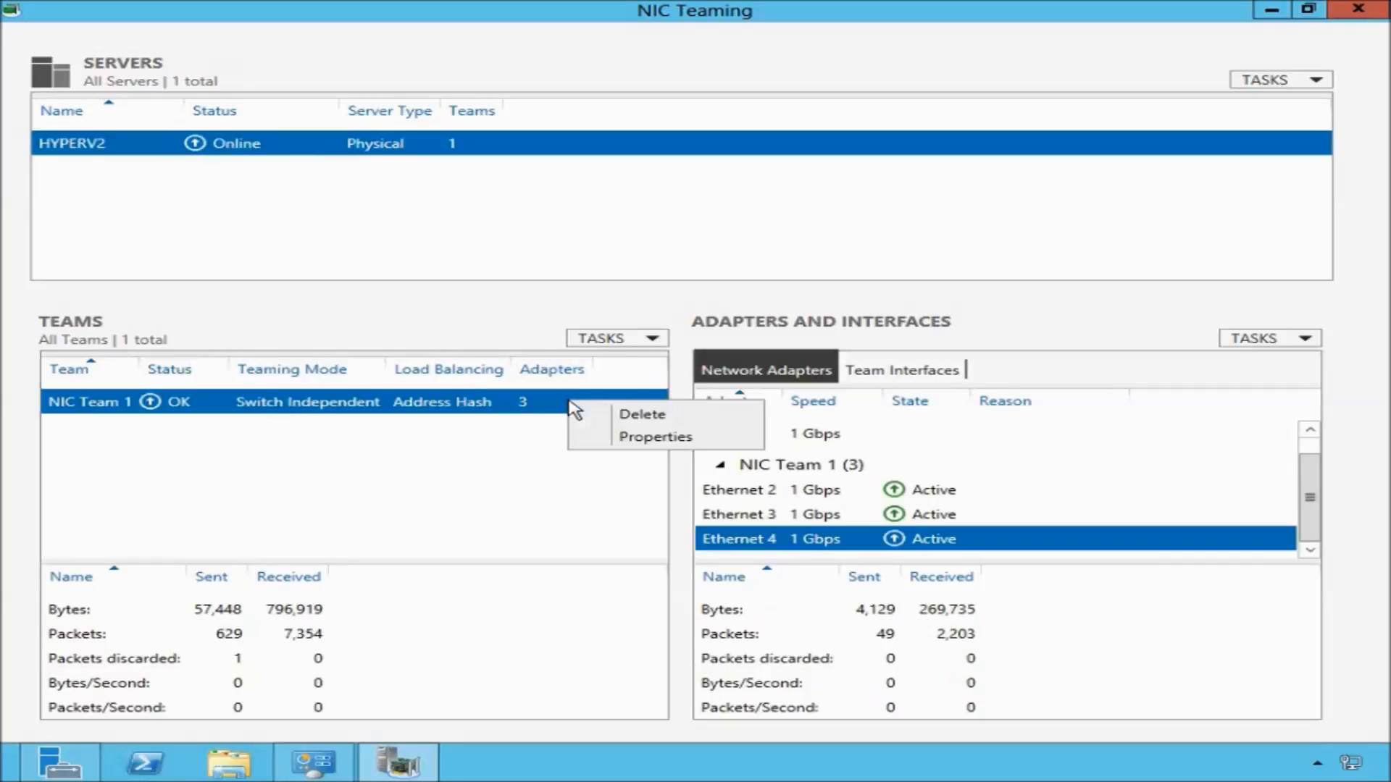
pyautogui.click(638, 438)
pyautogui.click(433, 430)
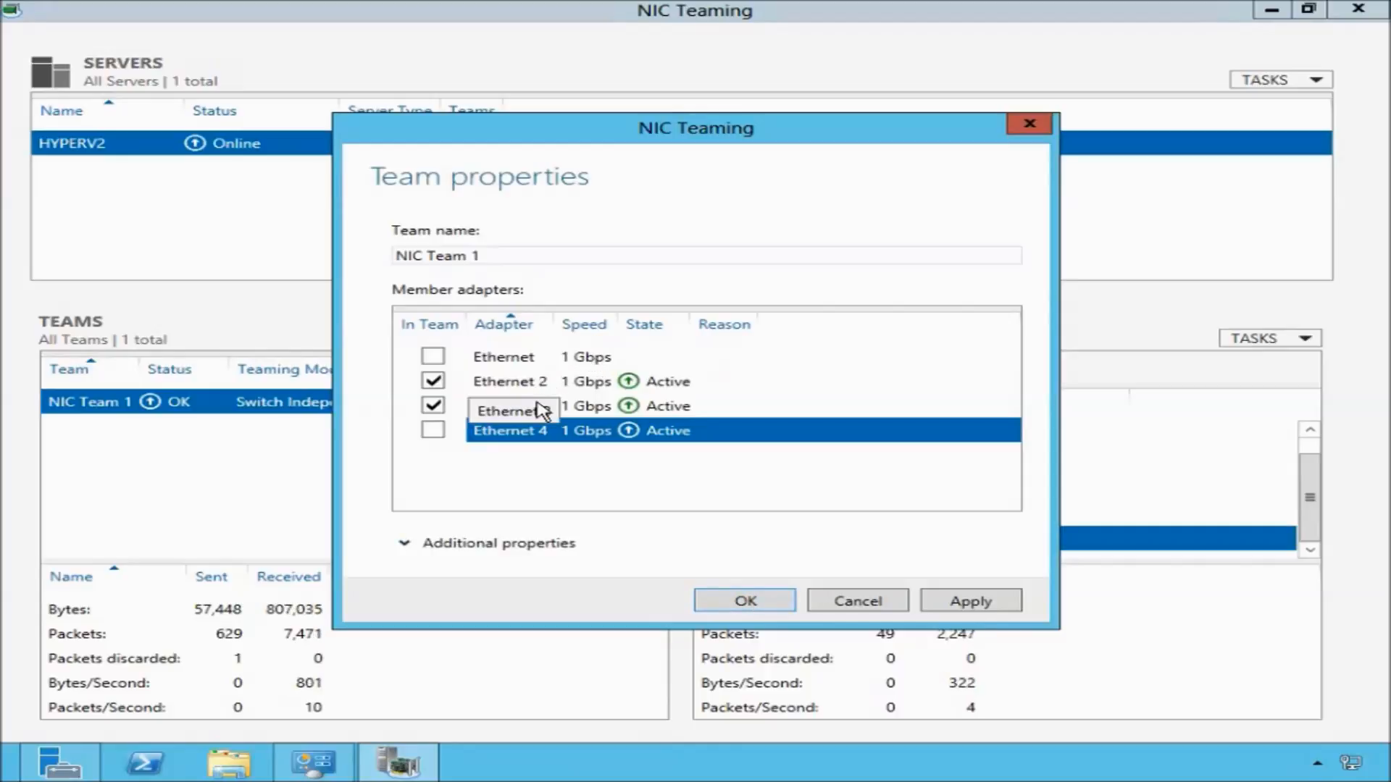
pyautogui.click(887, 608)
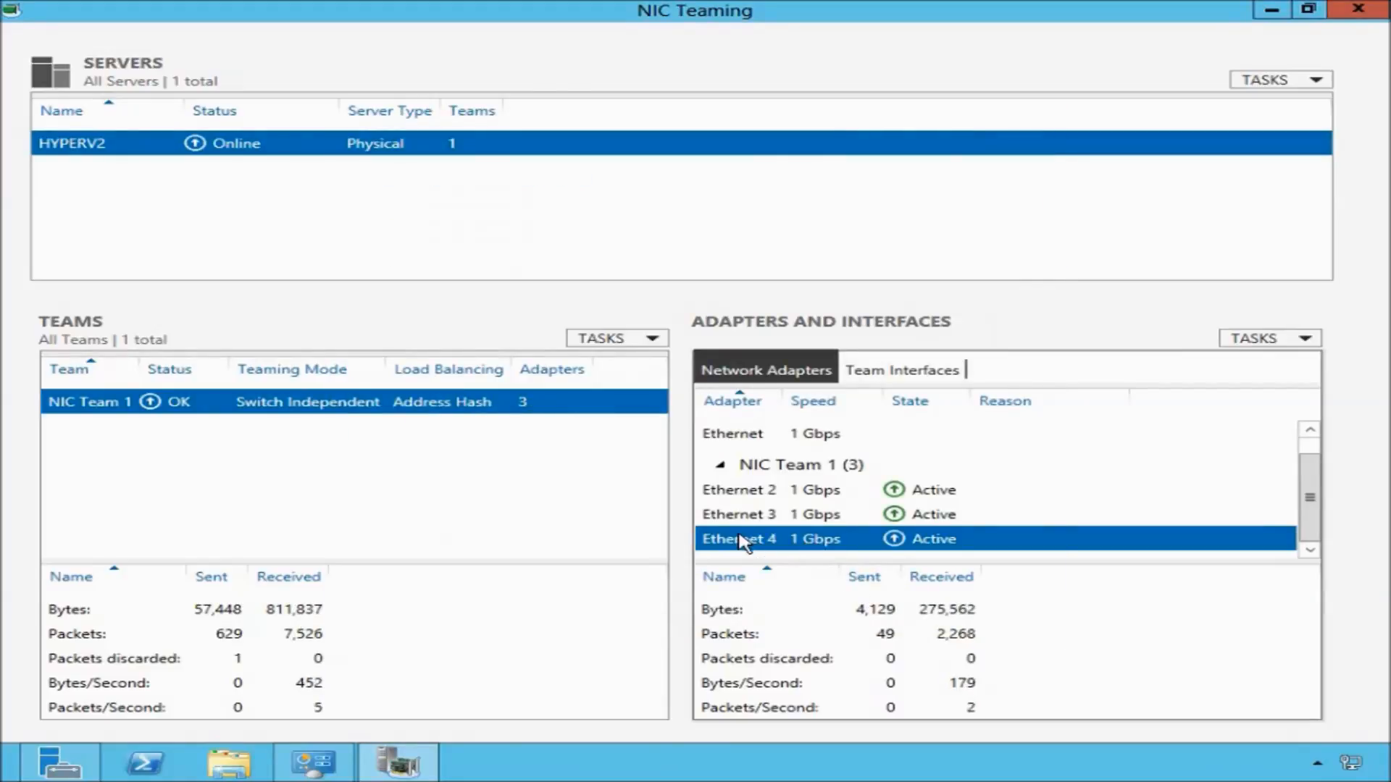
# Remove Ethernet 4 from NIC Team 1.
pyautogui.rightClick(783, 539)
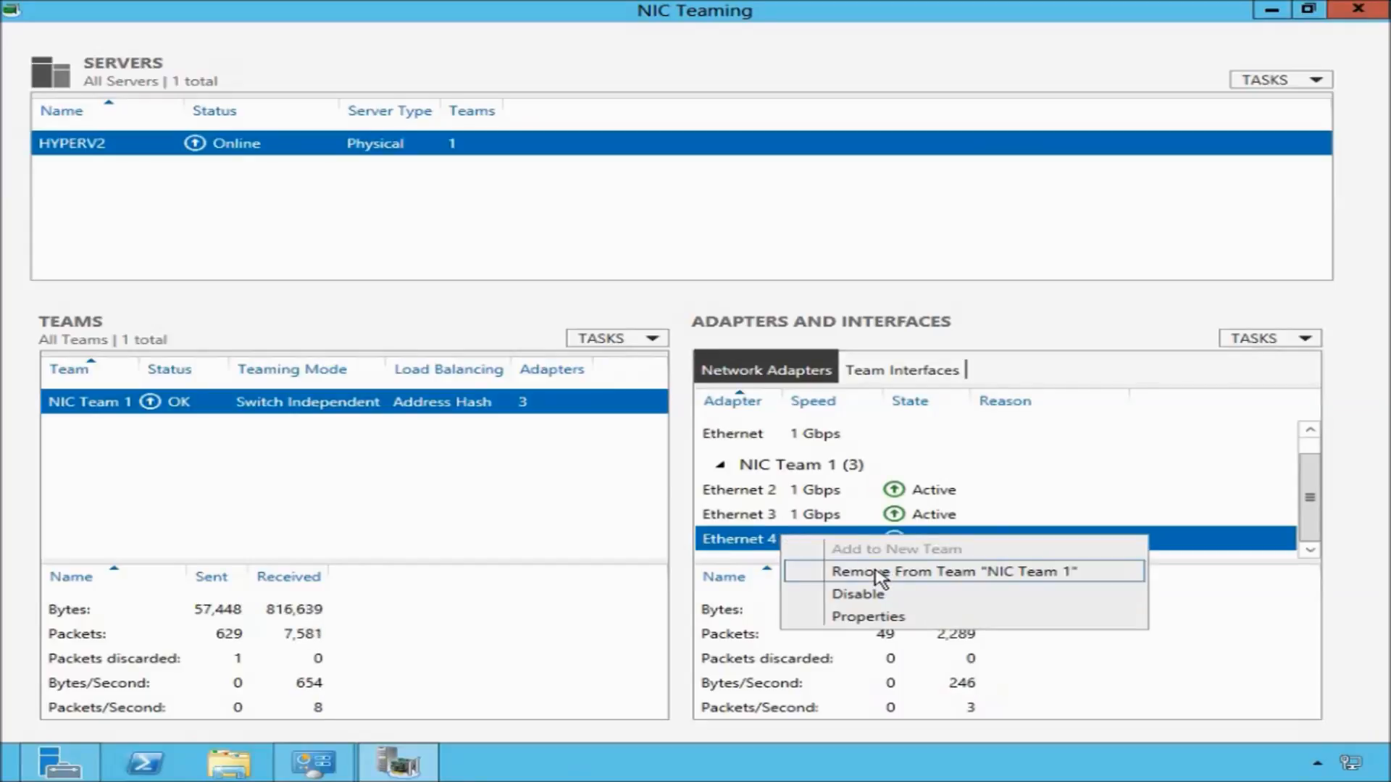
pyautogui.click(1002, 580)
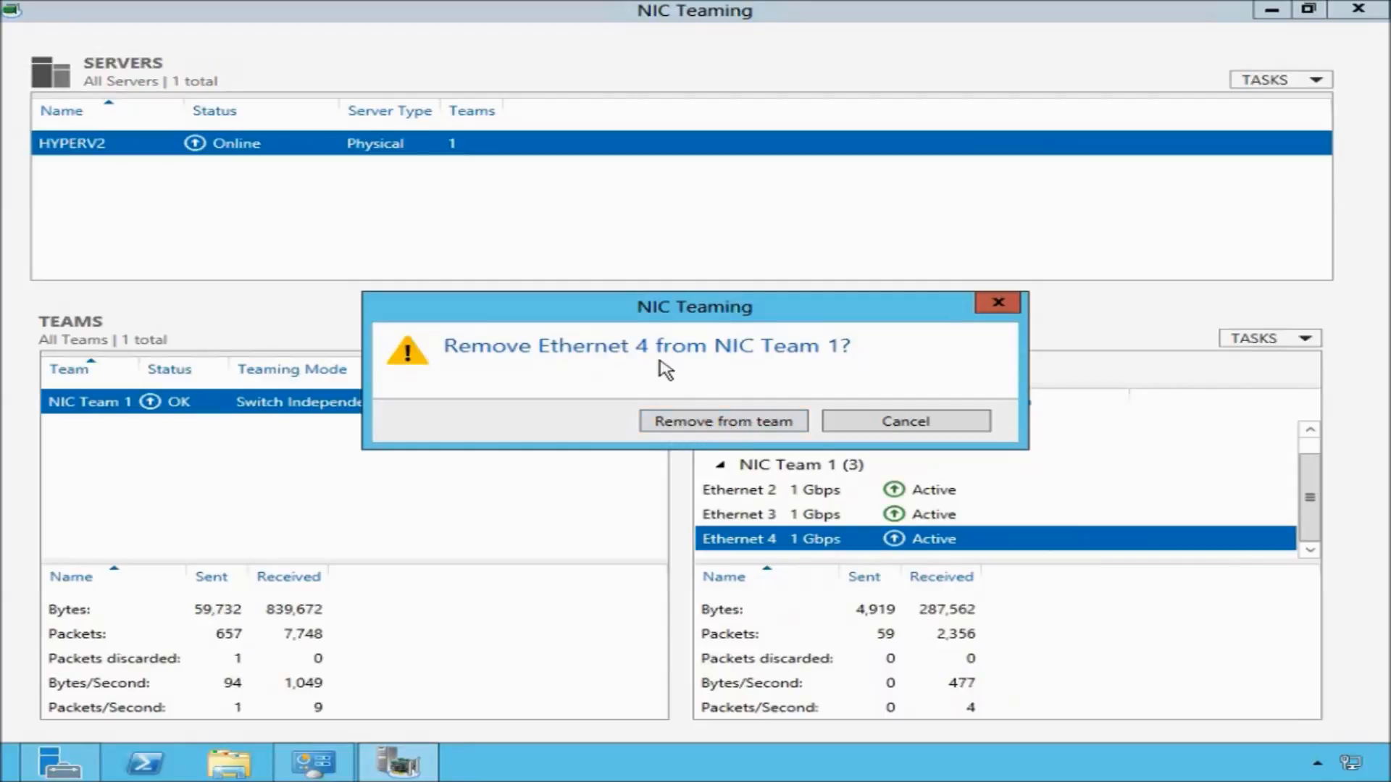
pyautogui.click(686, 434)
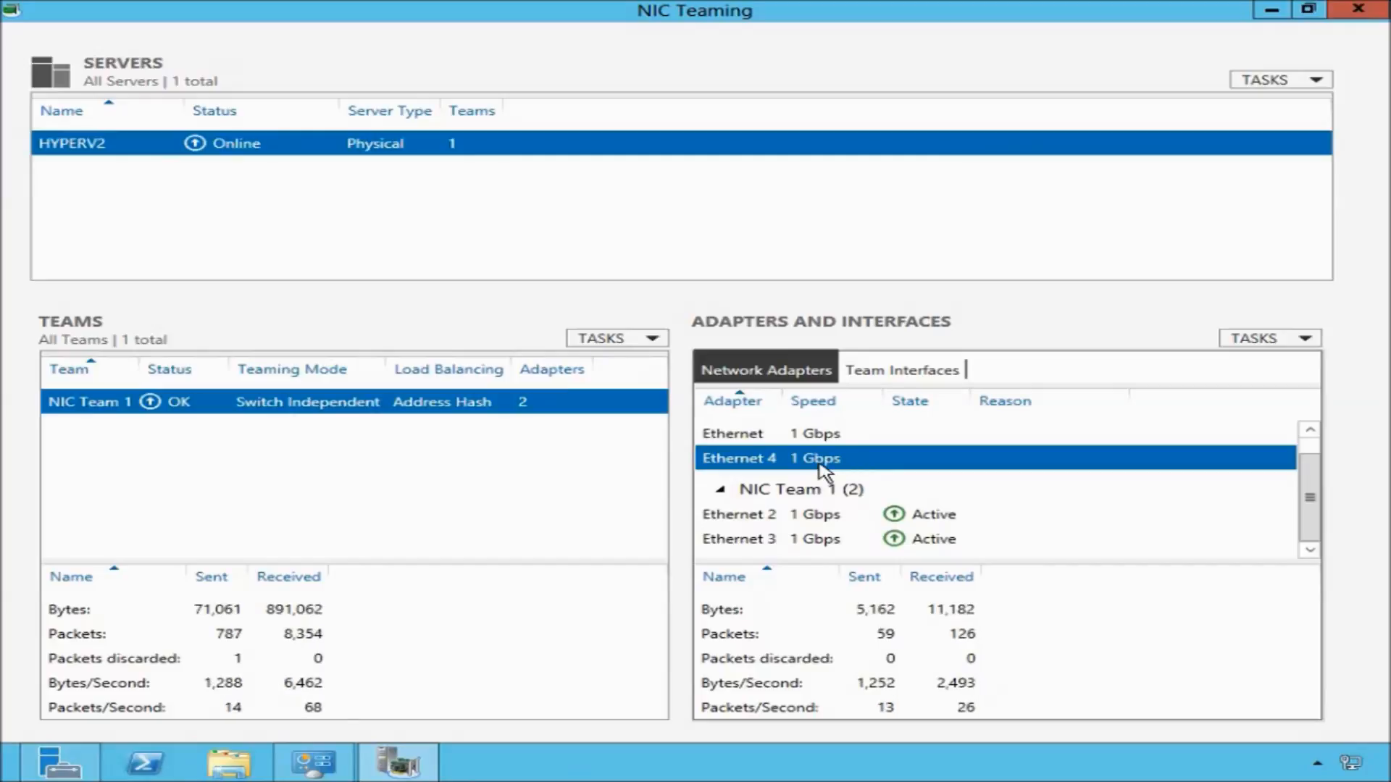
pyautogui.click(1311, 430)
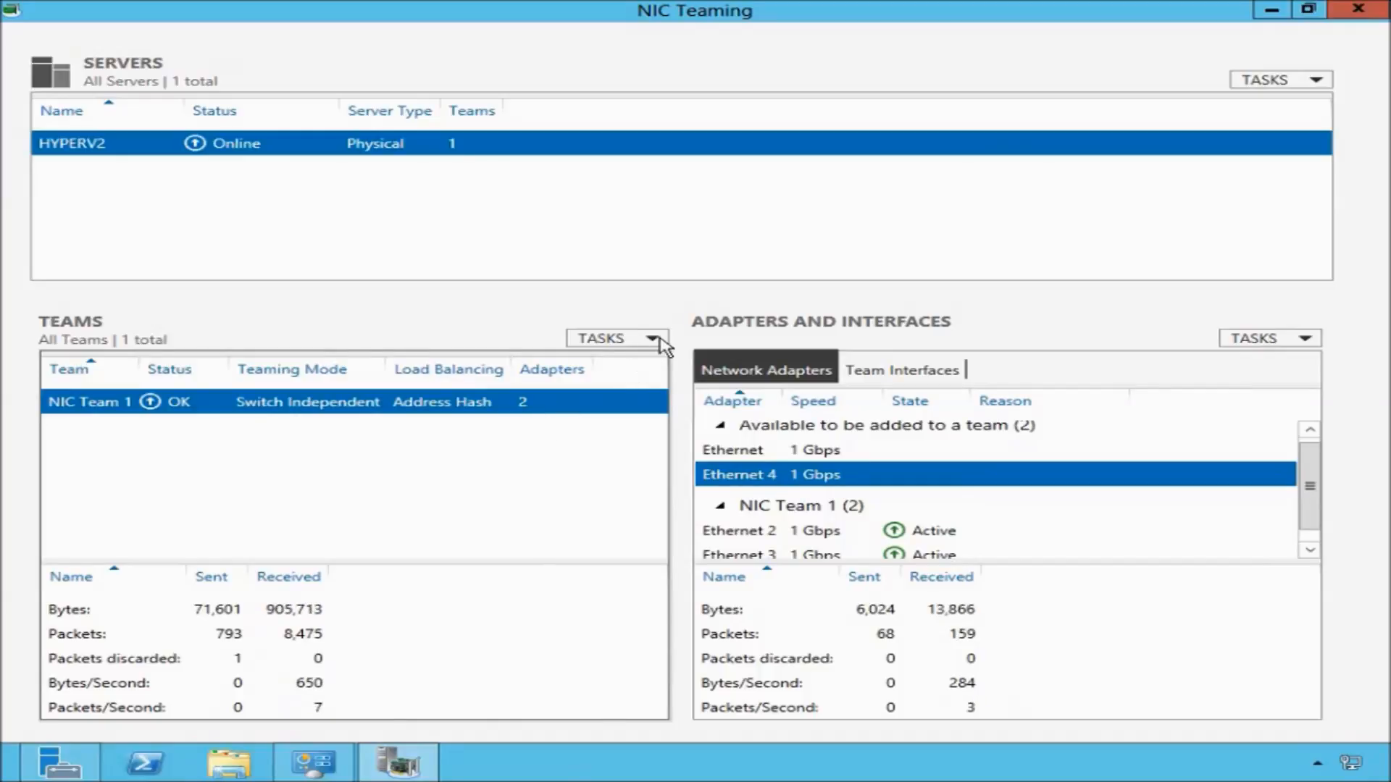
pyautogui.click(653, 339)
pyautogui.click(613, 369)
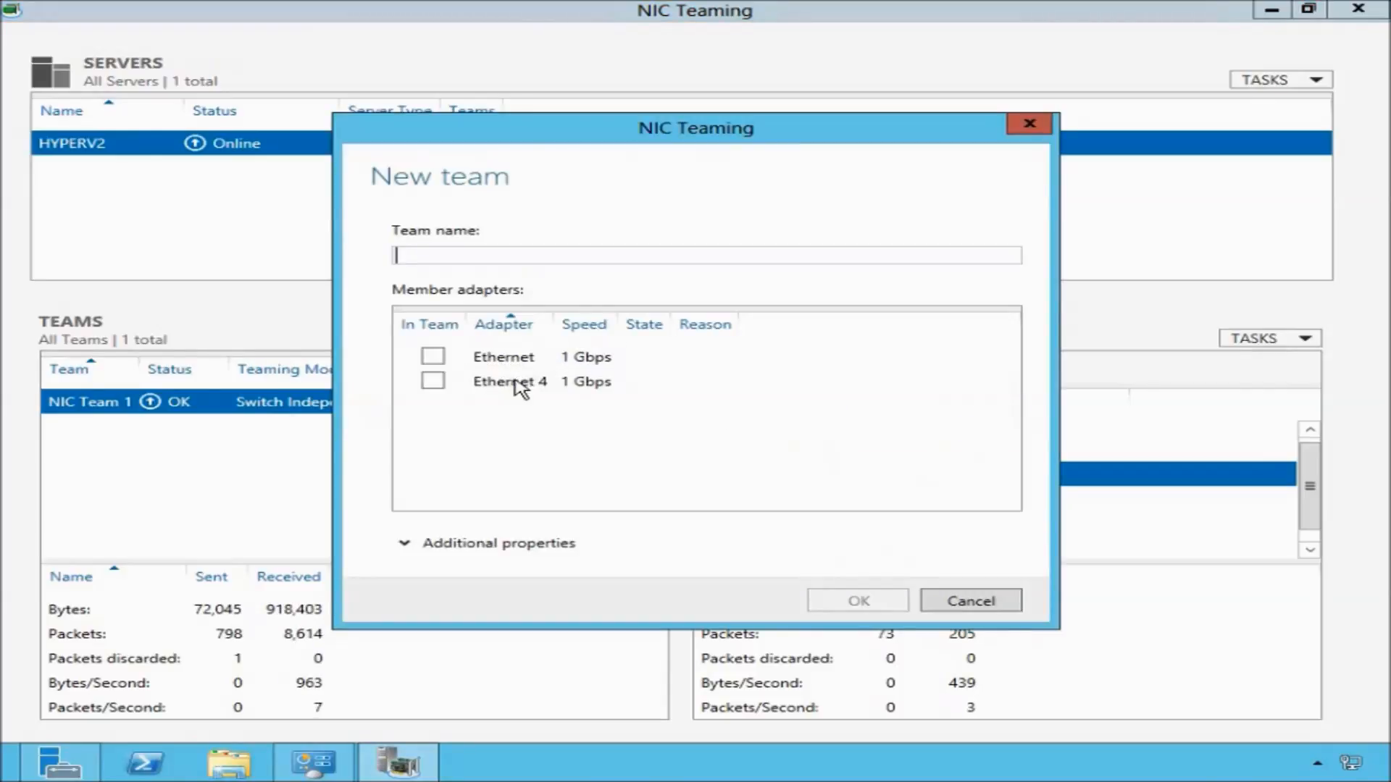
pyautogui.click(405, 545)
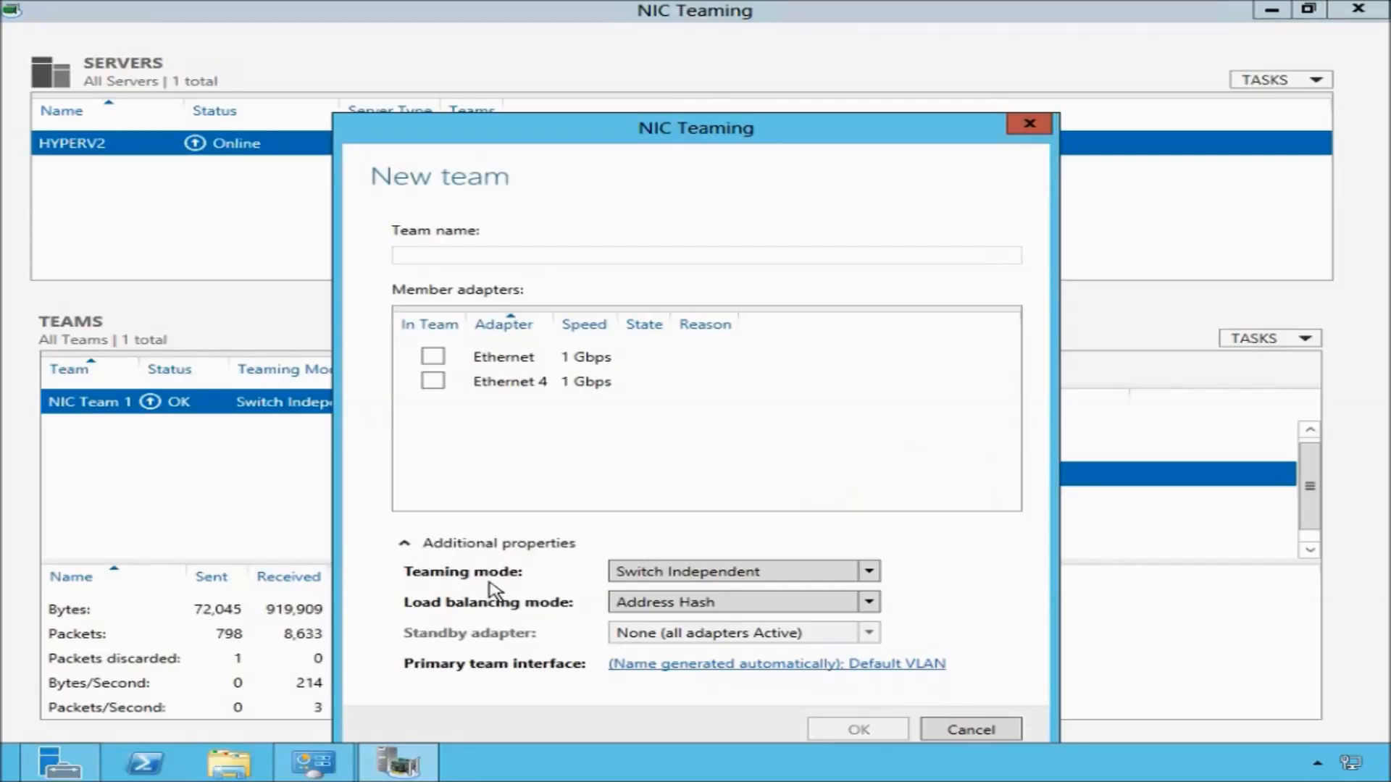
pyautogui.click(963, 733)
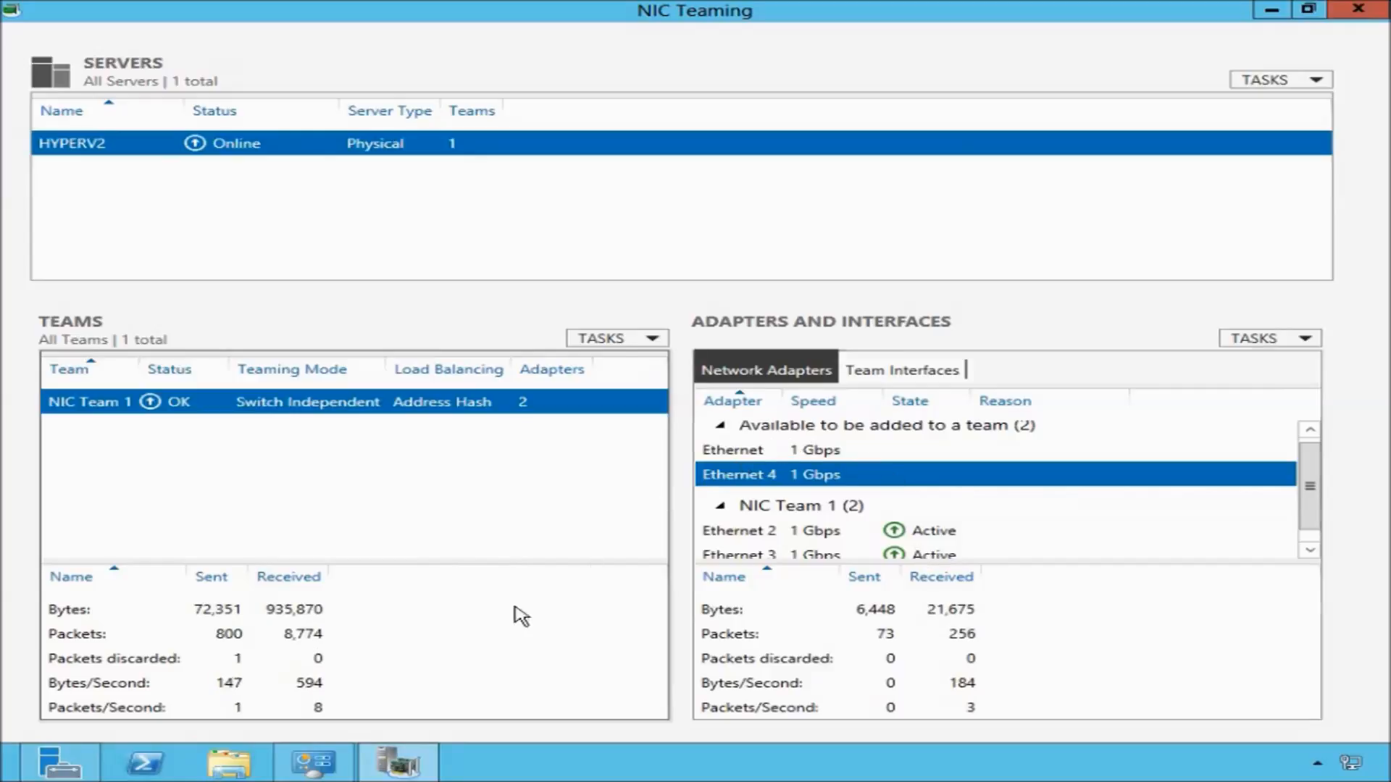
# Check the adapters listed in Network Connections.
pyautogui.click(313, 760)
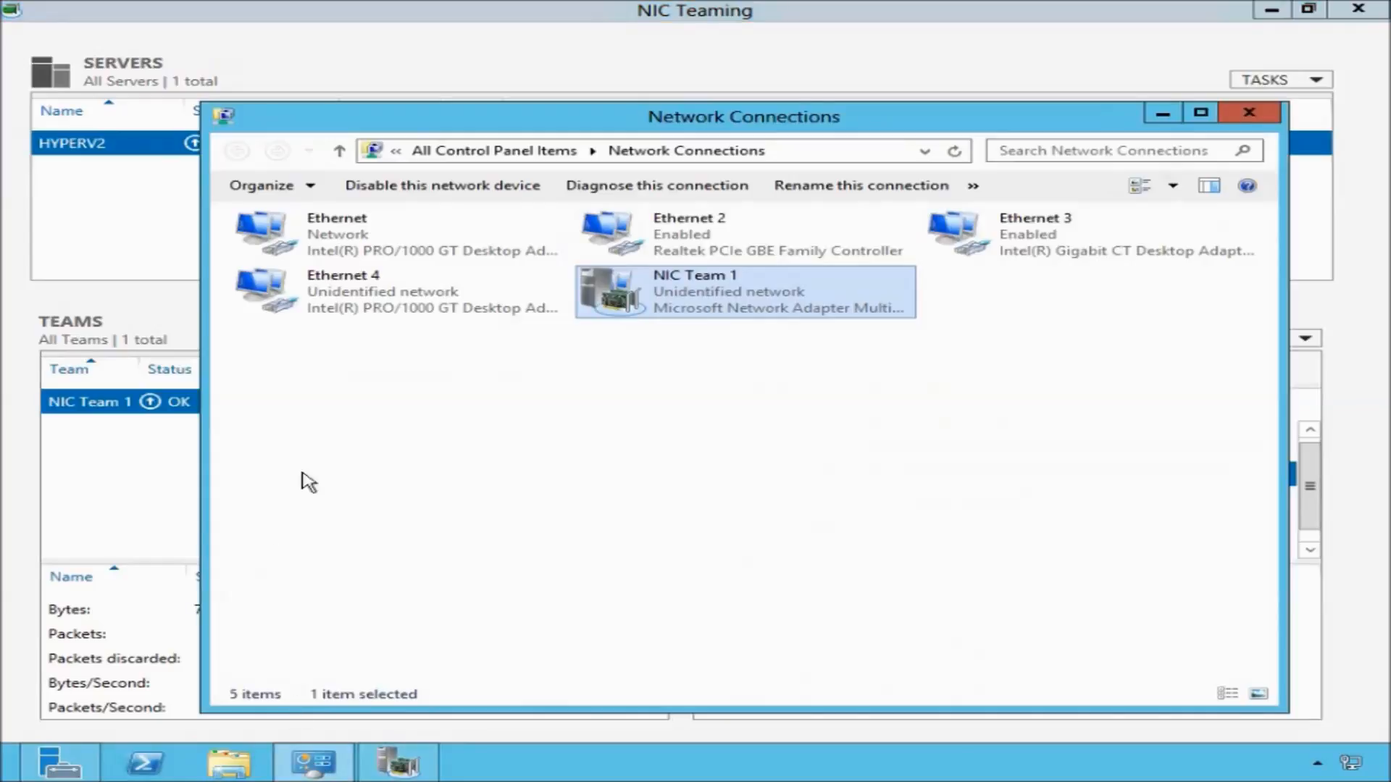
pyautogui.click(353, 251)
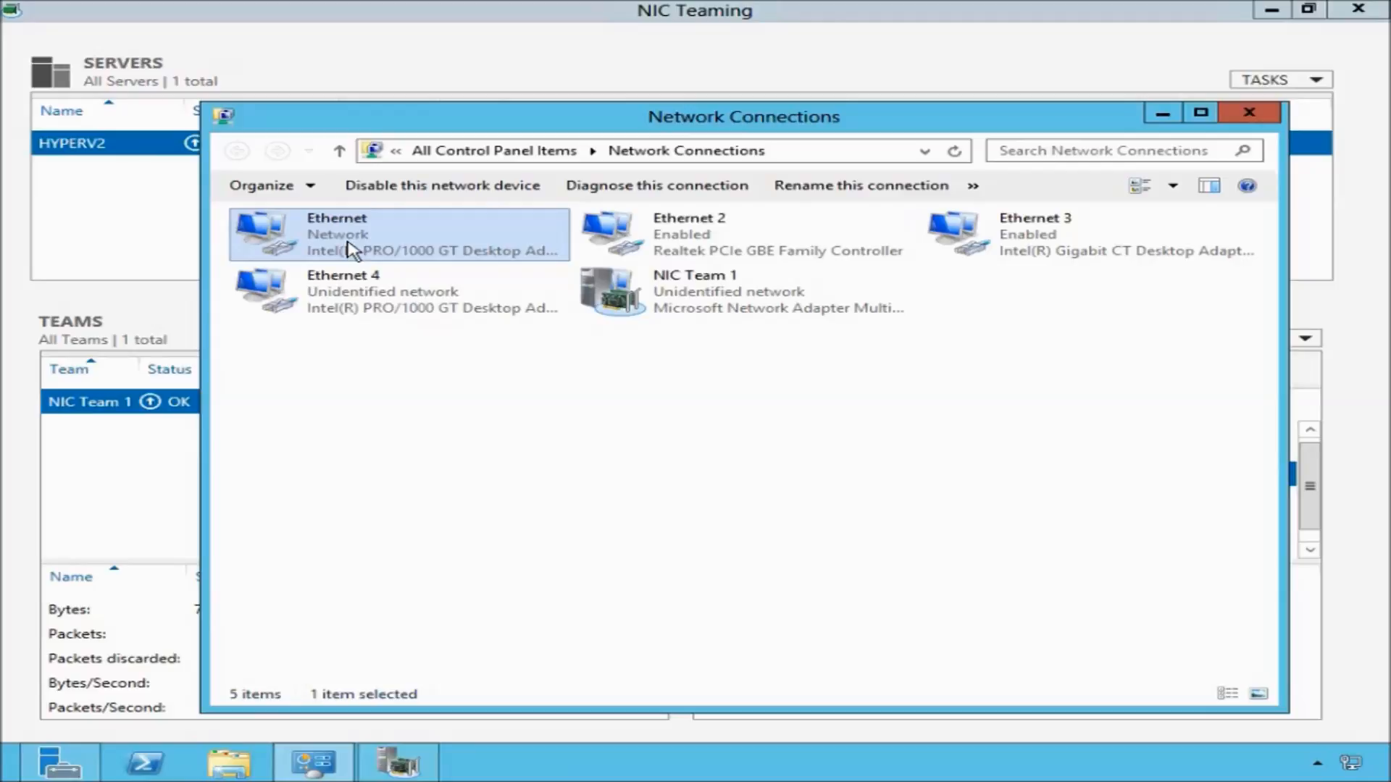
pyautogui.click(1161, 114)
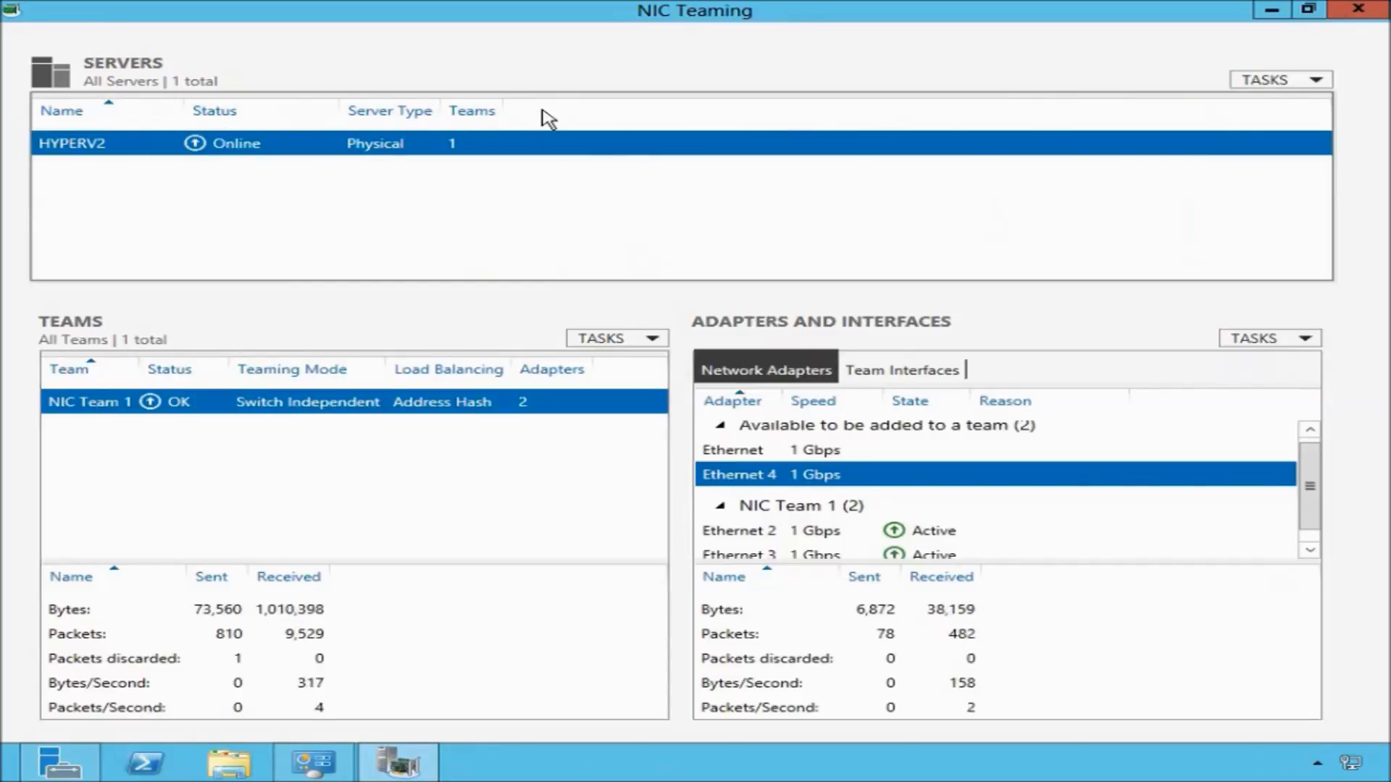
# Show the Network Adapters column in the servers list.
pyautogui.rightClick(112, 116)
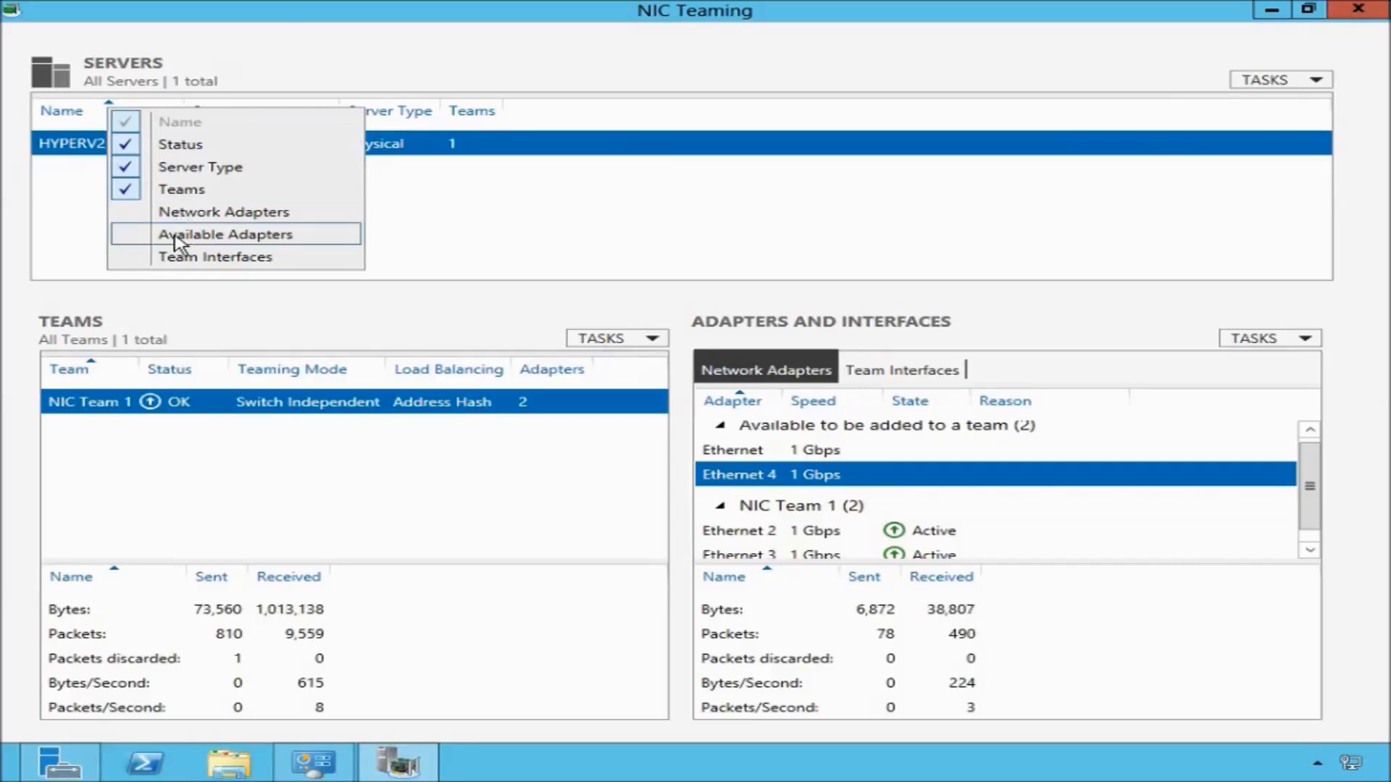
pyautogui.click(141, 217)
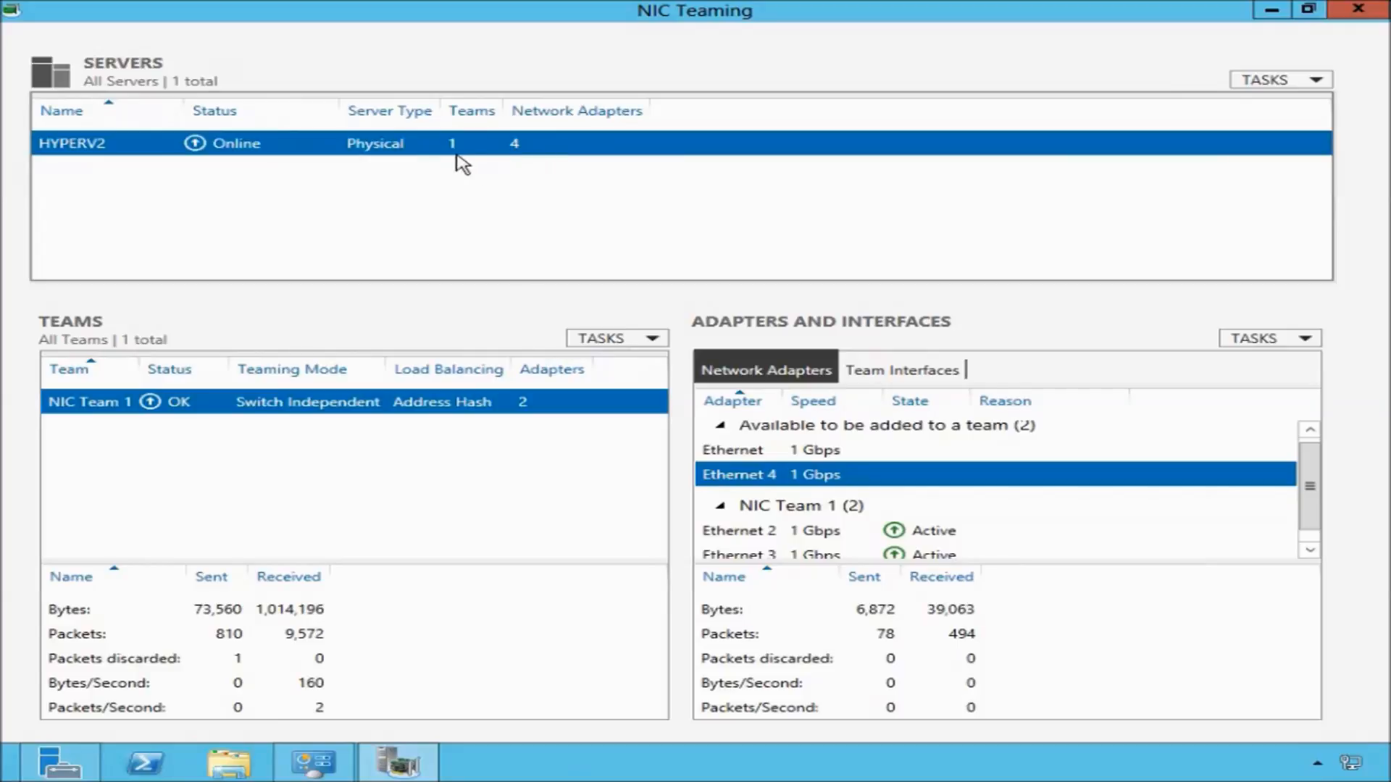
pyautogui.rightClick(100, 108)
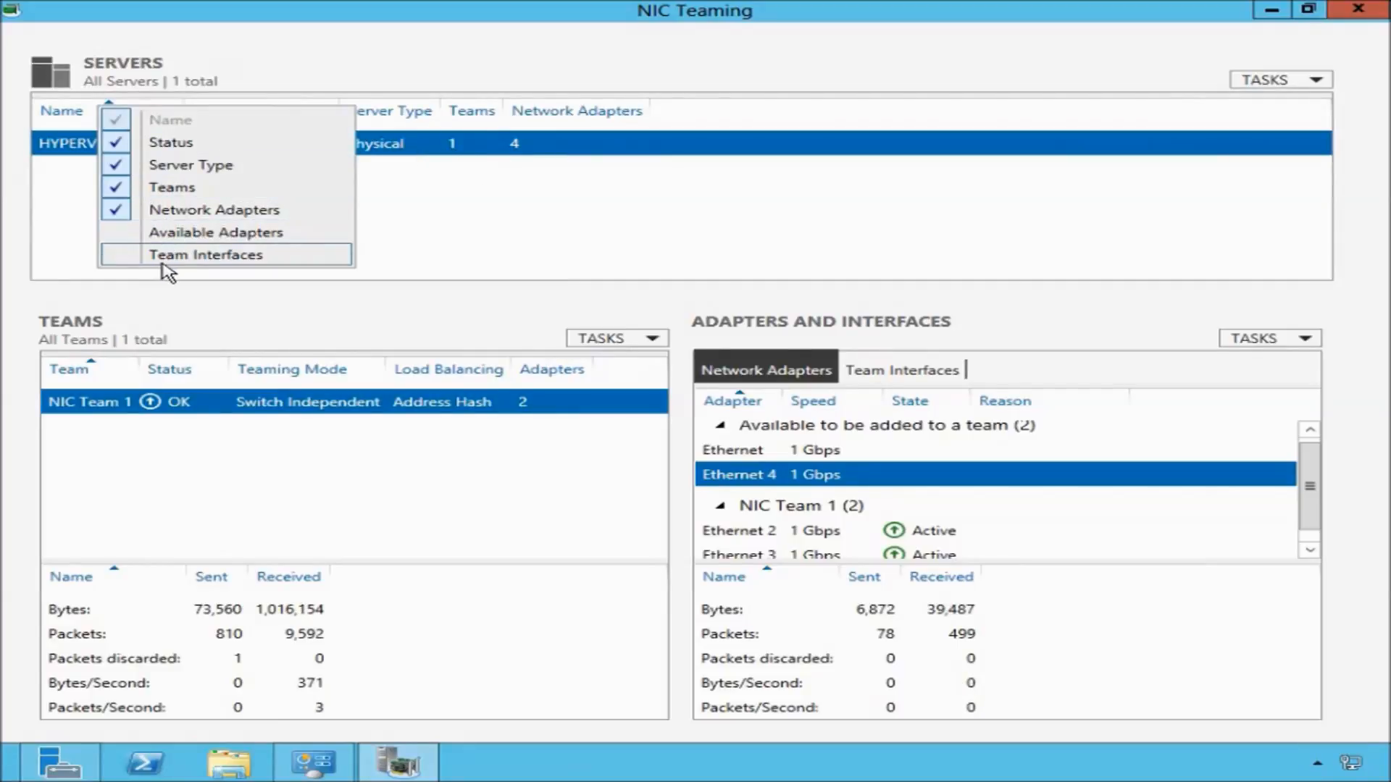
pyautogui.click(216, 326)
# Review the column options of the teams and adapters lists.
pyautogui.rightClick(106, 376)
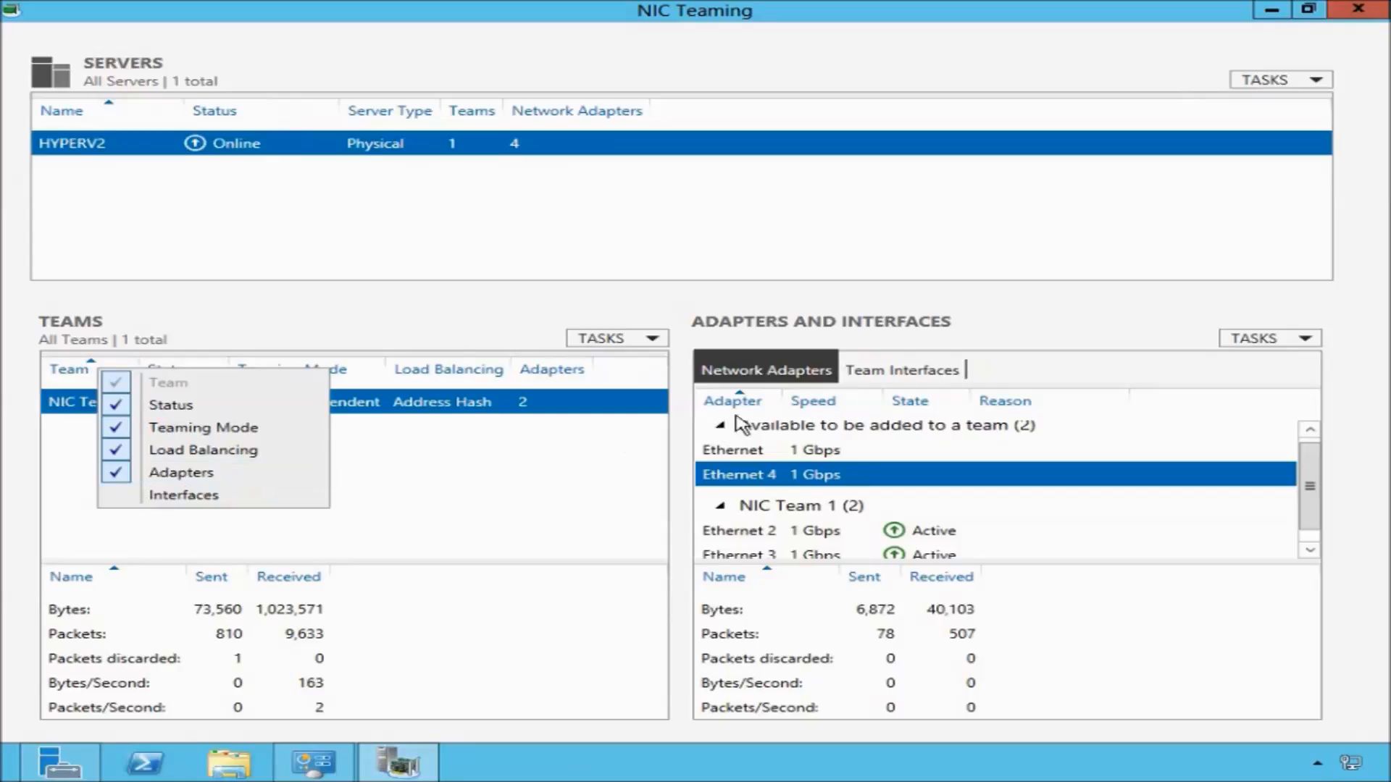
pyautogui.click(755, 399)
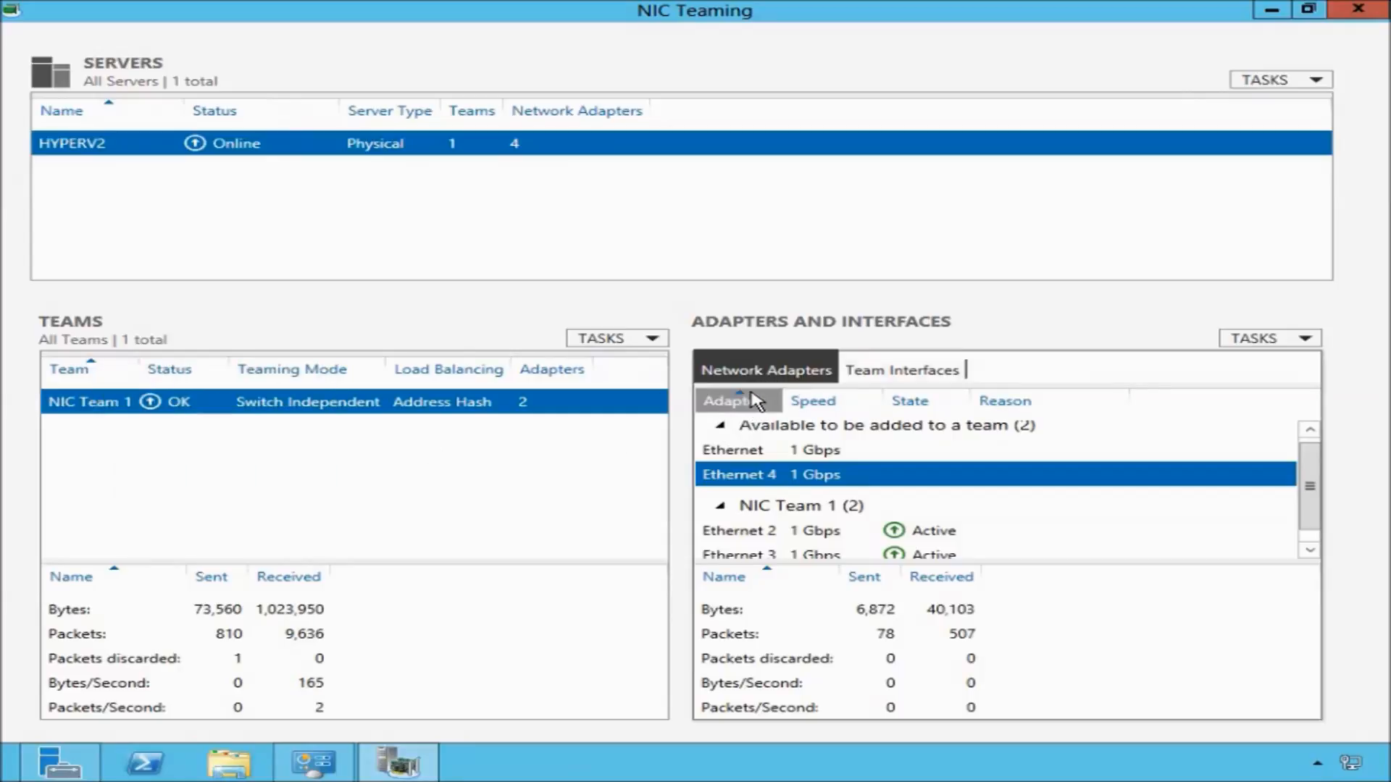
pyautogui.rightClick(756, 400)
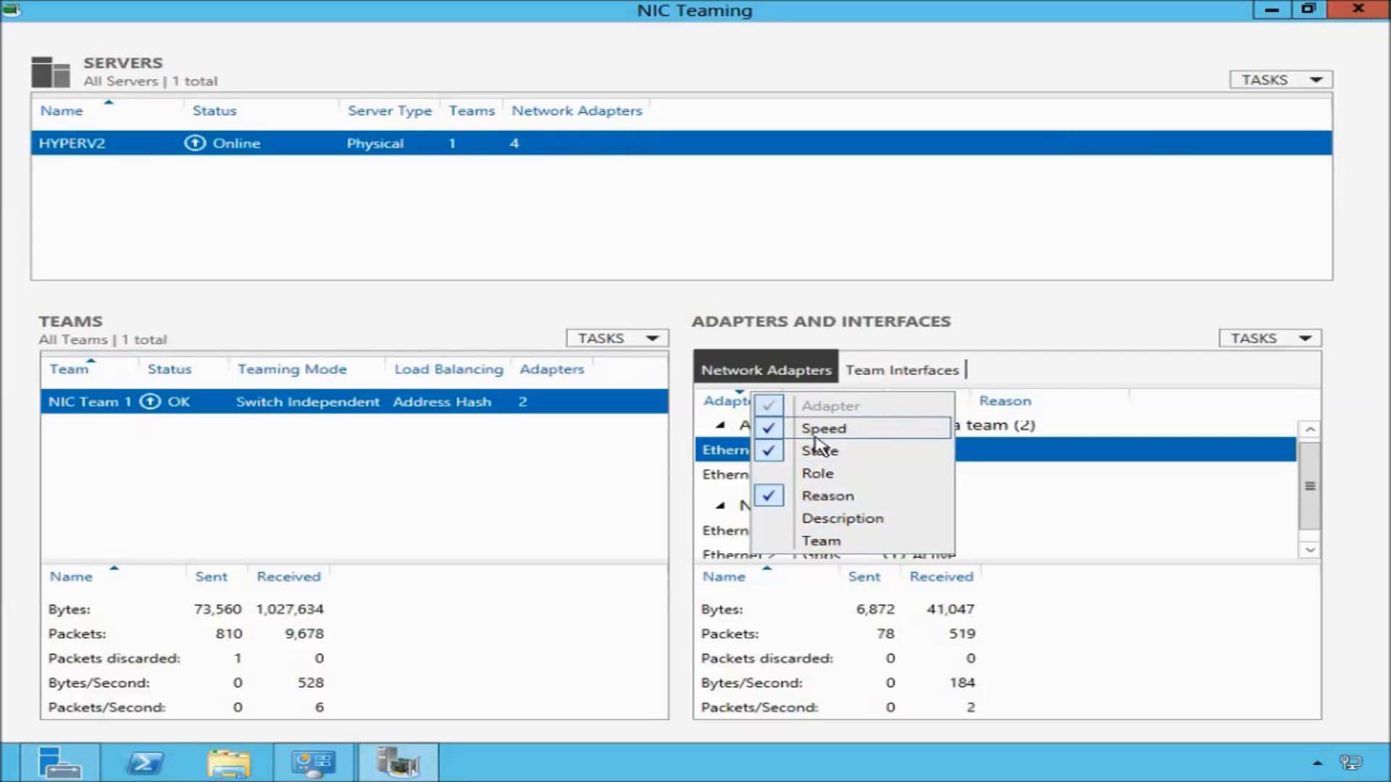
pyautogui.click(826, 267)
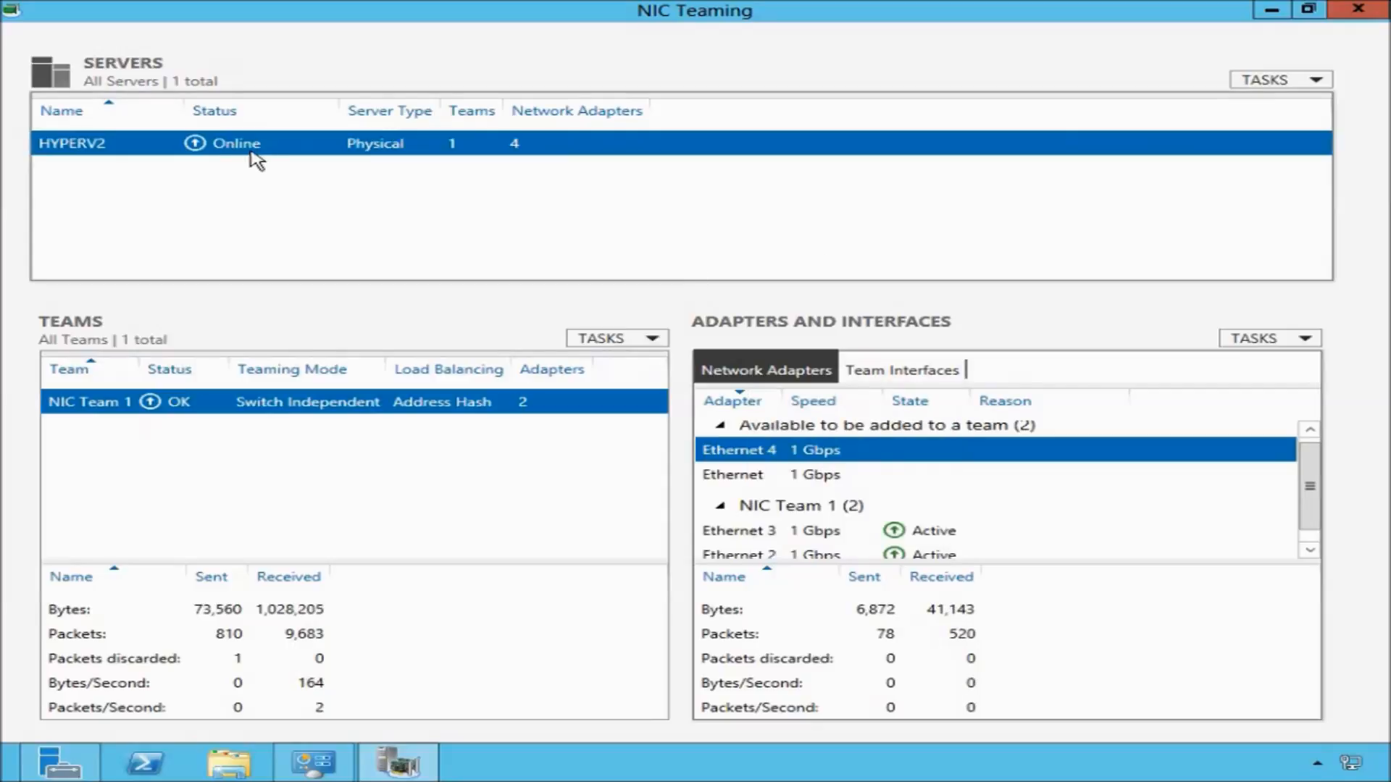
# Hide the Network Adapters column in the servers list.
pyautogui.rightClick(109, 111)
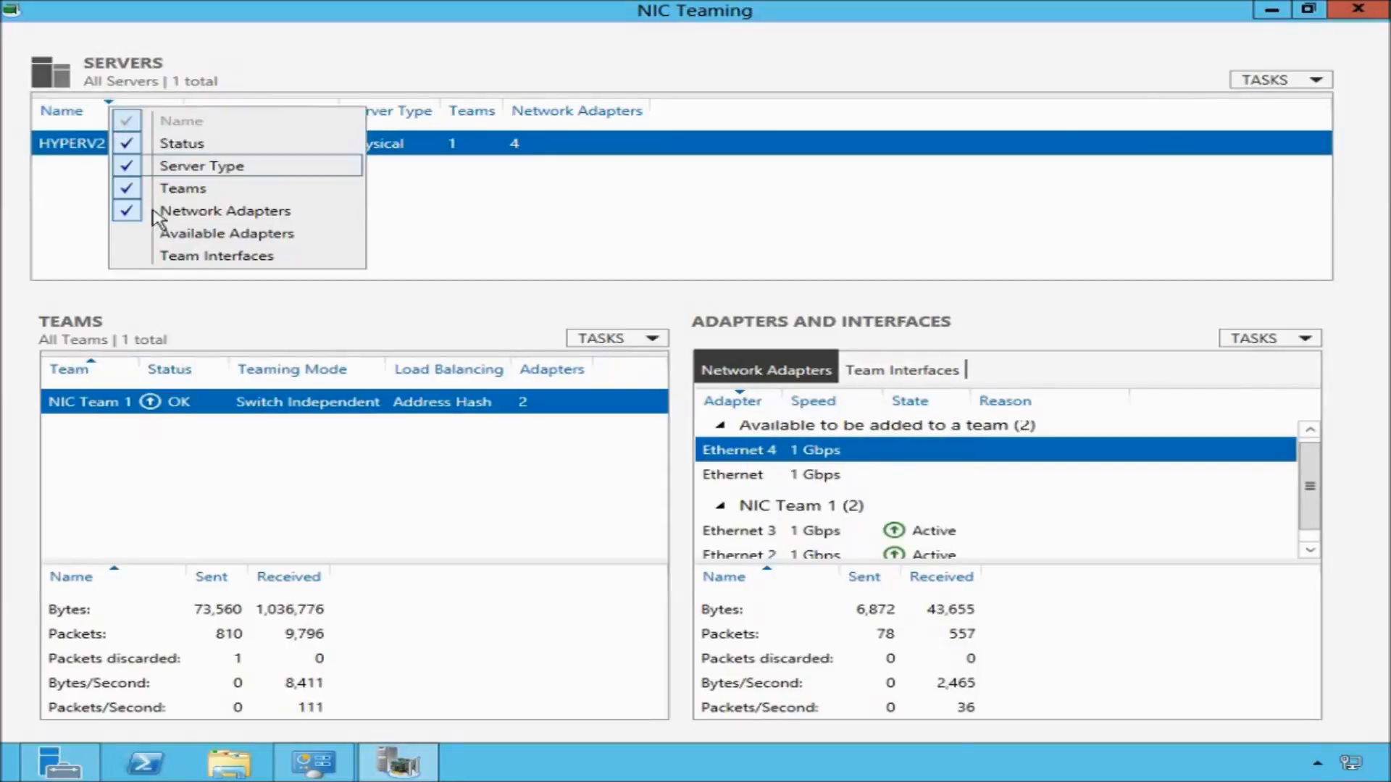
pyautogui.click(131, 217)
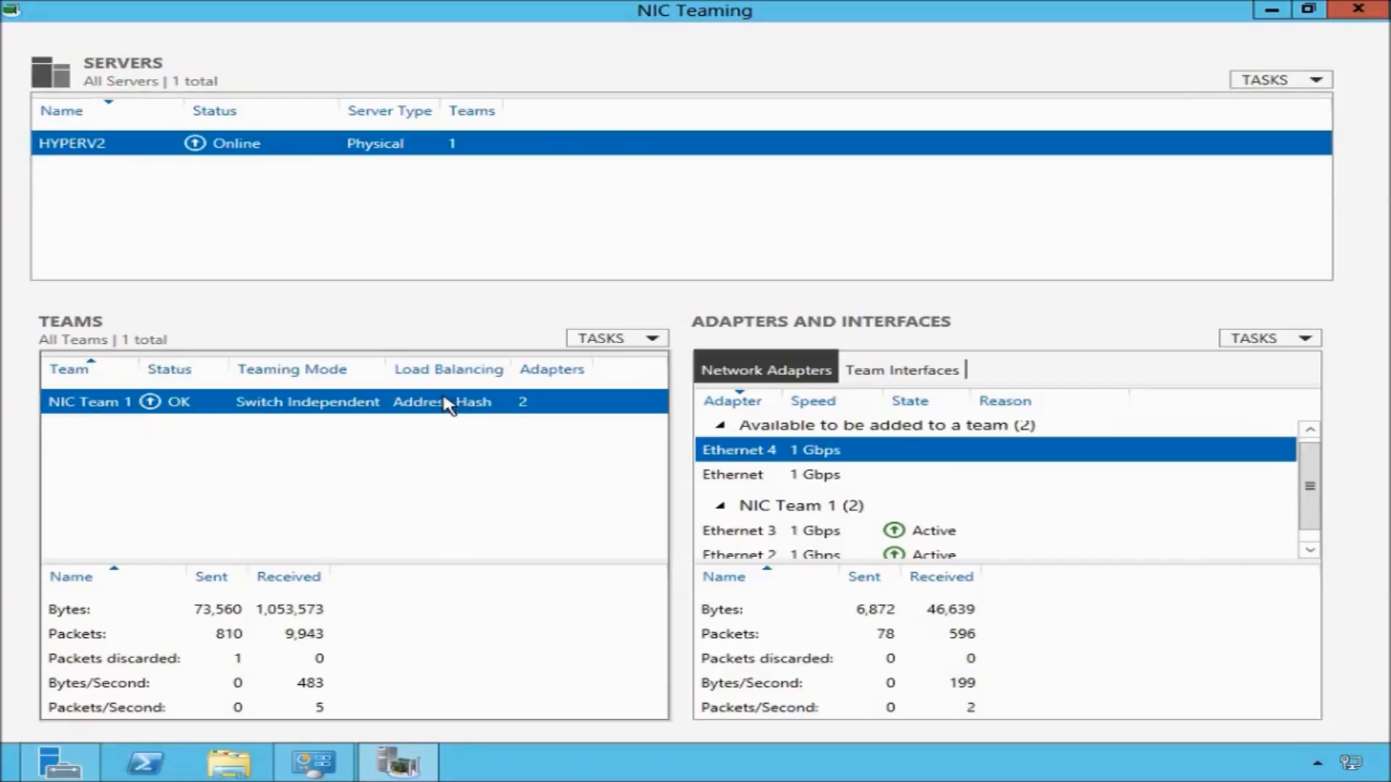
# Delete the team NIC Team 1, confirming the deletion.
pyautogui.rightClick(445, 405)
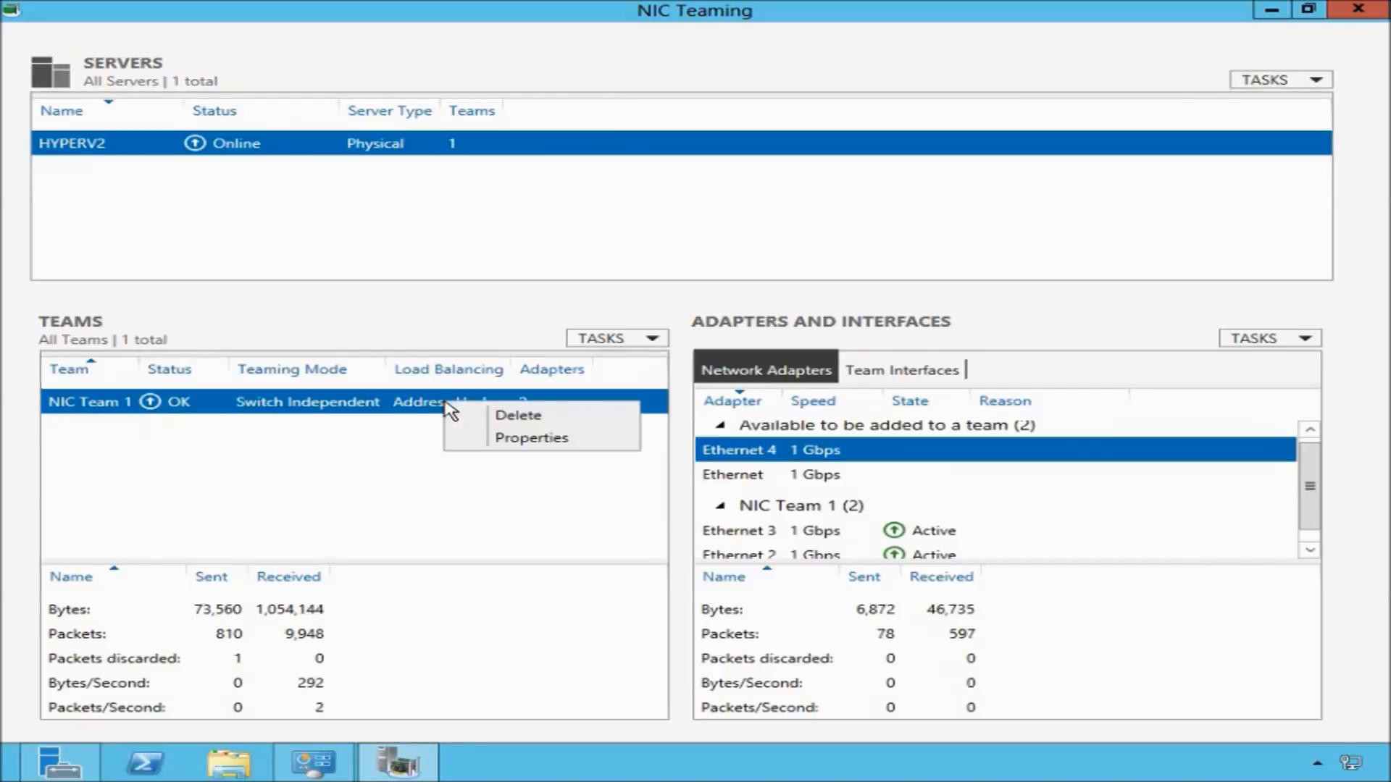
pyautogui.click(518, 416)
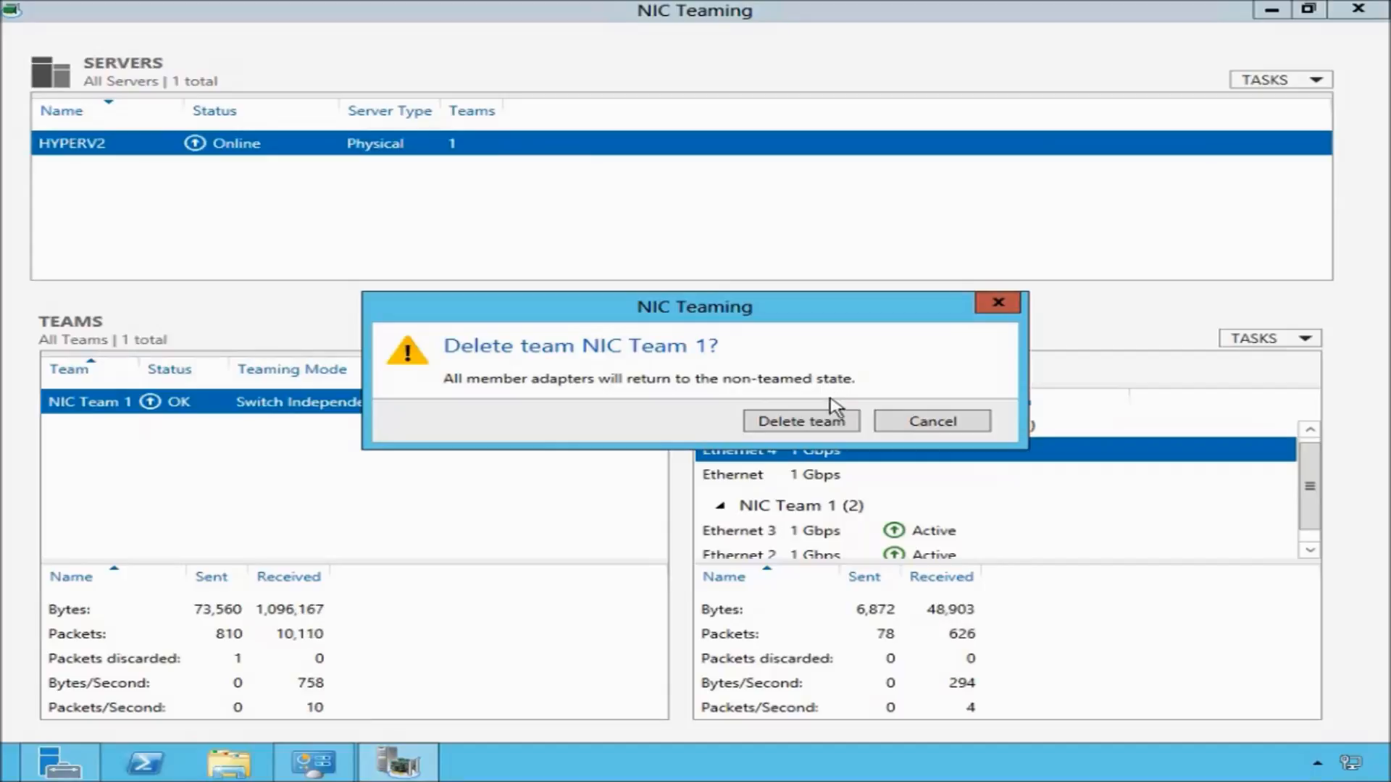
pyautogui.click(841, 423)
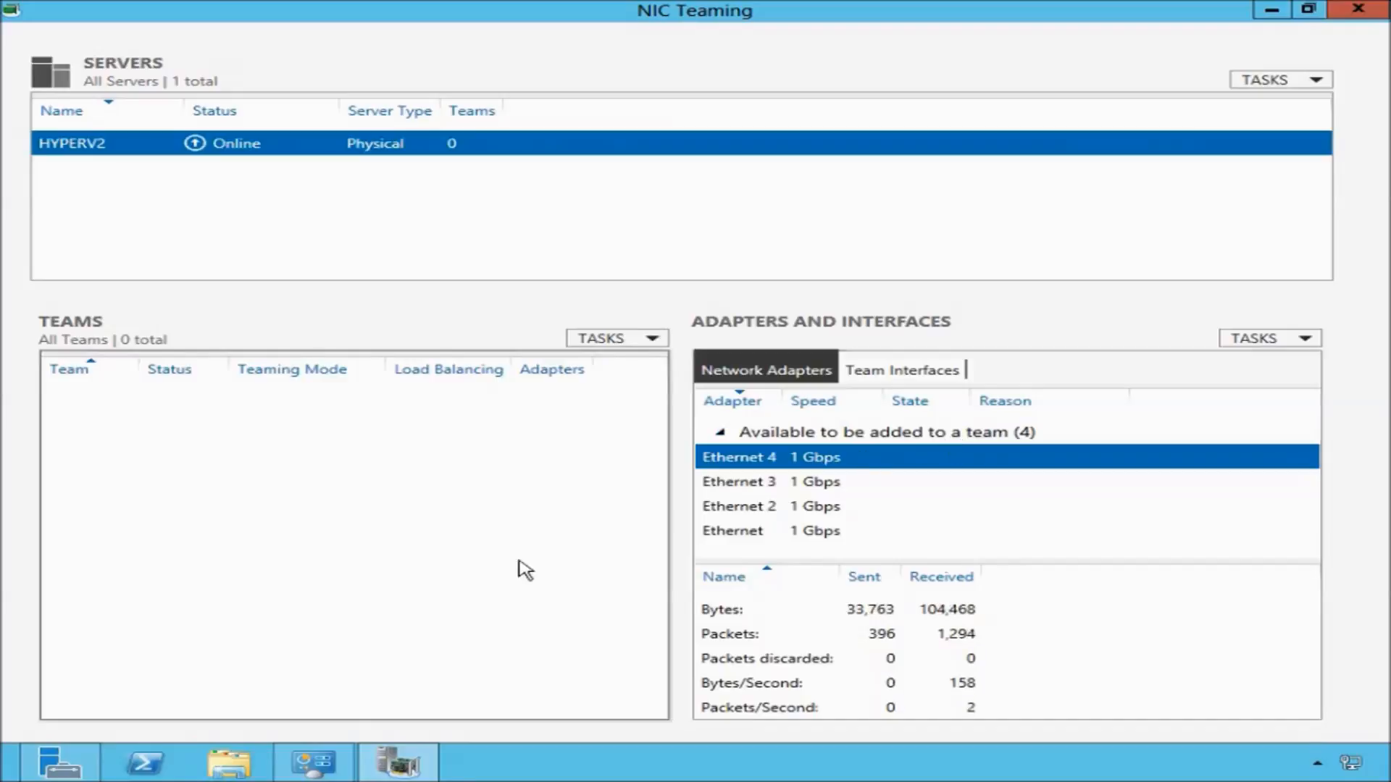
# Inspect Ethernet 2's connection properties in Network Connections, then review the adapters' addresses on the Local Server page.
pyautogui.click(321, 776)
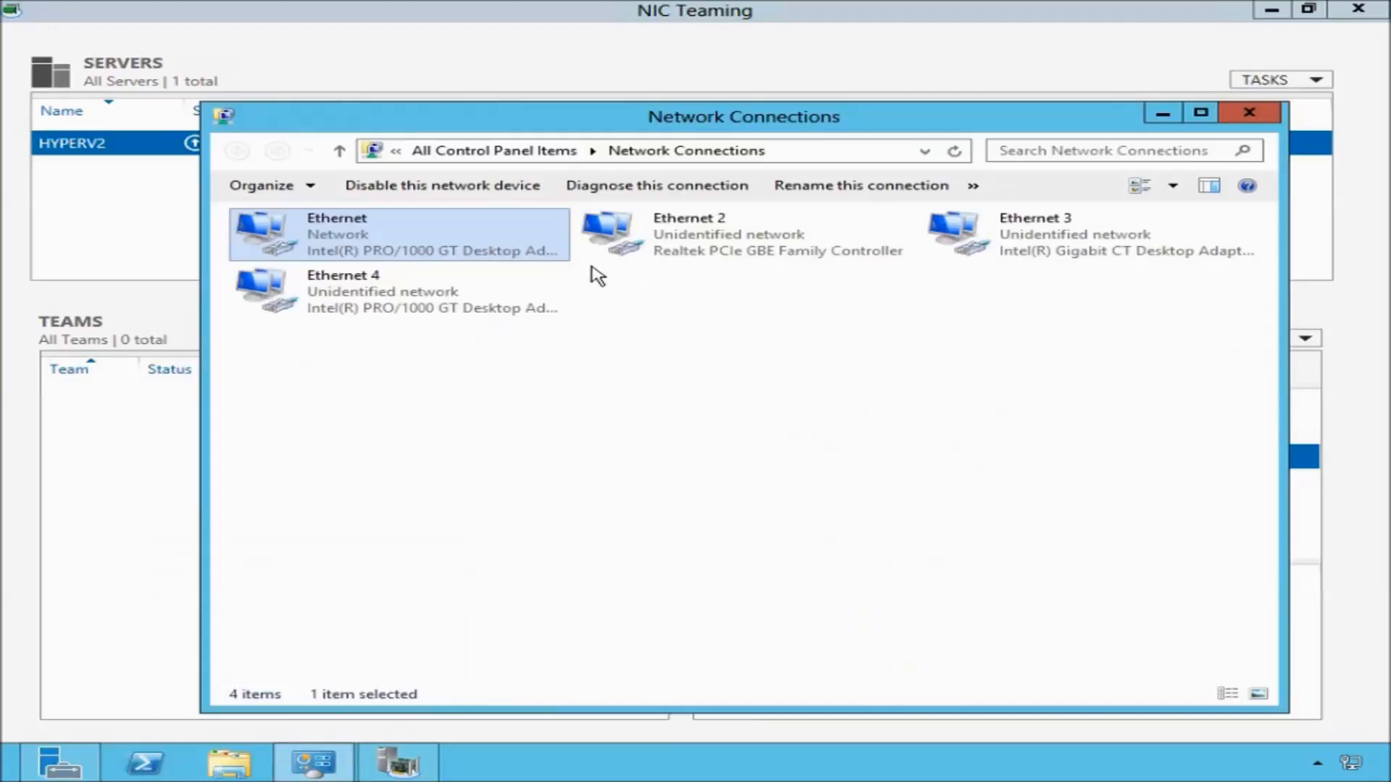
pyautogui.click(697, 253)
pyautogui.rightClick(698, 254)
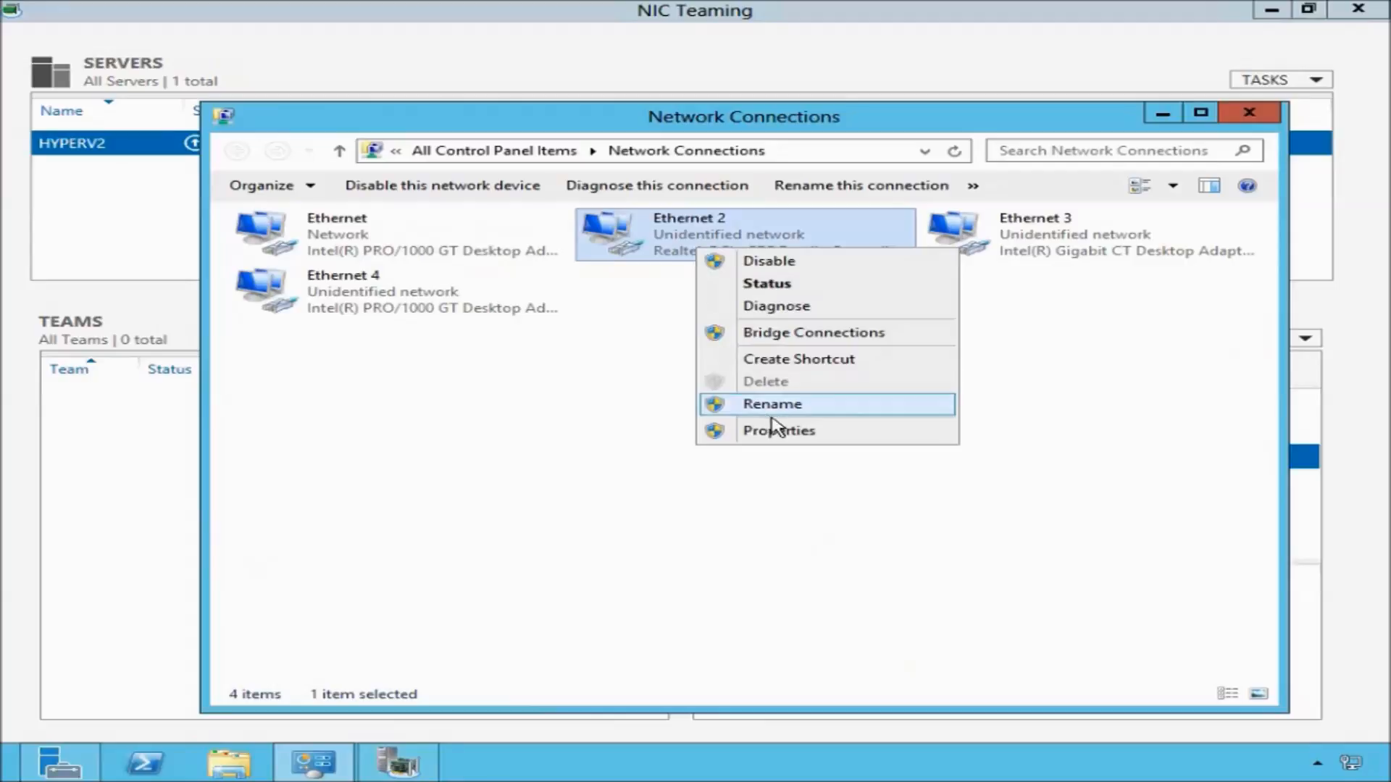
pyautogui.click(735, 432)
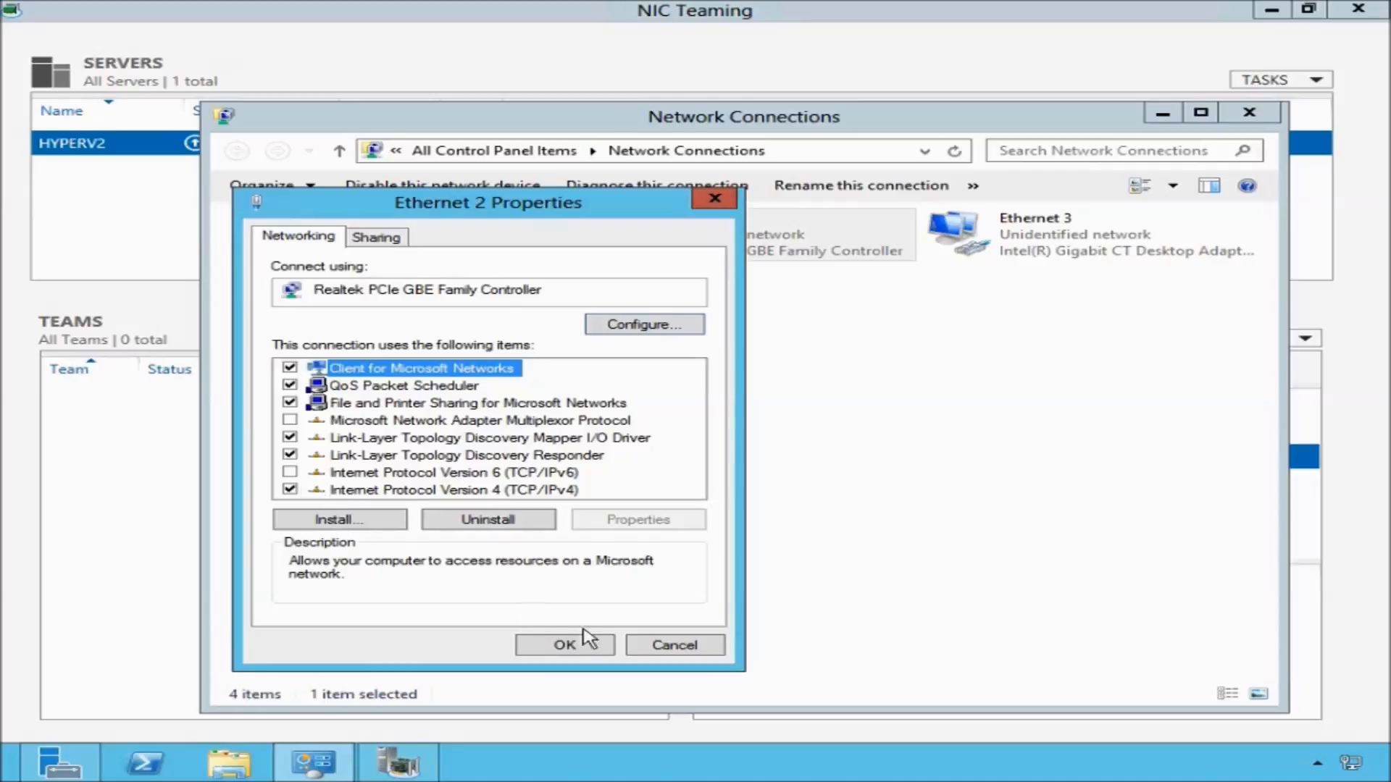
pyautogui.click(651, 644)
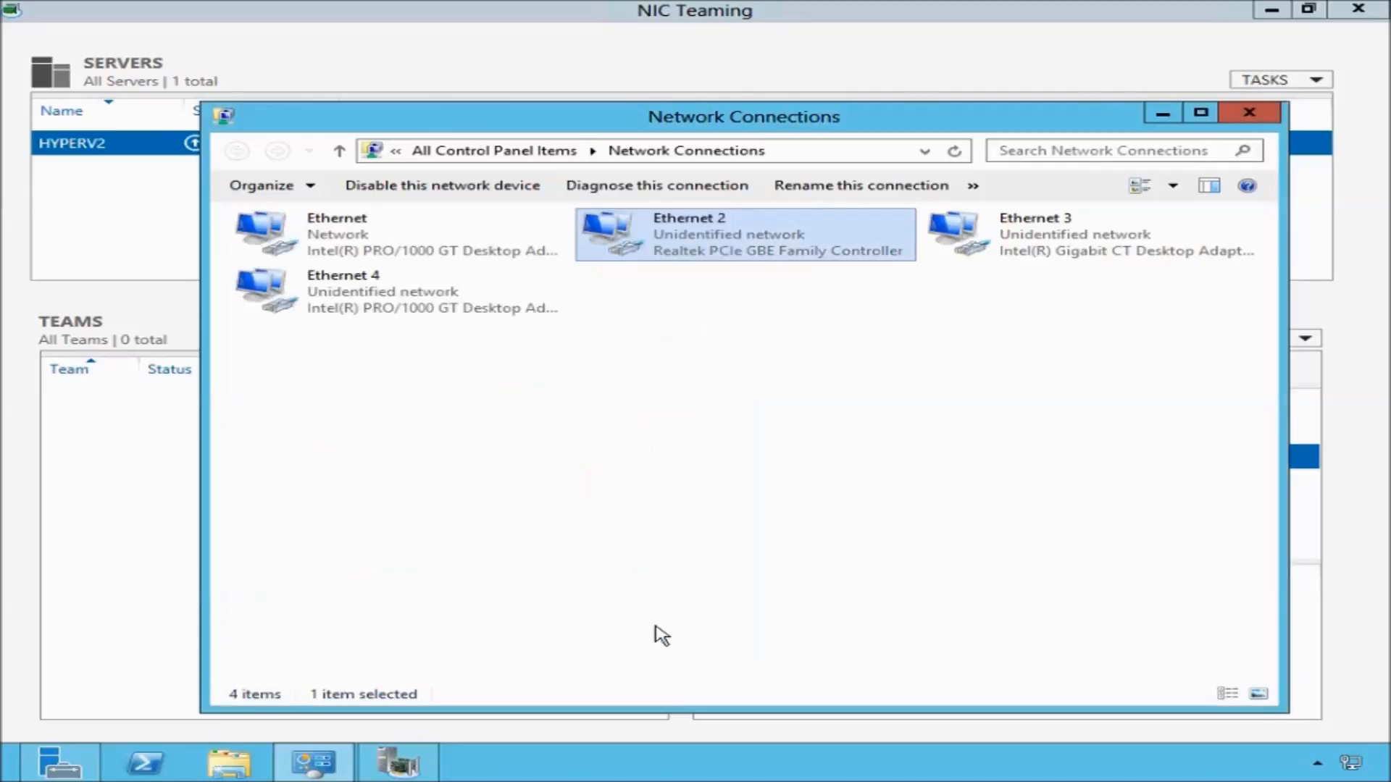
pyautogui.click(1244, 113)
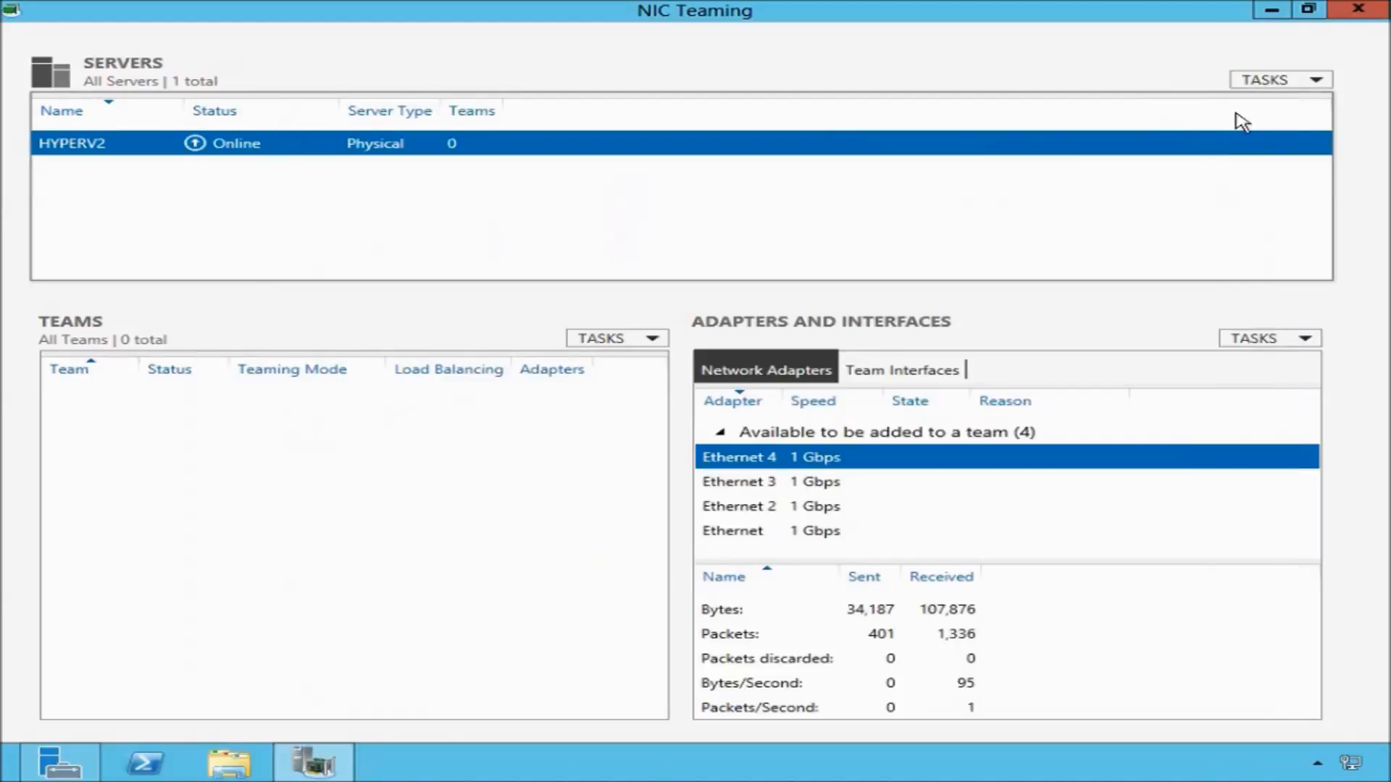
pyautogui.click(68, 766)
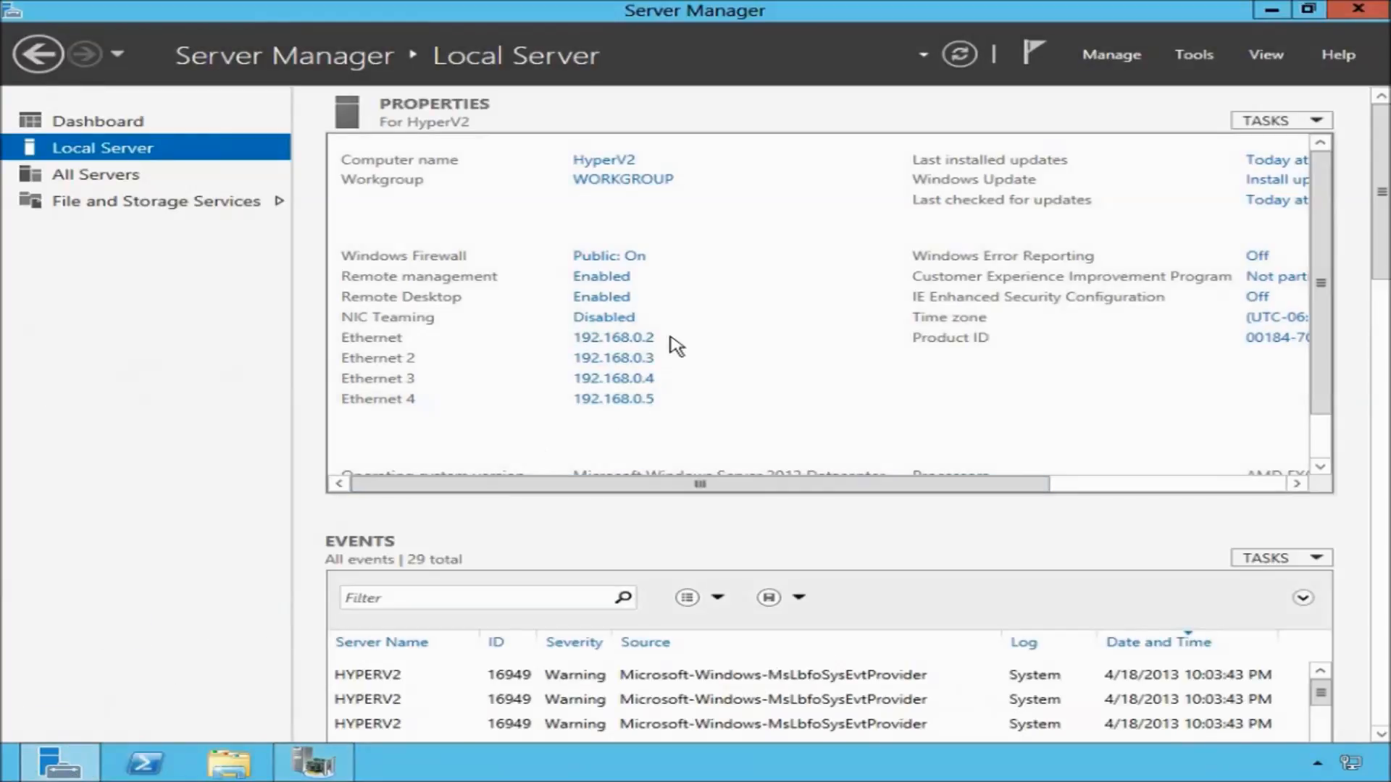